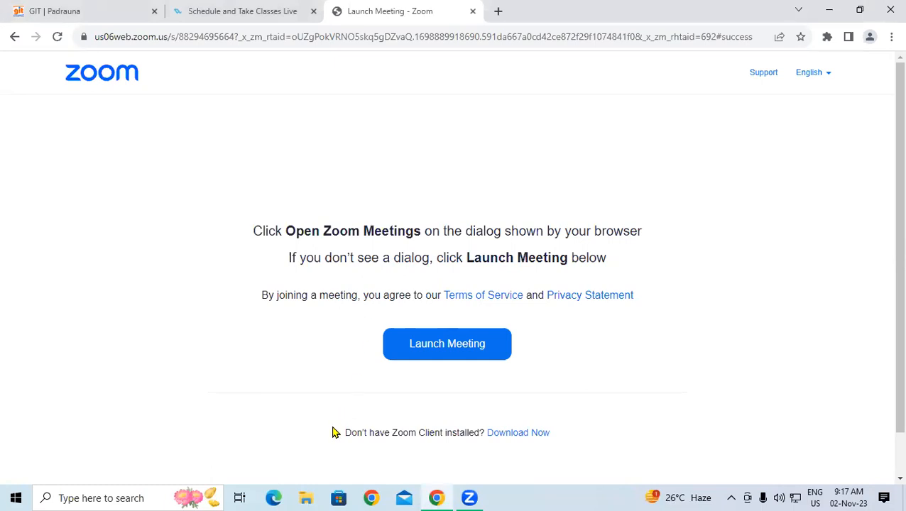
Step: Launch Excel by entering 'excel' in the Windows Run dialog
key("super+r")
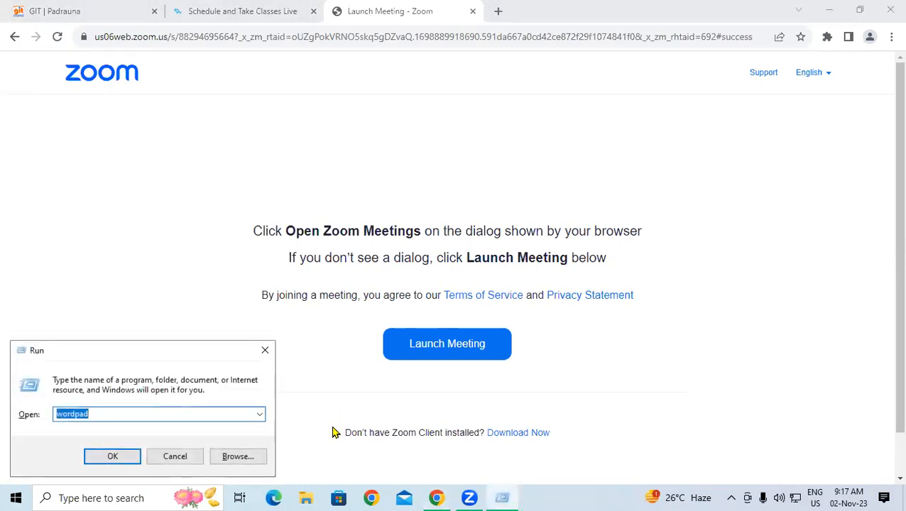
type("e")
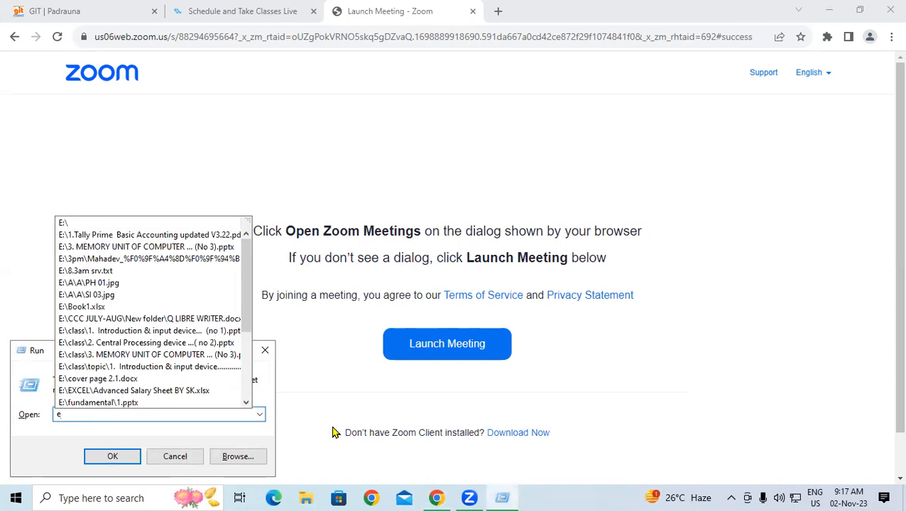
type("xcel")
key("Return")
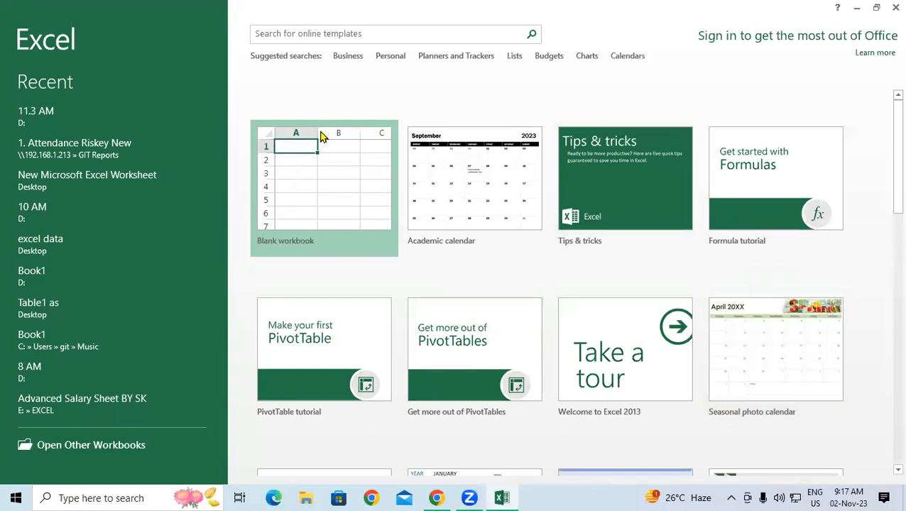
Step: Start a blank workbook and practise selecting cell blocks such as A1:O6
left_click(317, 166)
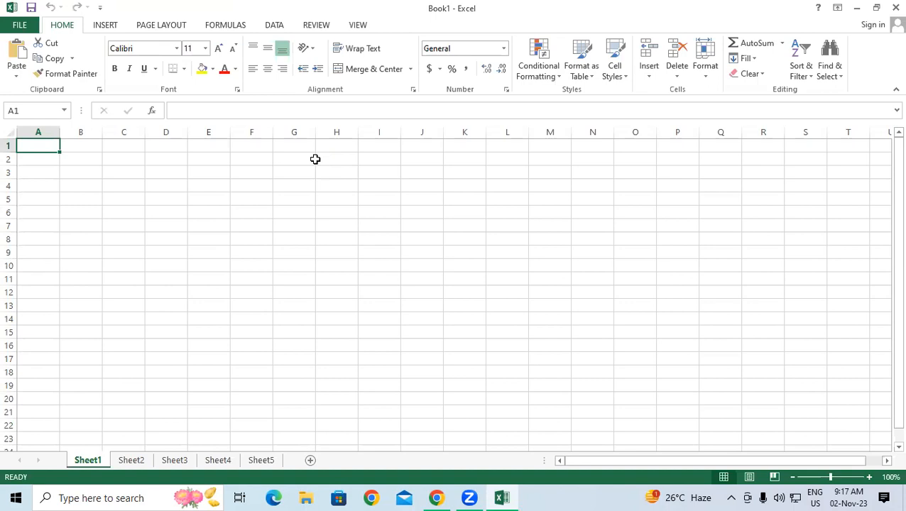
left_click(523, 200)
left_click_drag(47, 144, 801, 267)
left_click(540, 313)
left_click_drag(31, 148, 713, 270)
left_click(417, 320)
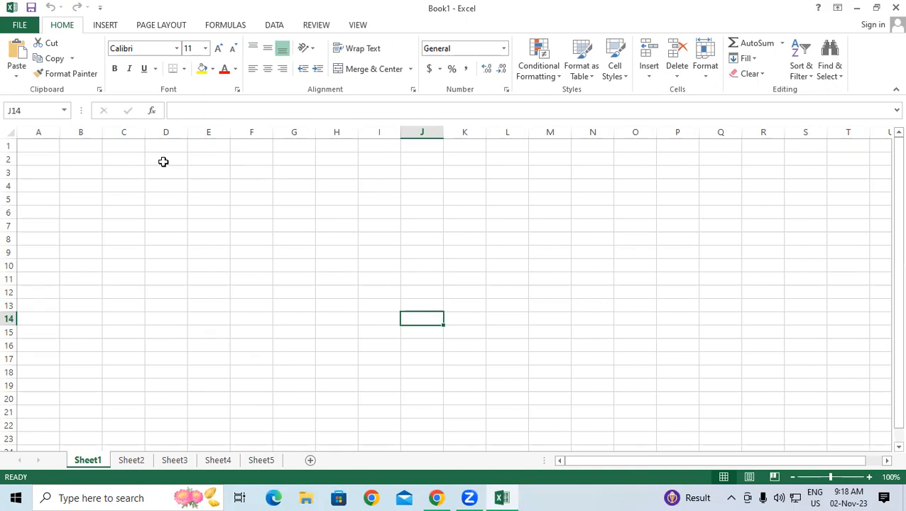
Step: Select cells D1 through N4 for the title block
left_click(446, 197)
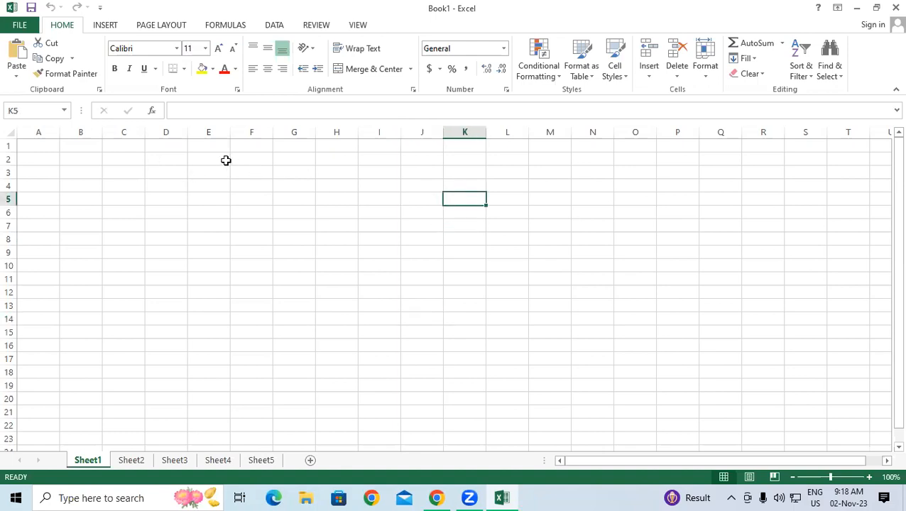
left_click(525, 162)
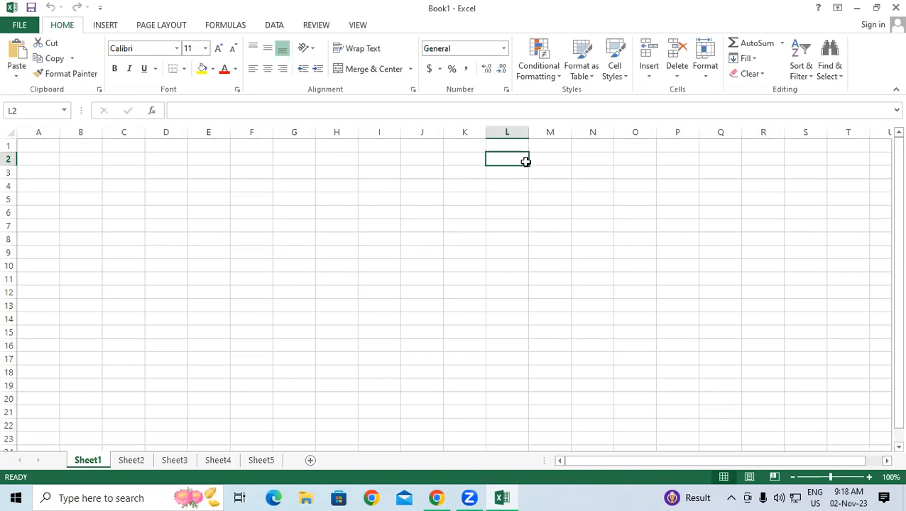
left_click(412, 238)
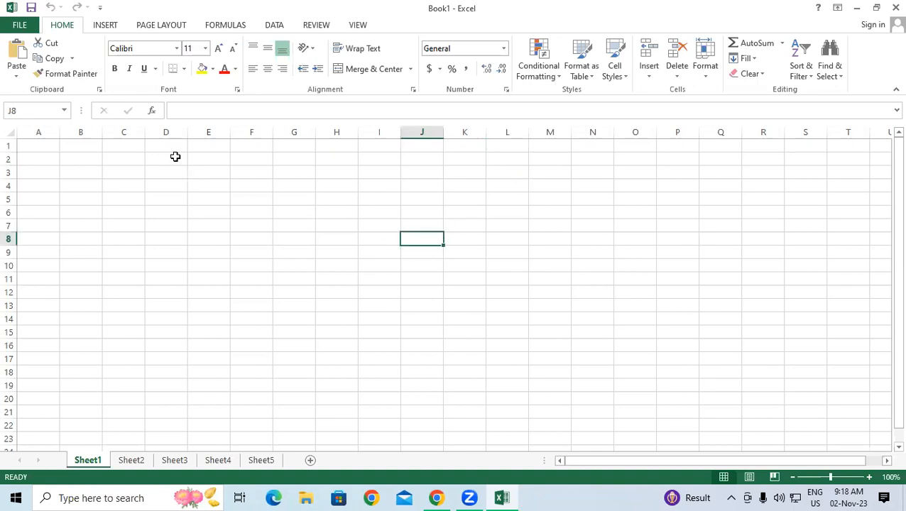
left_click(159, 145)
left_click_drag(159, 146, 591, 179)
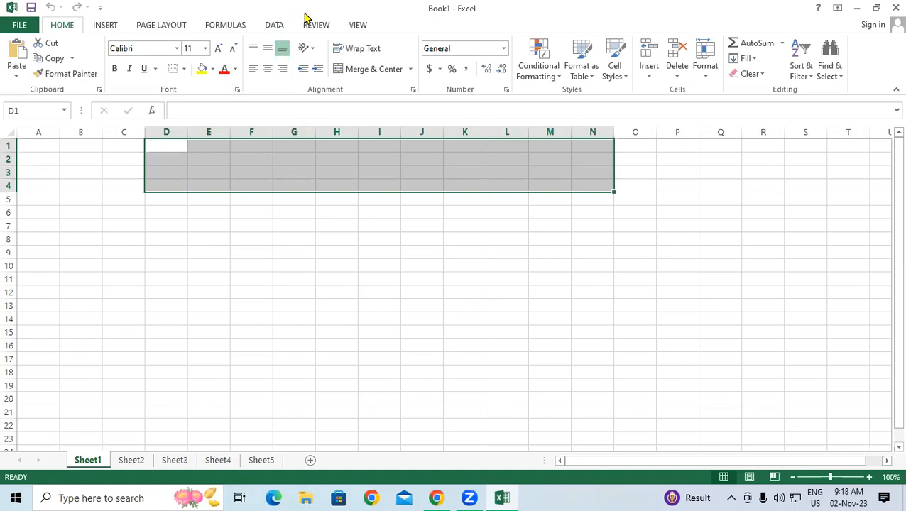
Step: Merge and centre D1:N4 and enter the title 'Student Database'
left_click(373, 70)
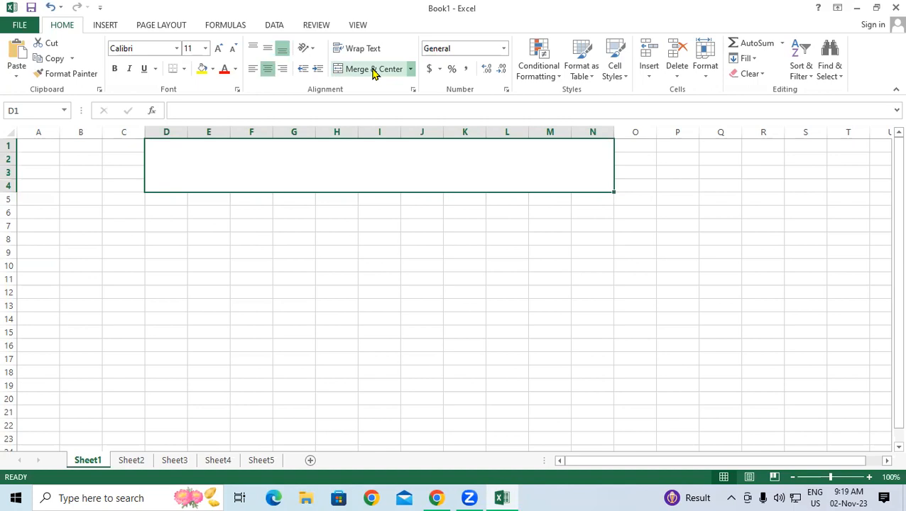
left_click(432, 301)
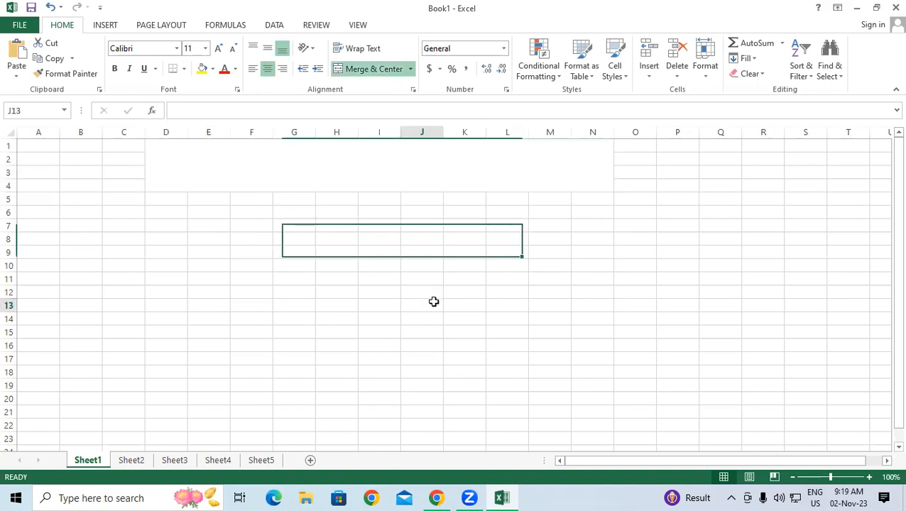
left_click(342, 168)
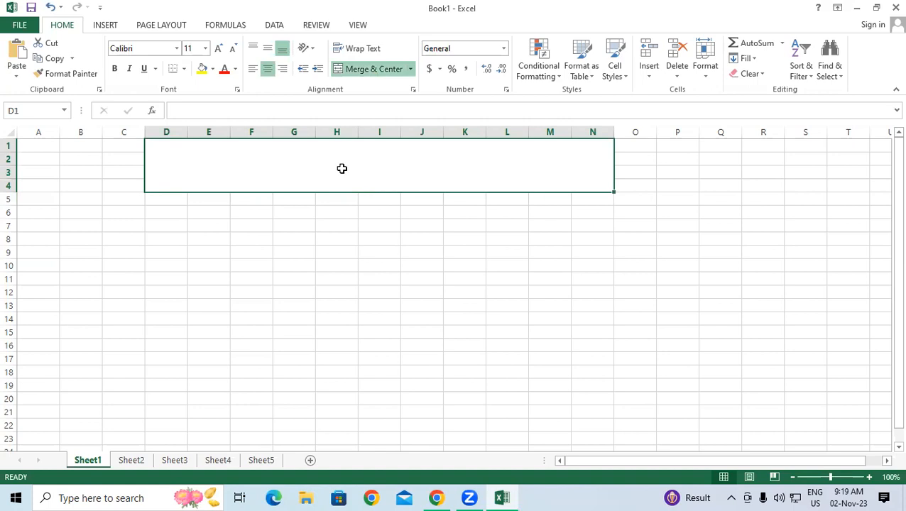
type("Student Database")
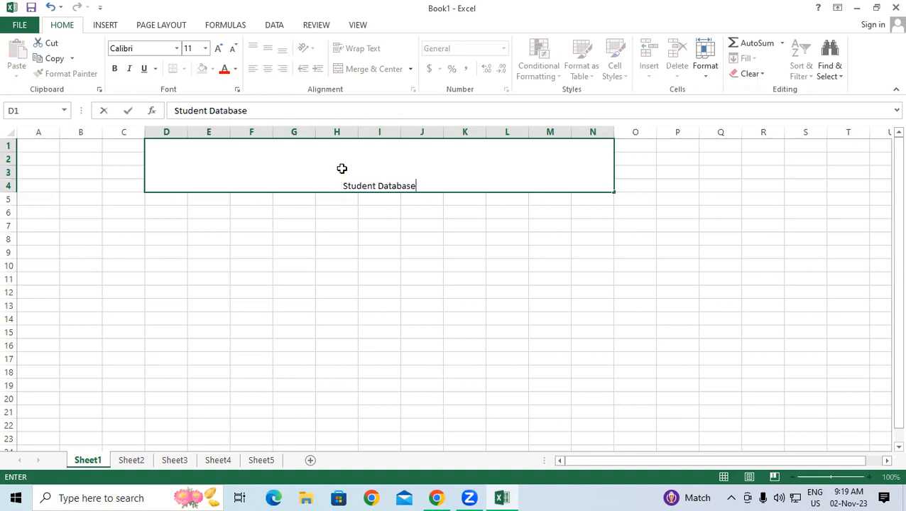
key("Return")
Step: Make the merged Student Database title bold
left_click(391, 171)
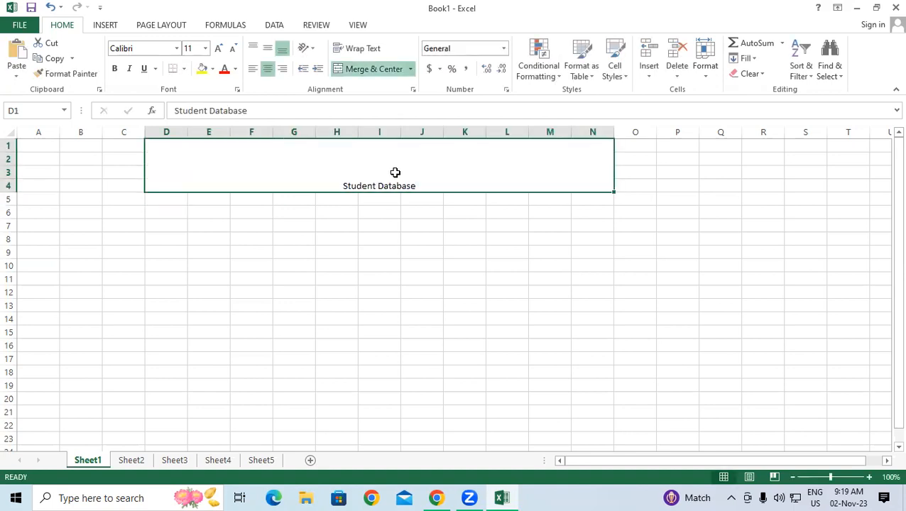
left_click(284, 240)
left_click(333, 170)
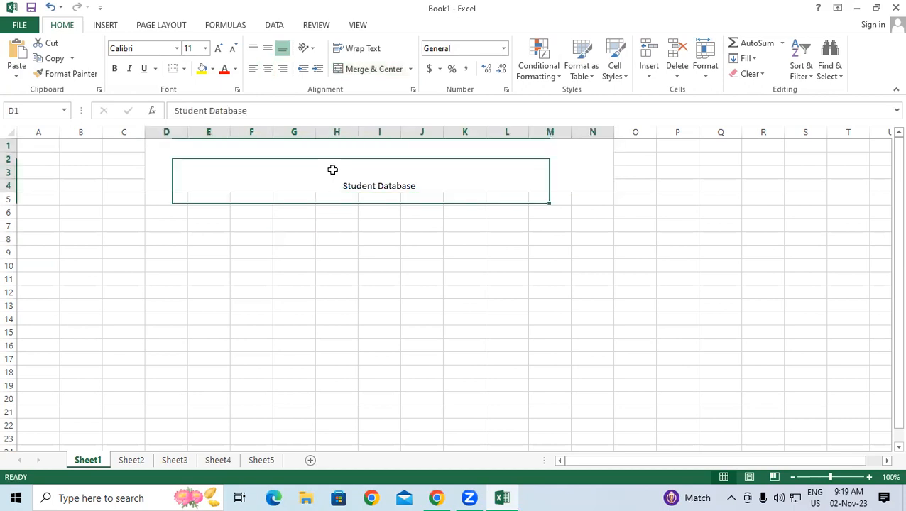
left_click(114, 68)
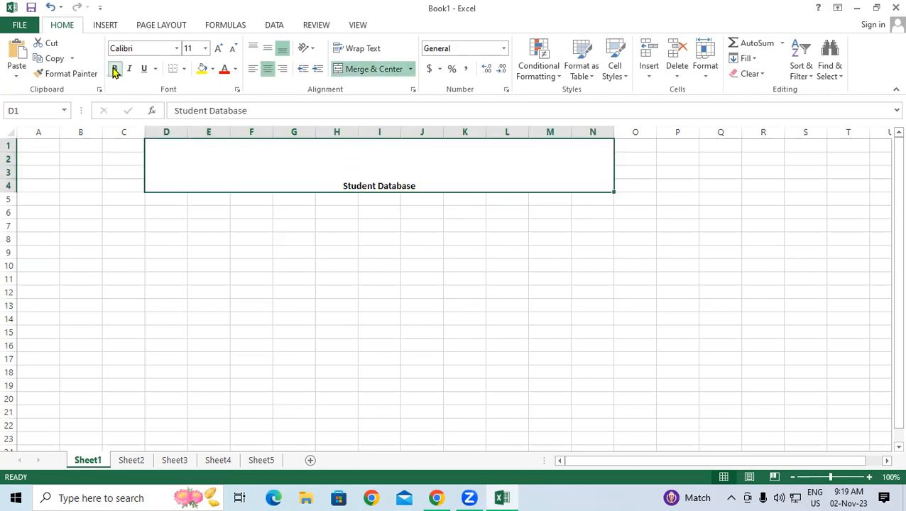
Step: Enlarge the title to 48 pt with red text on a yellow fill
left_click(219, 47)
left_click(220, 47)
left_click(219, 48)
left_click(220, 47)
left_click(220, 48)
left_click(219, 47)
left_click(220, 48)
left_click(220, 48)
left_click(219, 48)
left_click(219, 47)
left_click(220, 48)
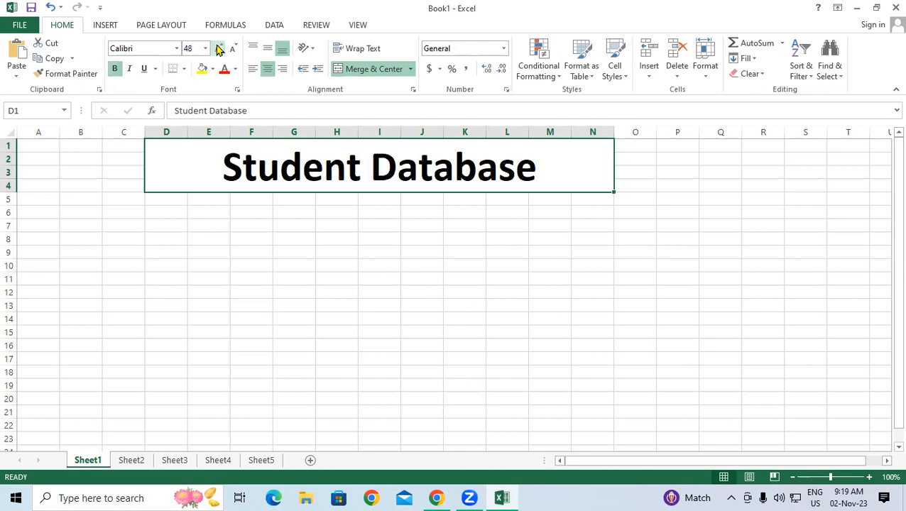
left_click(220, 48)
left_click(232, 48)
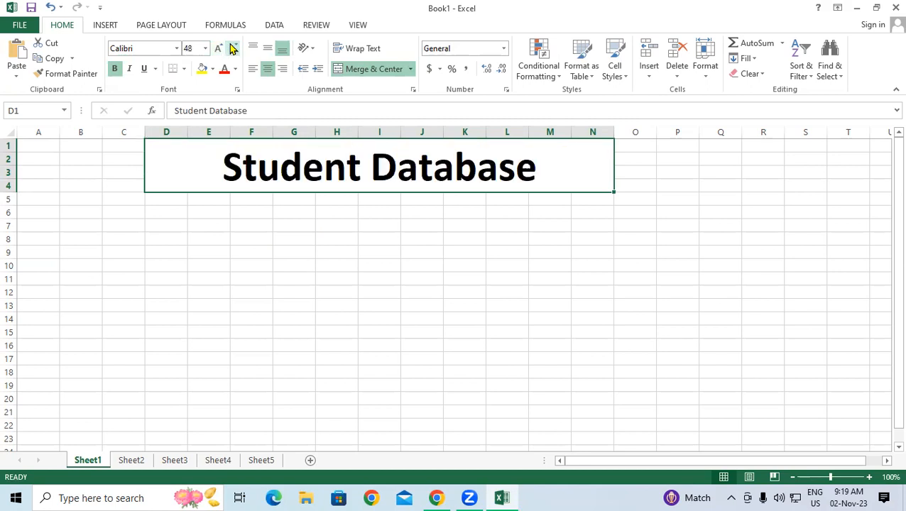
left_click(204, 68)
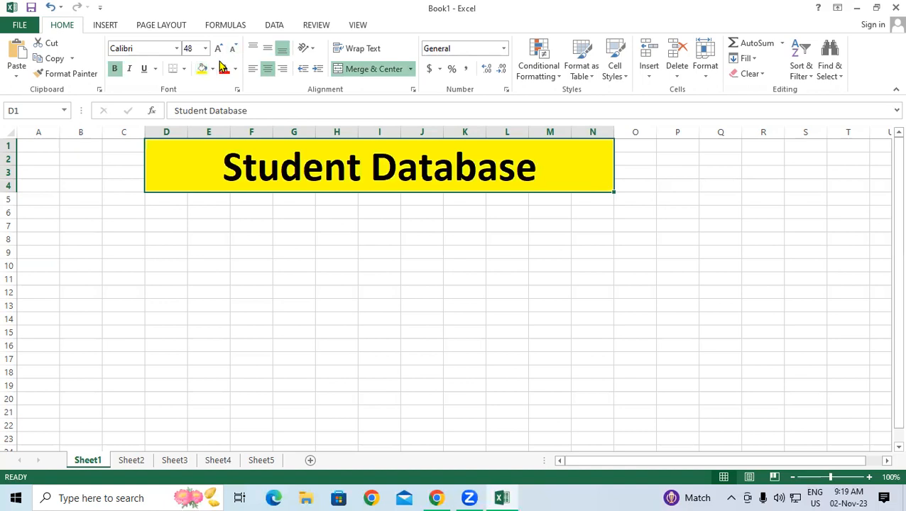
left_click(224, 70)
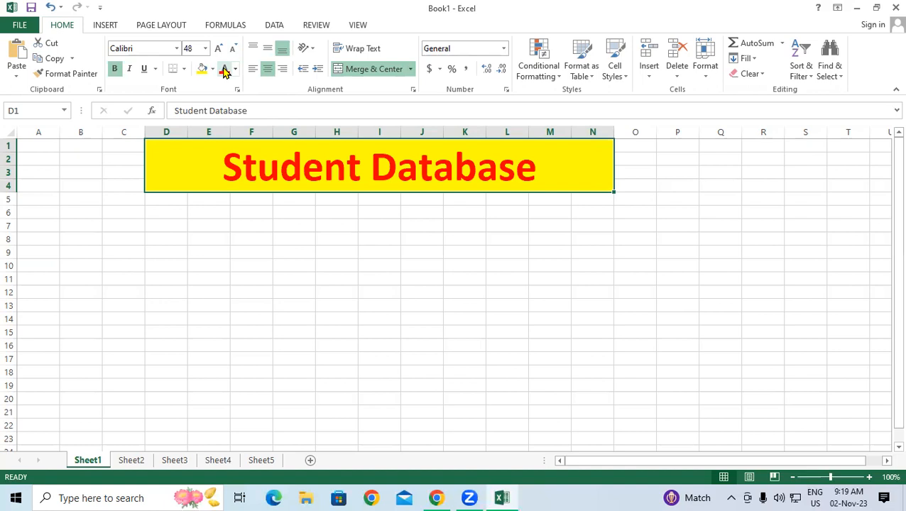
left_click_drag(149, 200, 568, 283)
left_click_drag(152, 200, 639, 372)
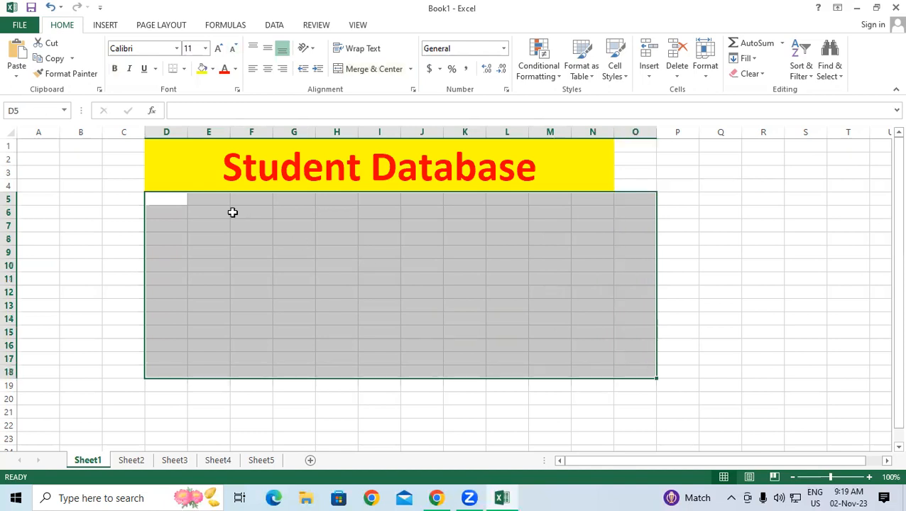
left_click_drag(167, 201, 584, 374)
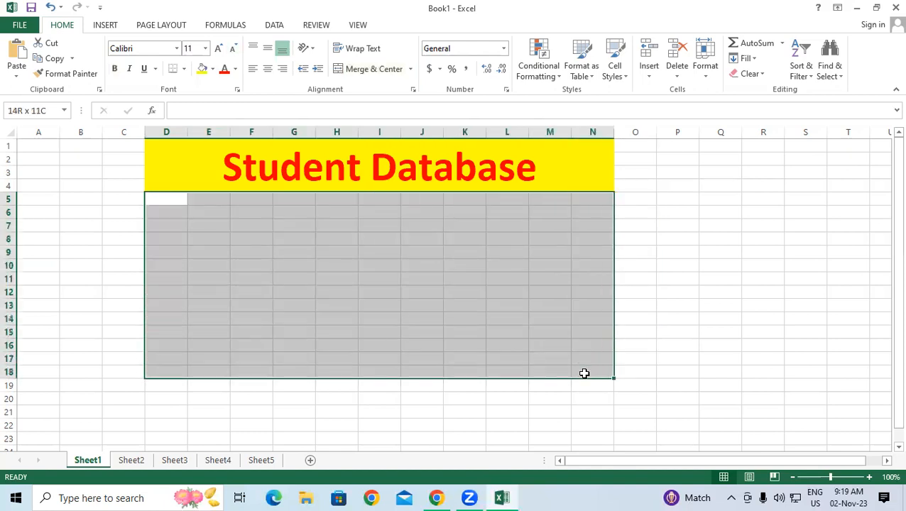
left_click(651, 267)
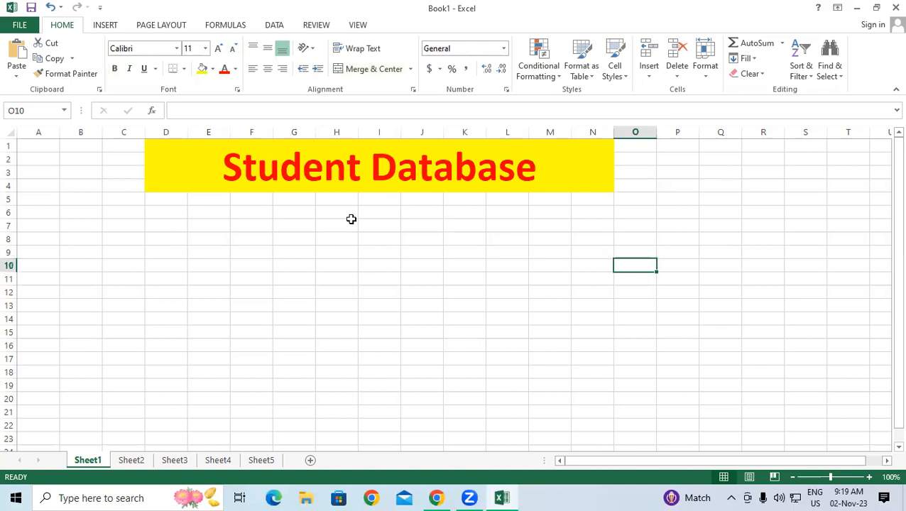
left_click(157, 200)
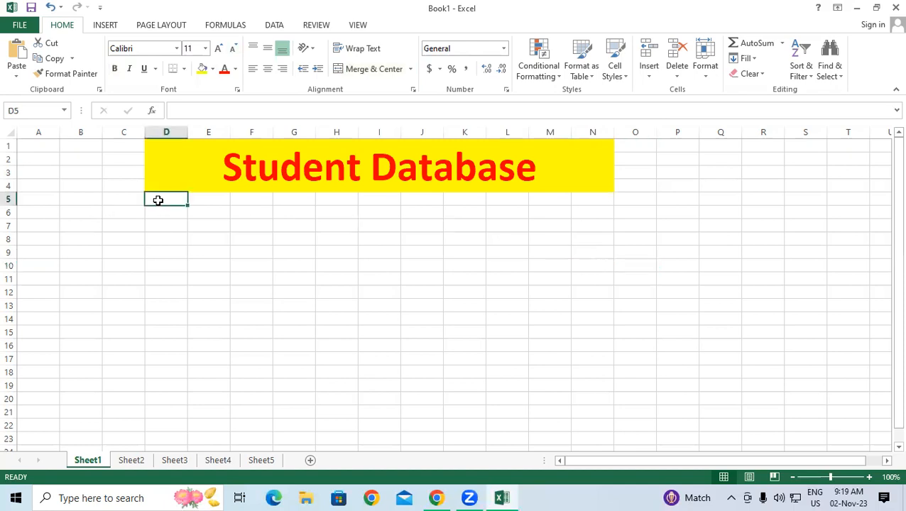
Step: Enter 'Sr.No' as the first column heading in D5
type("Sr.")
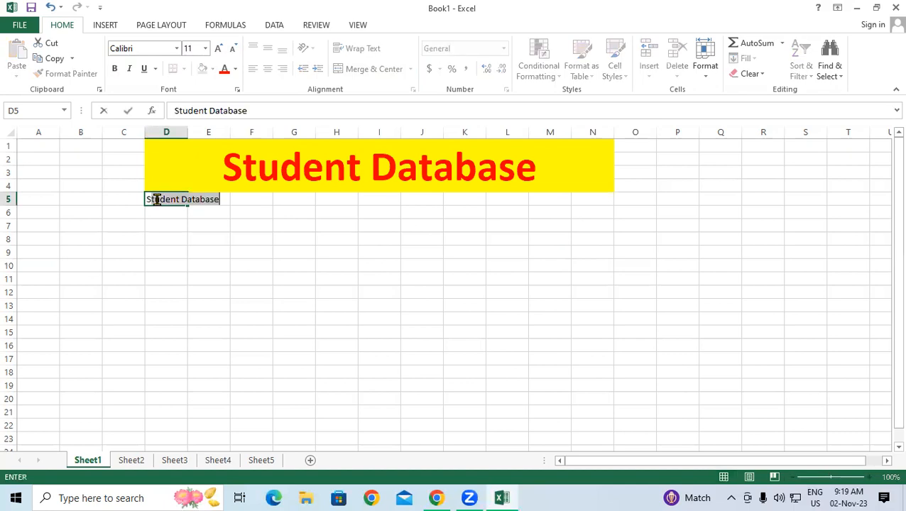
type("N")
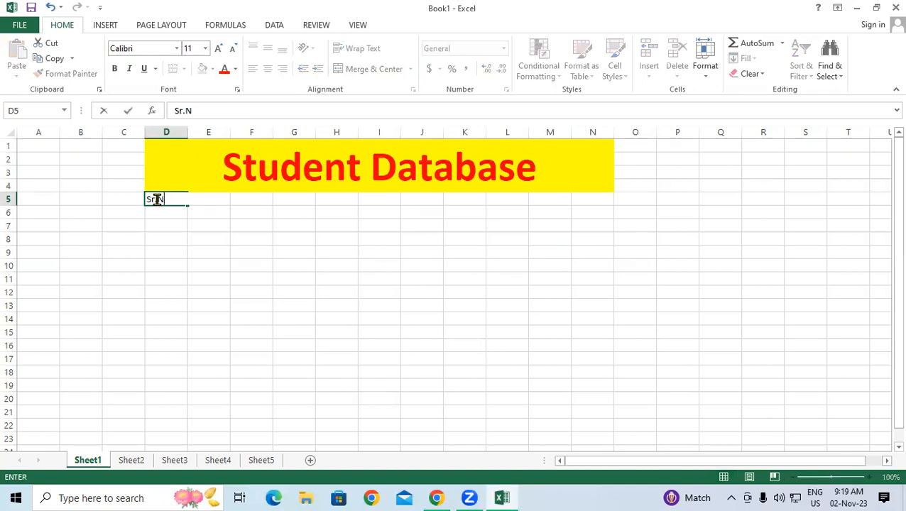
type("ooooooooooooooooooooooooooooooooooooooo")
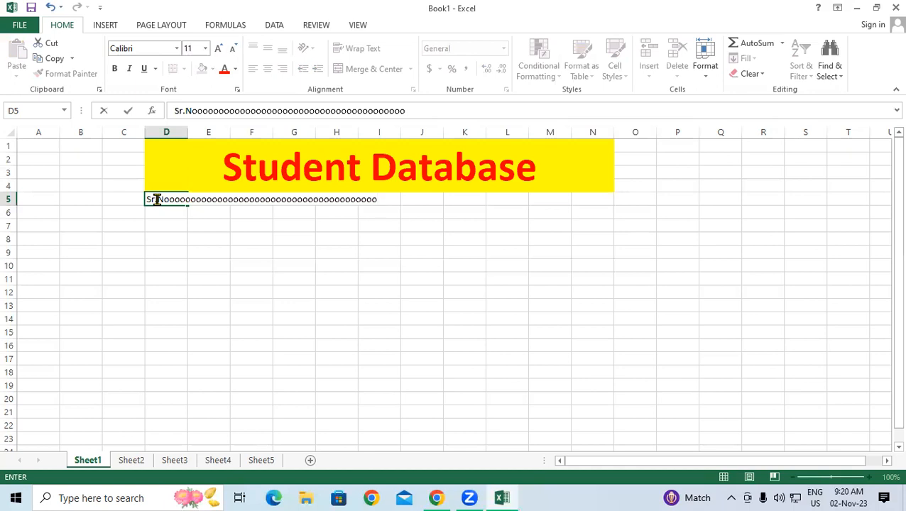
key("BackSpace")
key("BackSpace")
key("BackSpace")
key("BackSpace")
key("BackSpace")
key("BackSpace")
key("BackSpace")
key("BackSpace")
key("BackSpace")
key("BackSpace")
key("BackSpace")
key("BackSpace")
key("BackSpace")
key("BackSpace")
key("BackSpace")
key("BackSpace")
key("BackSpace")
key("BackSpace")
key("BackSpace")
key("BackSpace")
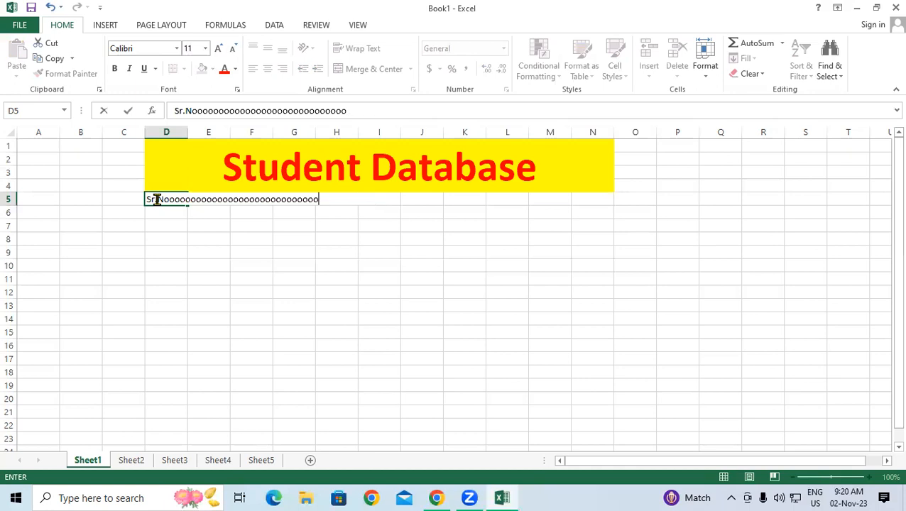
key("BackSpace")
key("BackSpace")
key("BackSpace")
key("BackSpace")
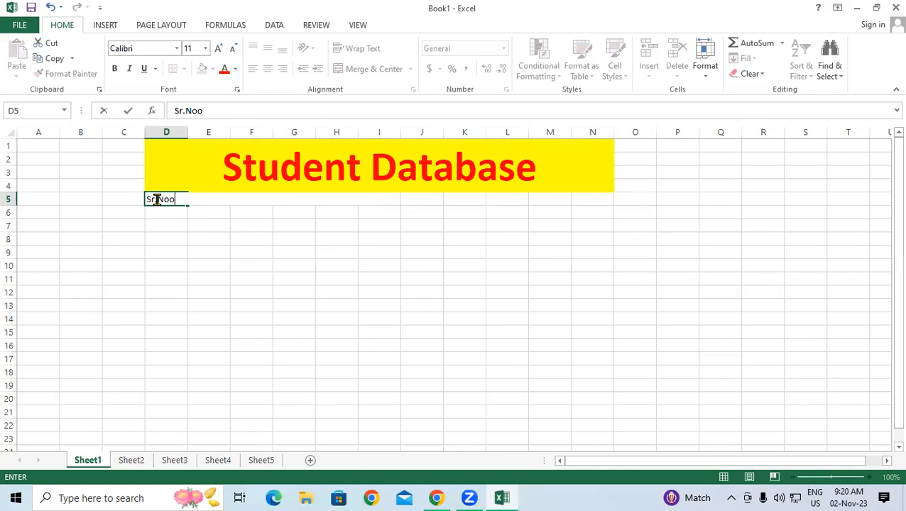
key("Return")
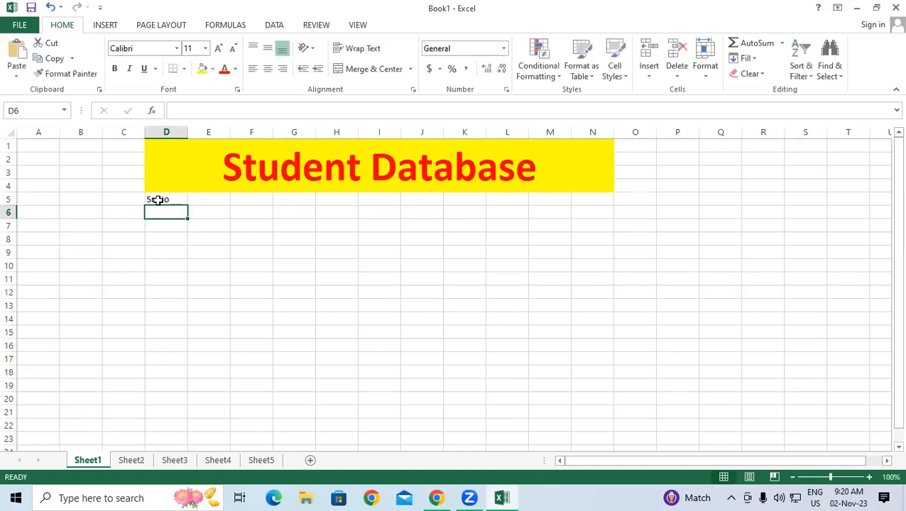
left_click(157, 200)
left_click(203, 200)
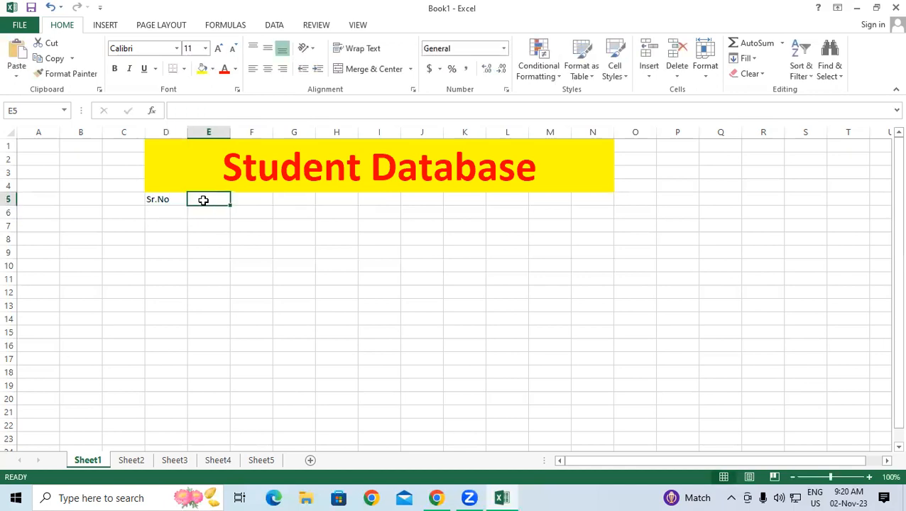
Step: Add the headings Name, Address, Mobile No and Course across E5:H5
type("Name")
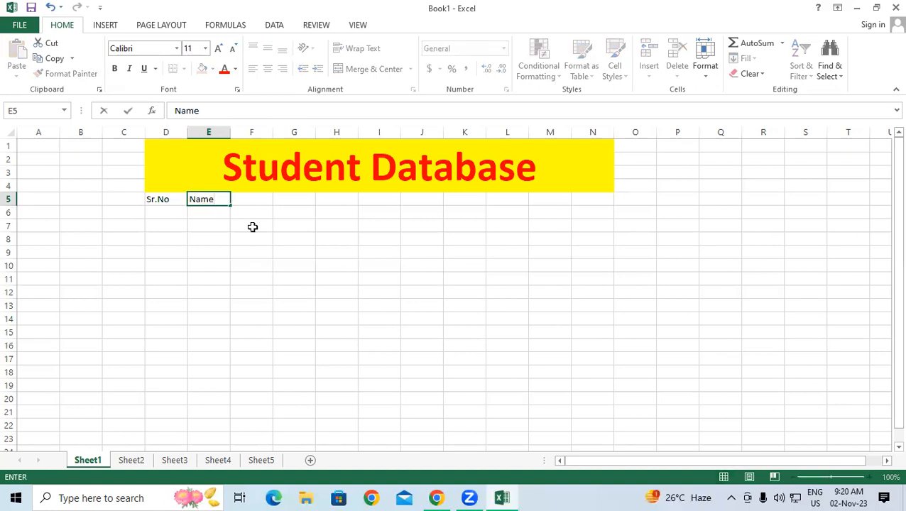
key("Tab")
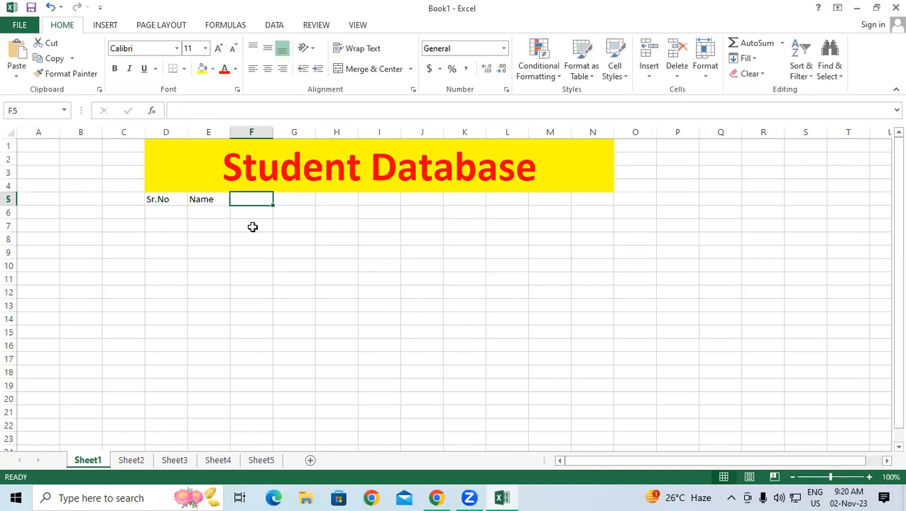
type("Add")
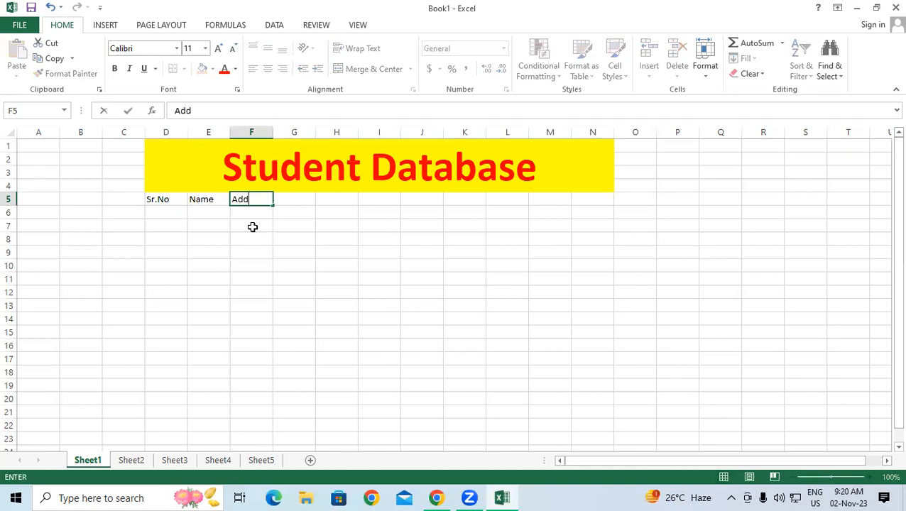
type("ress")
key("Tab")
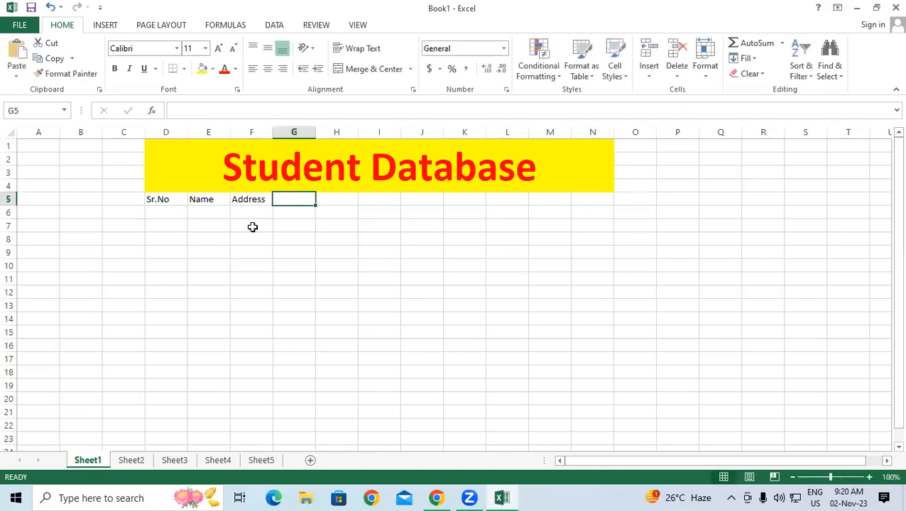
type("Mo")
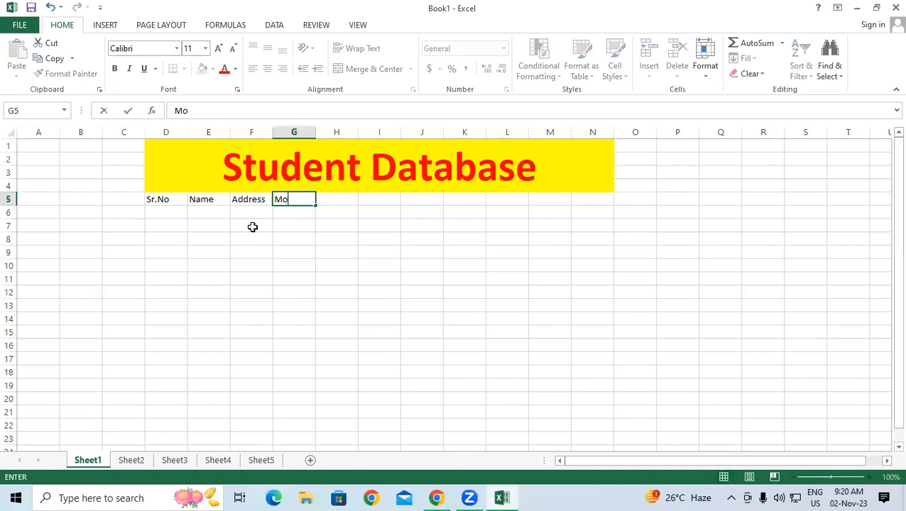
type("bile No")
key("Tab")
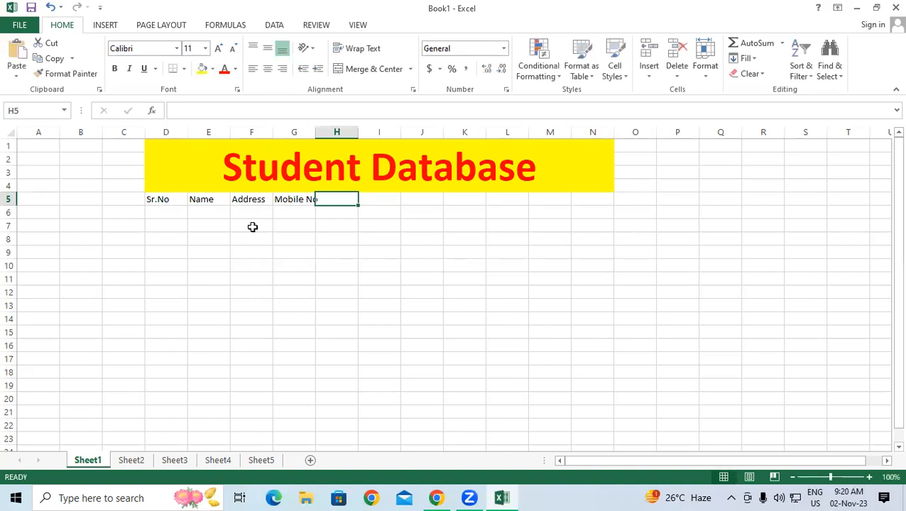
type("Course")
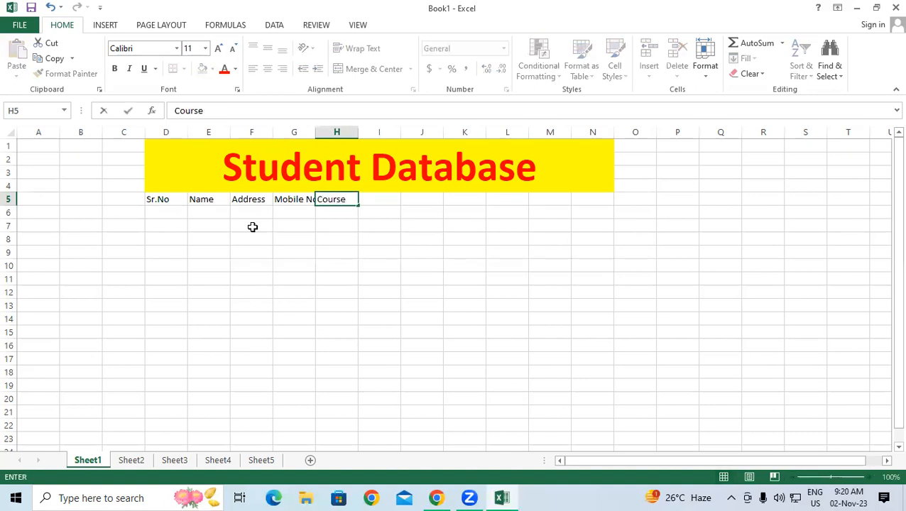
key("Tab")
Step: Add the headings Fee, Paid and Due Amount across I5:K5
type("Fee")
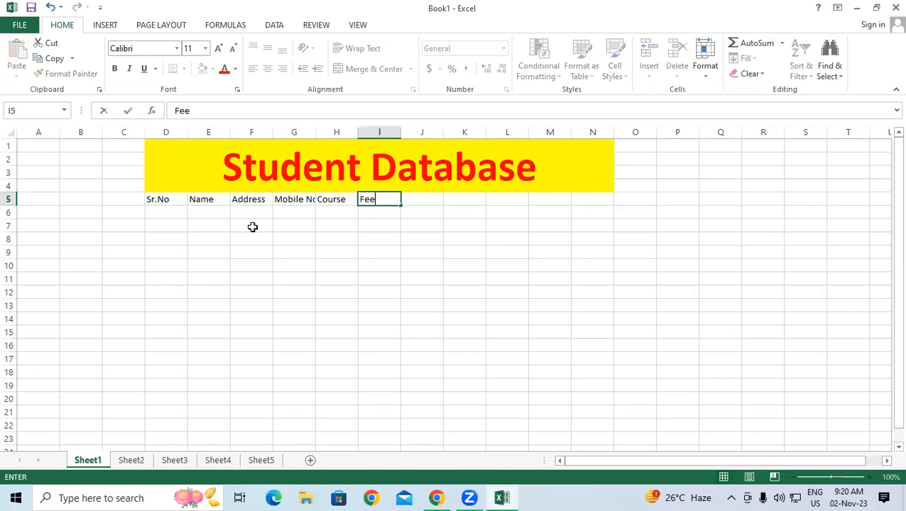
key("Tab")
type("Paid")
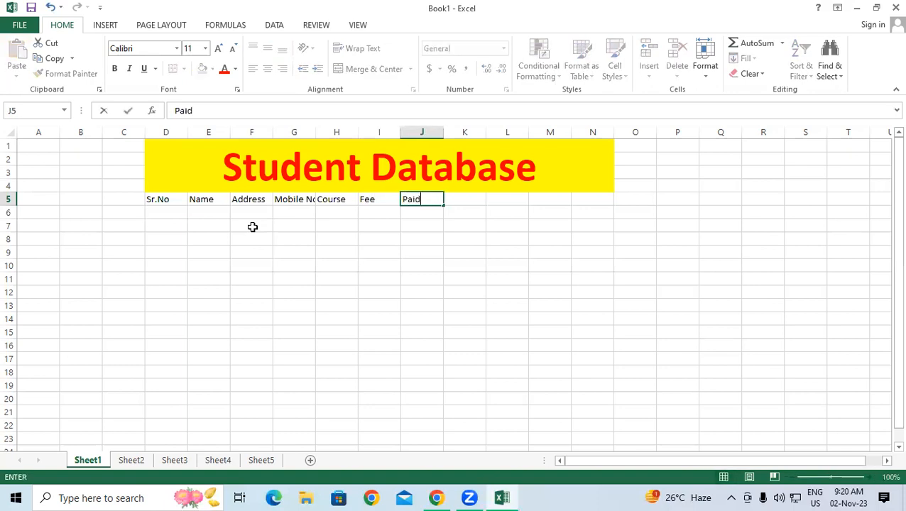
key("Tab")
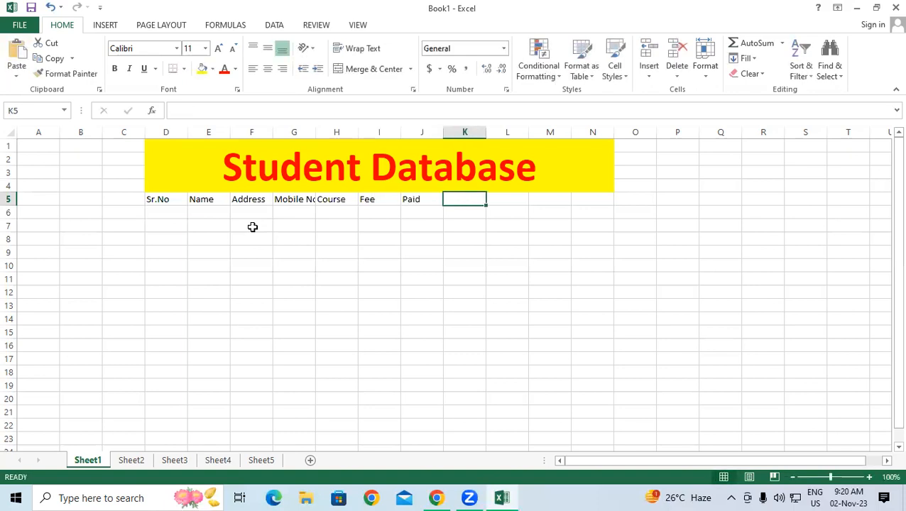
type("Due Amount")
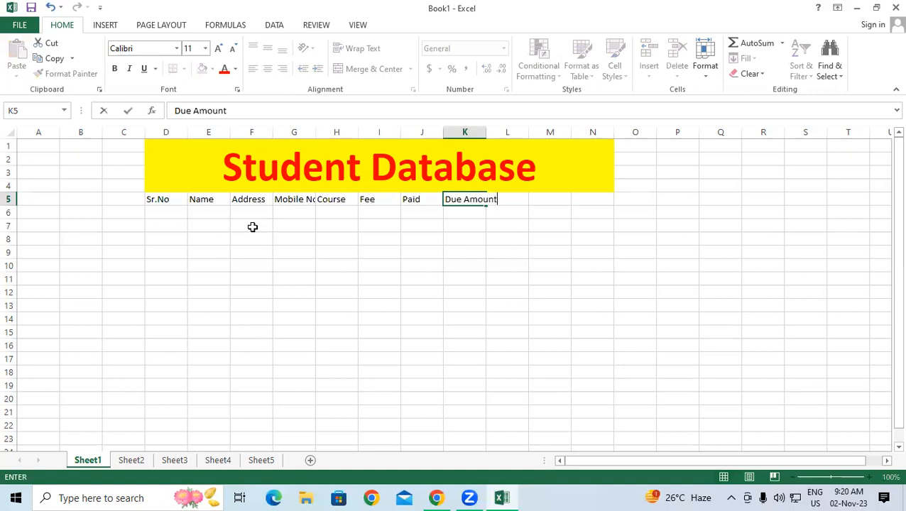
left_click(478, 263)
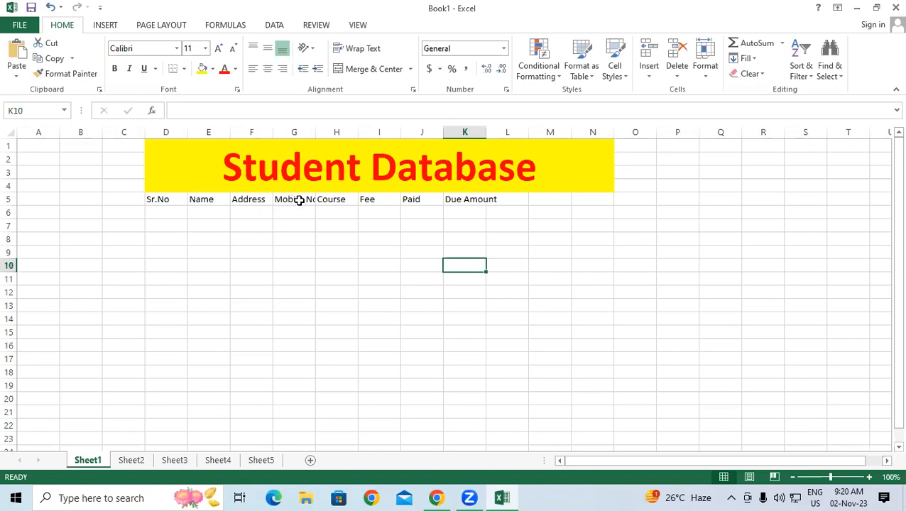
Step: Make the header row D5:K5 bold at 14 pt
left_click(465, 226)
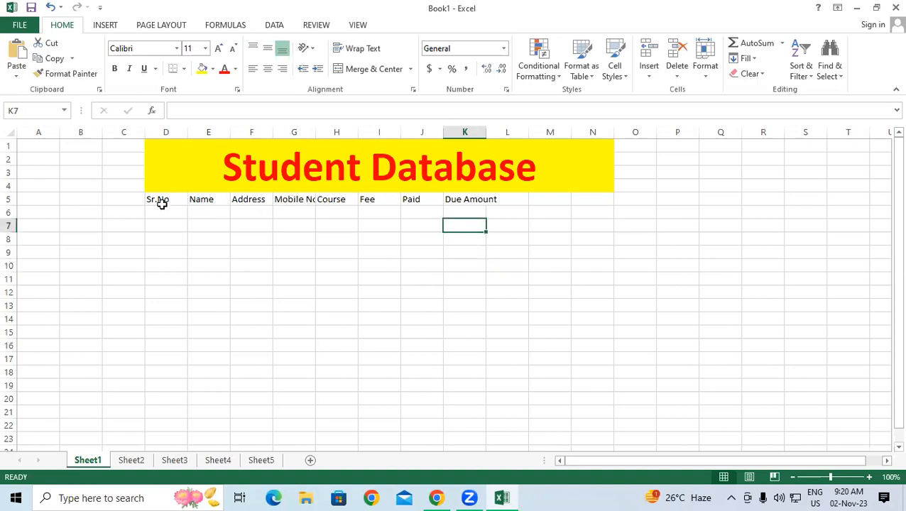
left_click_drag(183, 200, 463, 197)
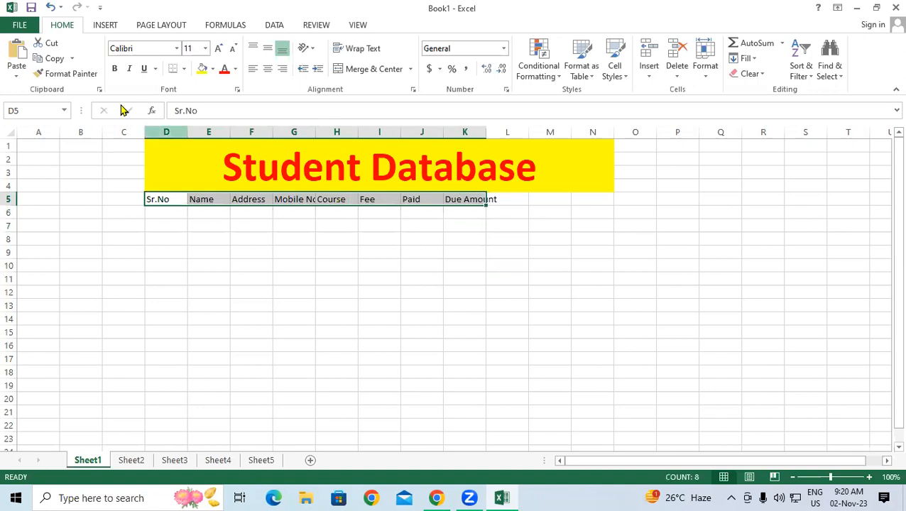
left_click(114, 69)
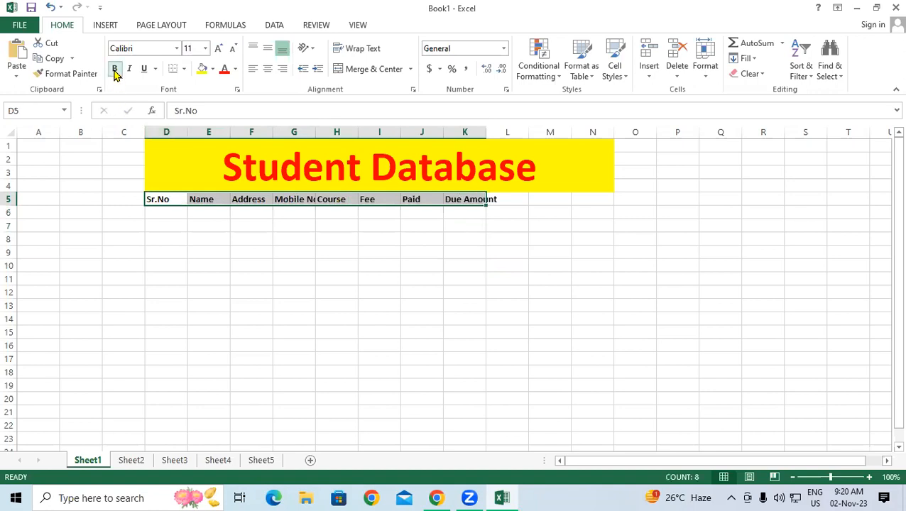
left_click(218, 48)
left_click(218, 48)
left_click(420, 240)
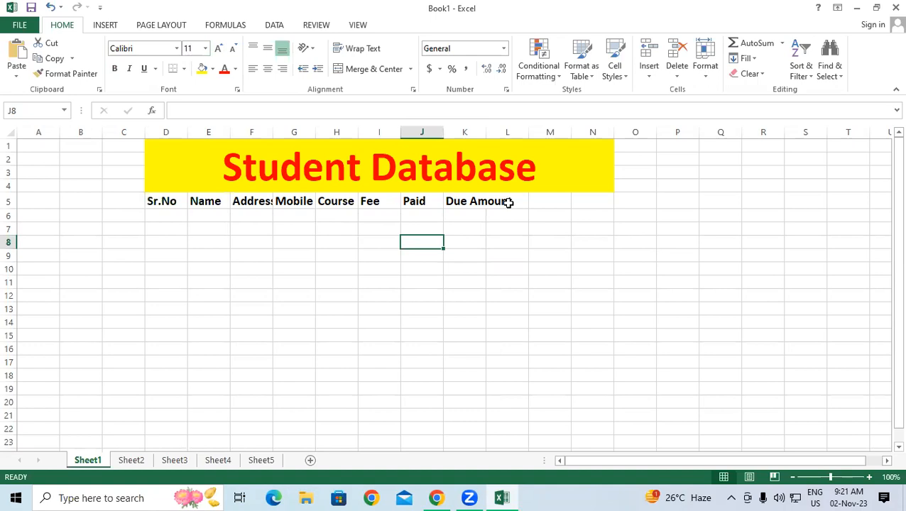
Step: Try widening the Address and Mobile No columns, then undo both widenings
left_click(429, 297)
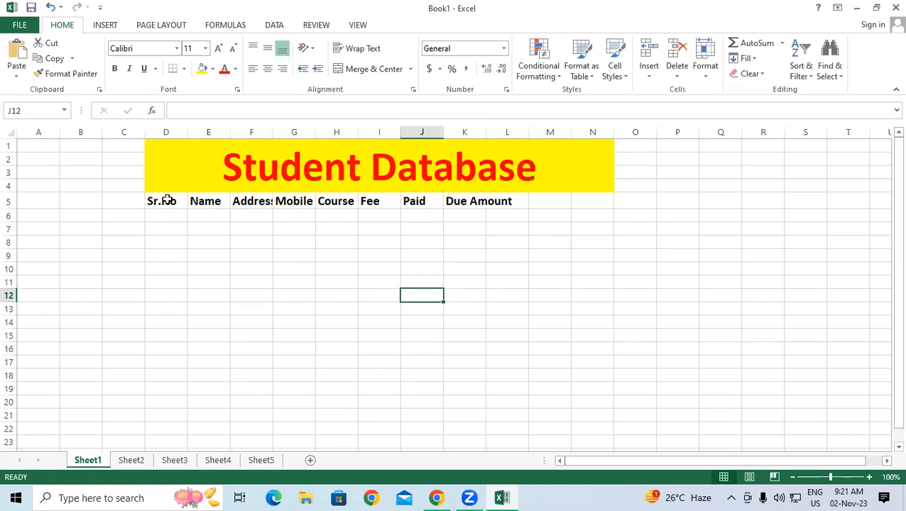
left_click(251, 130)
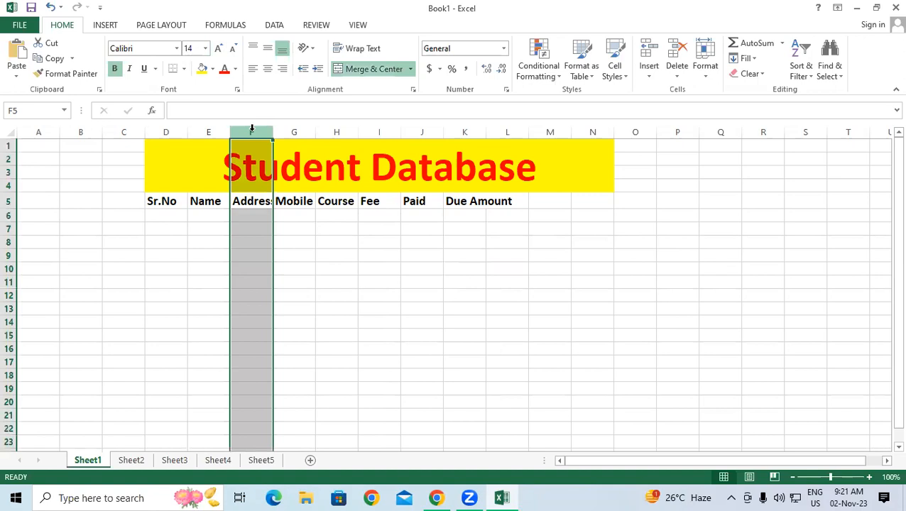
left_click_drag(280, 132, 296, 132)
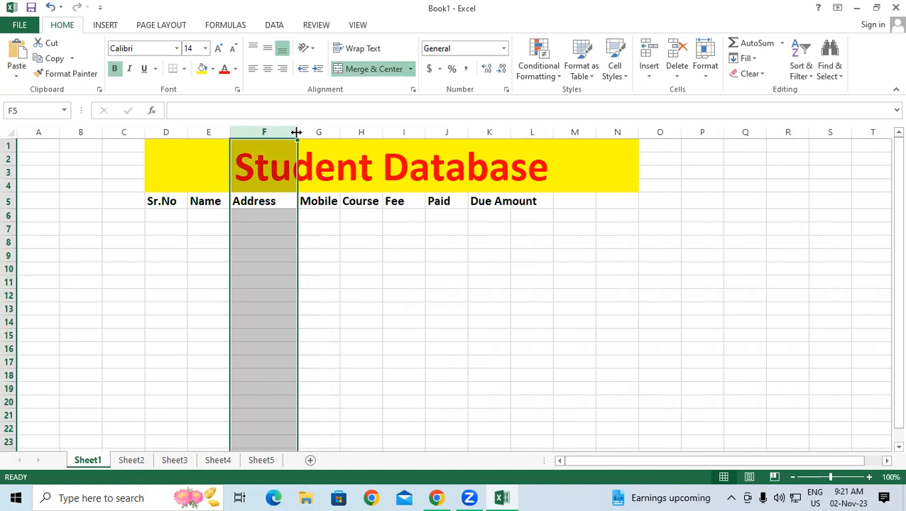
key("ctrl+z")
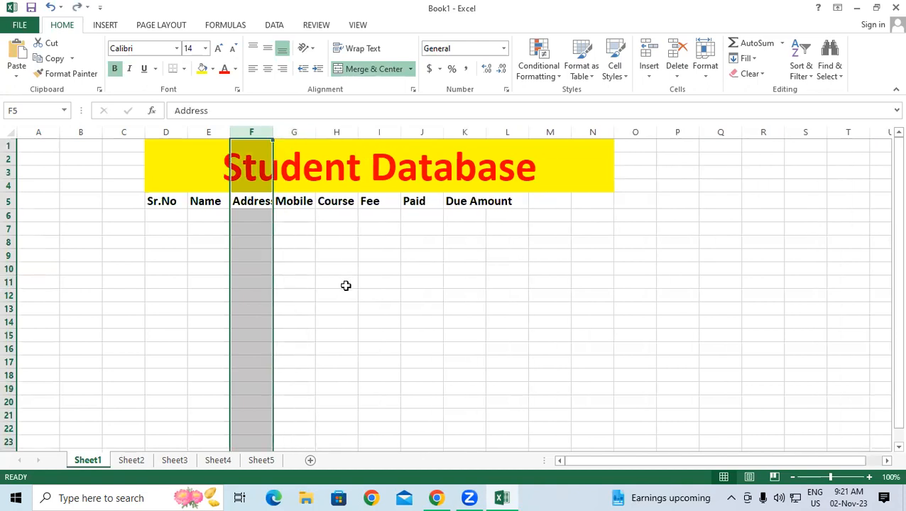
left_click(346, 284)
left_click_drag(272, 132, 376, 128)
left_click(448, 241)
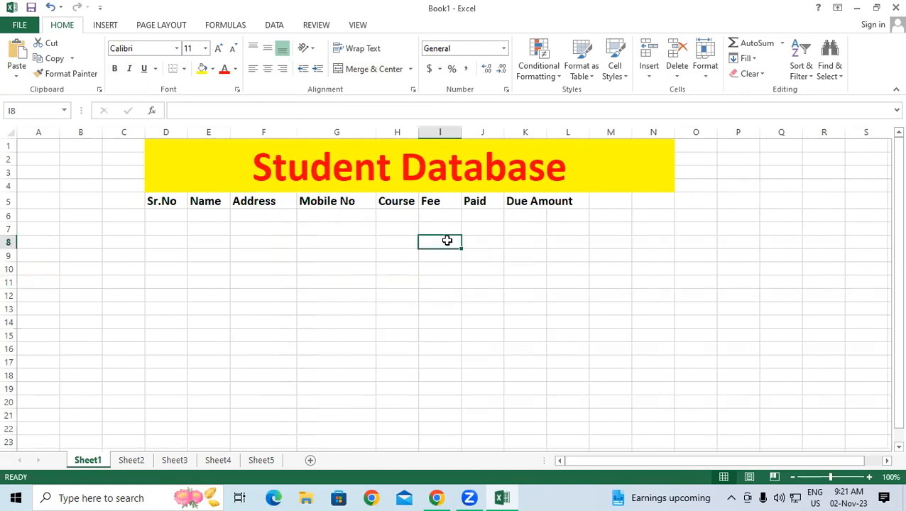
key("ctrl+z")
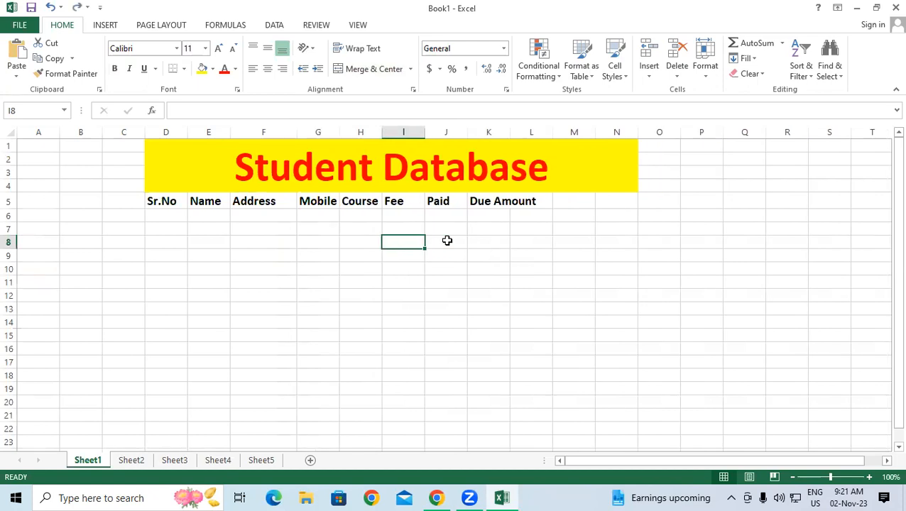
key("ctrl+z")
left_click(561, 240)
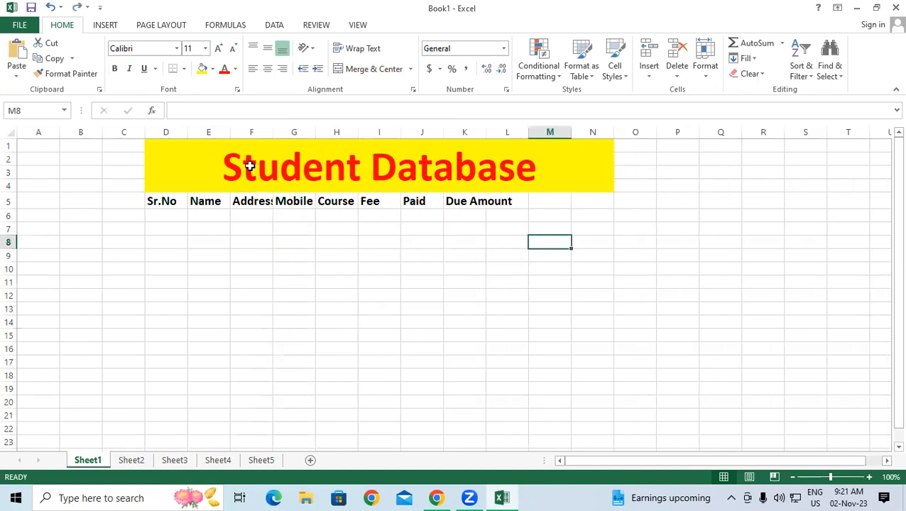
Step: AutoFit the widths of columns D through N to their headings
left_click_drag(162, 131, 589, 131)
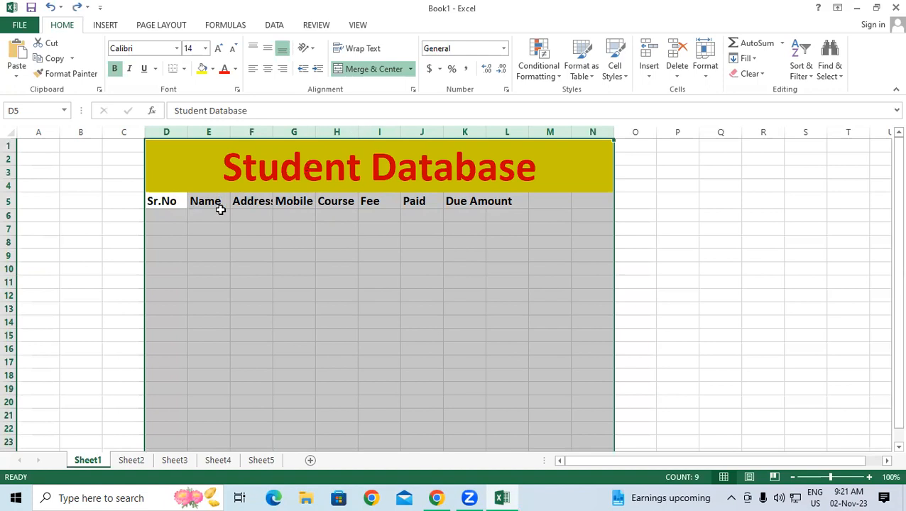
double_click(358, 132)
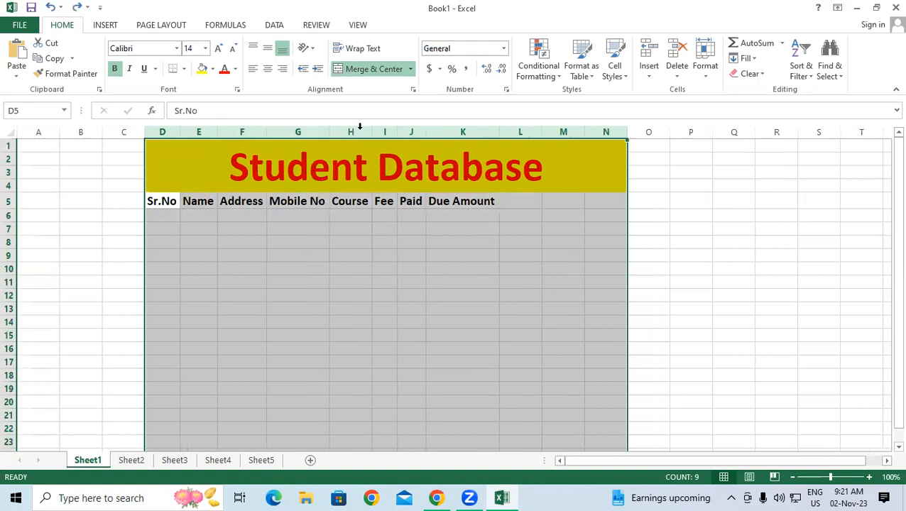
left_click(503, 243)
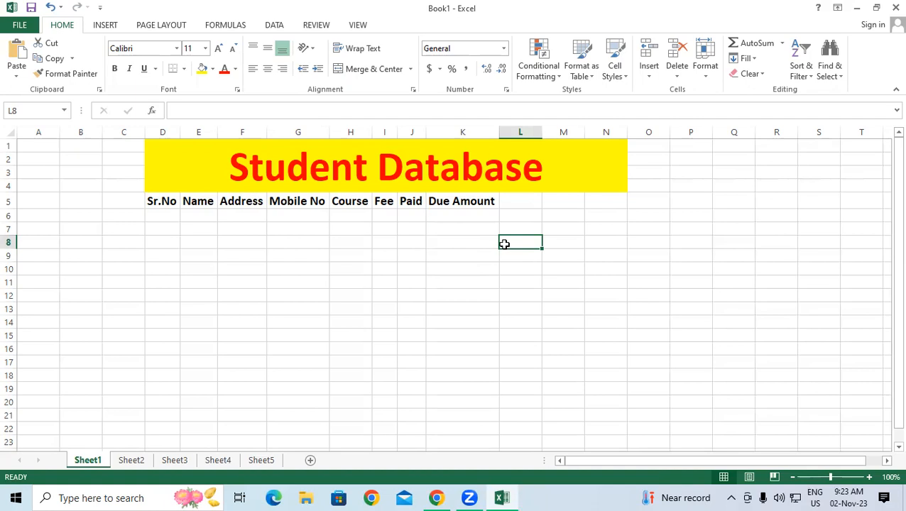
Step: Apply All Borders to every cell in the range D5:N21
left_click(172, 203)
left_click_drag(243, 205, 621, 421)
left_click_drag(622, 423, 622, 423)
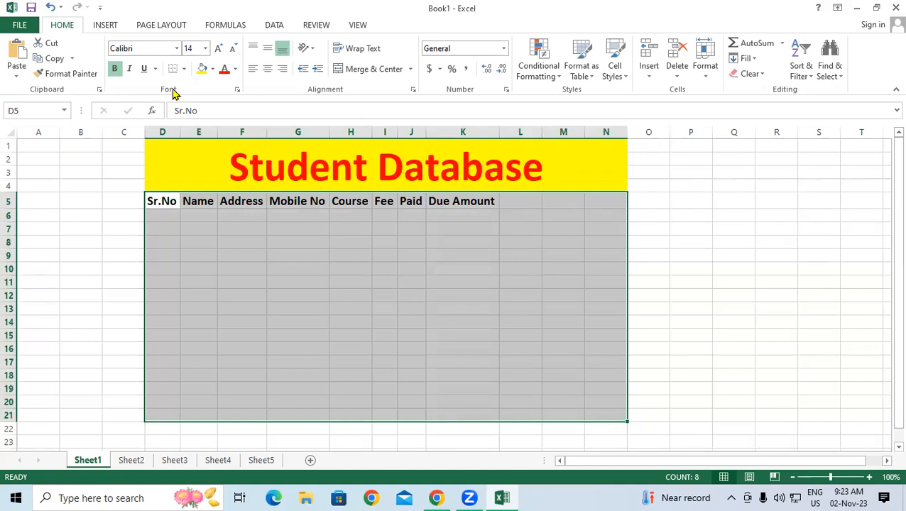
left_click(183, 69)
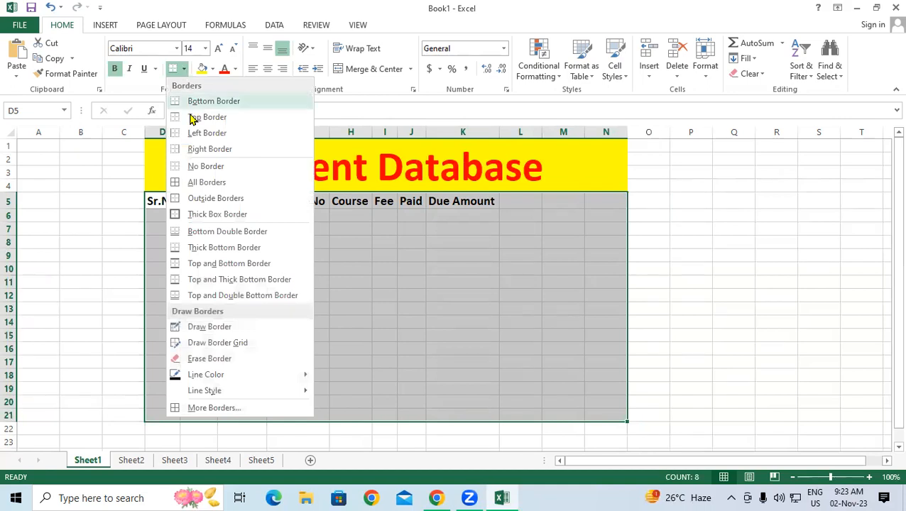
left_click(188, 182)
left_click(517, 270)
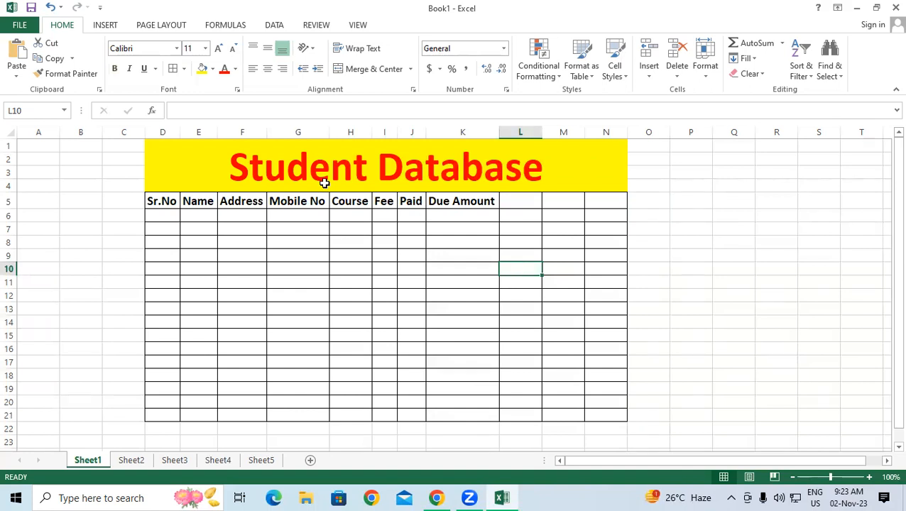
left_click_drag(170, 201, 613, 202)
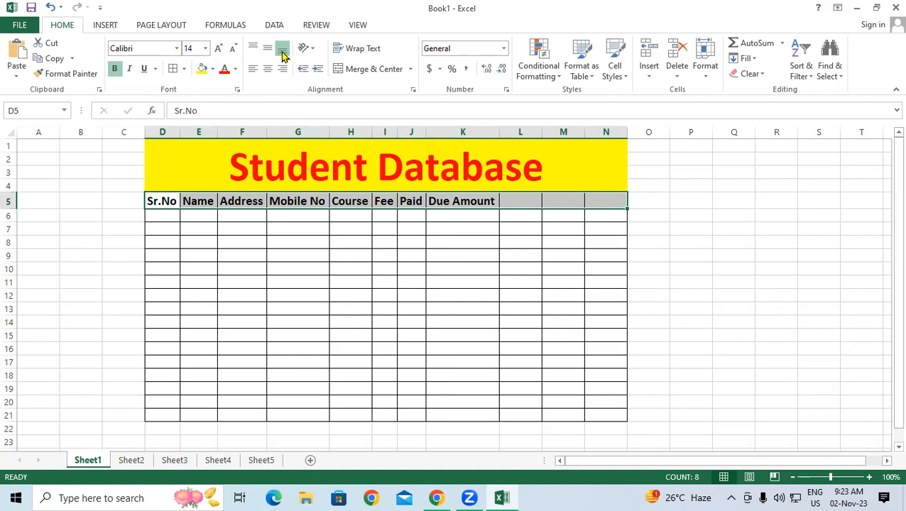
Step: Try a yellow fill with red text on the header row
left_click(201, 68)
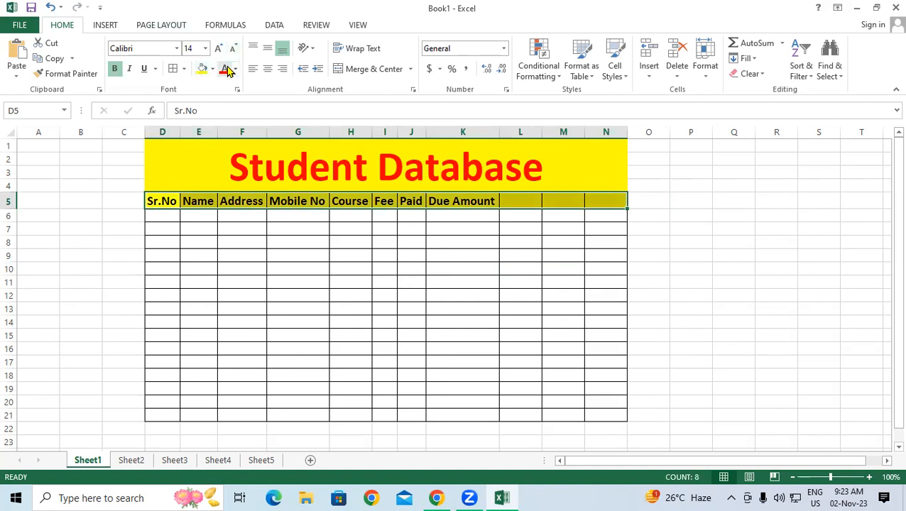
left_click(224, 68)
left_click(571, 285)
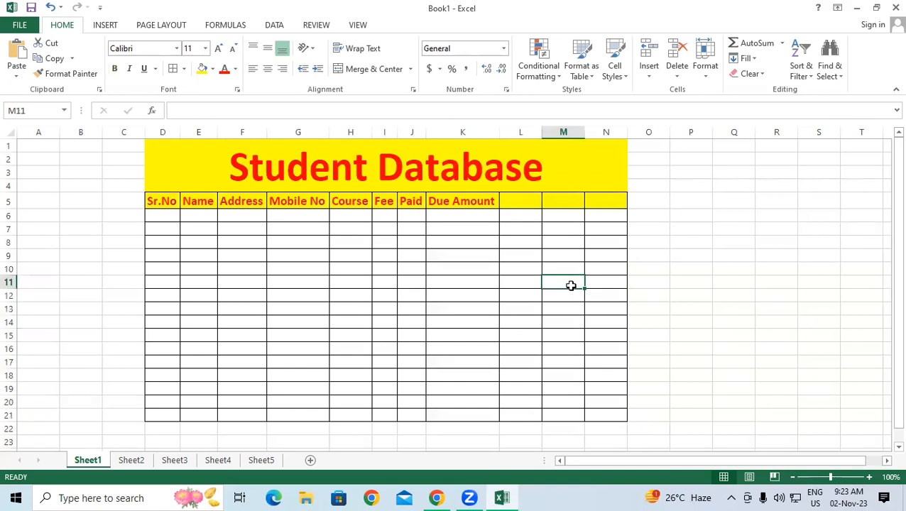
Step: Give the header row D5:N5 white text on a black fill
left_click_drag(149, 203, 607, 197)
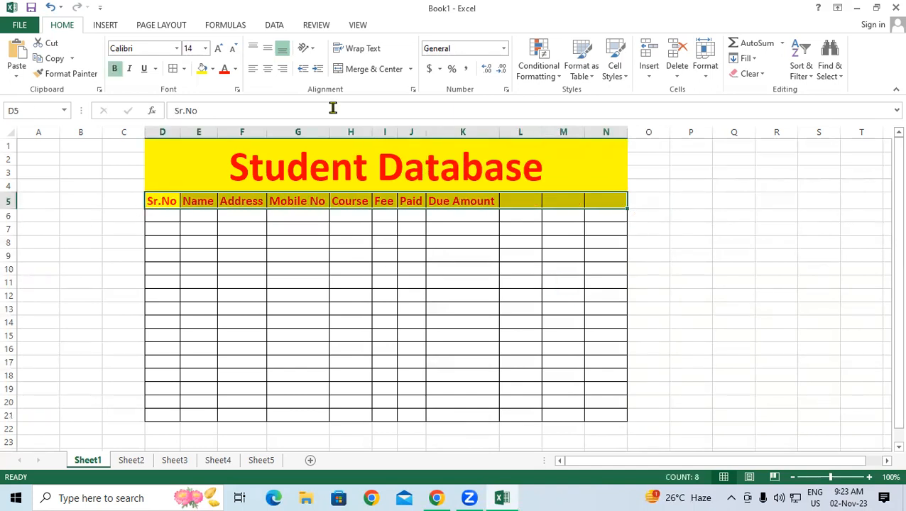
left_click(236, 69)
left_click(226, 111)
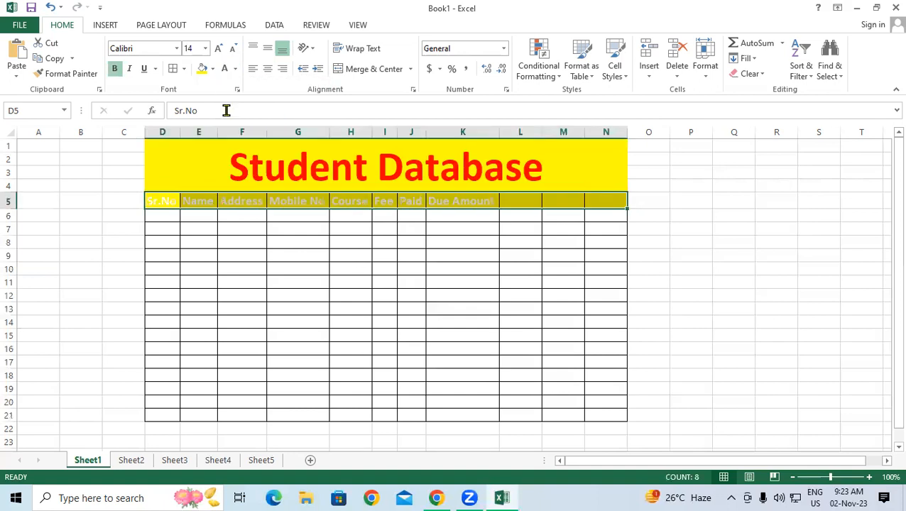
left_click(213, 69)
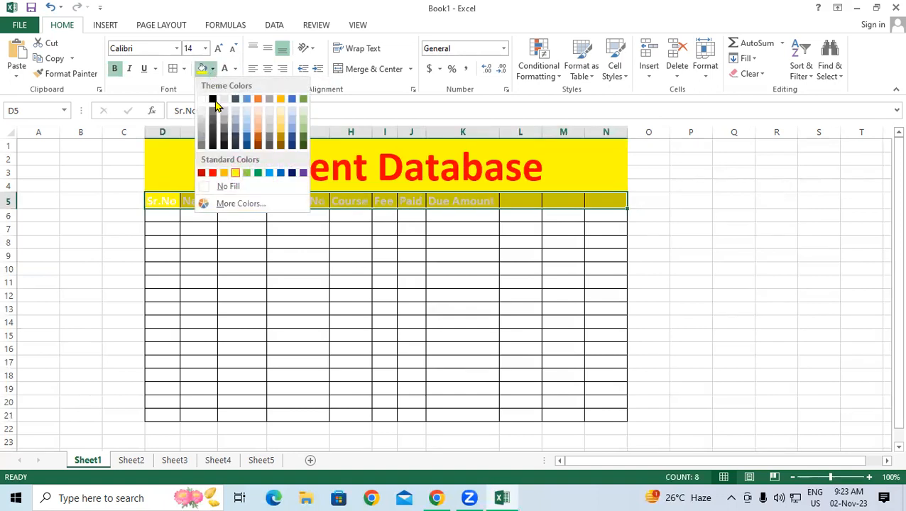
left_click(214, 100)
left_click(486, 240)
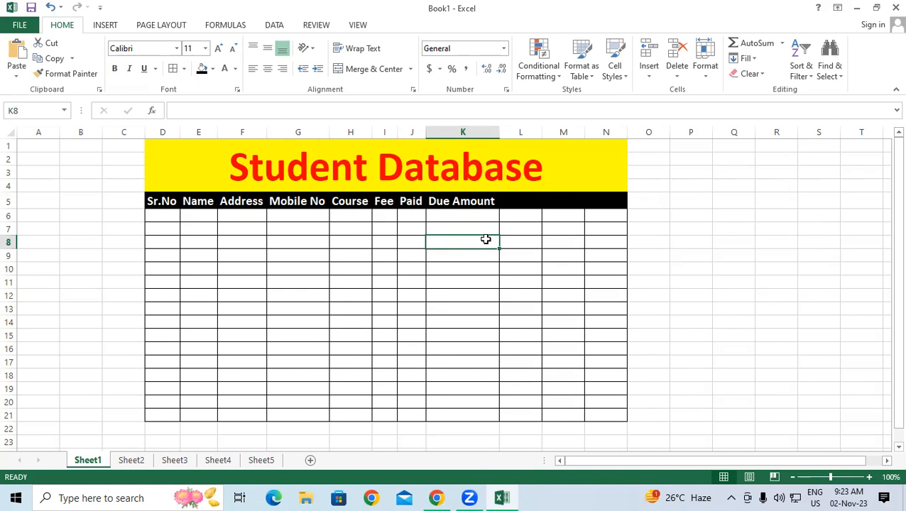
left_click(241, 240)
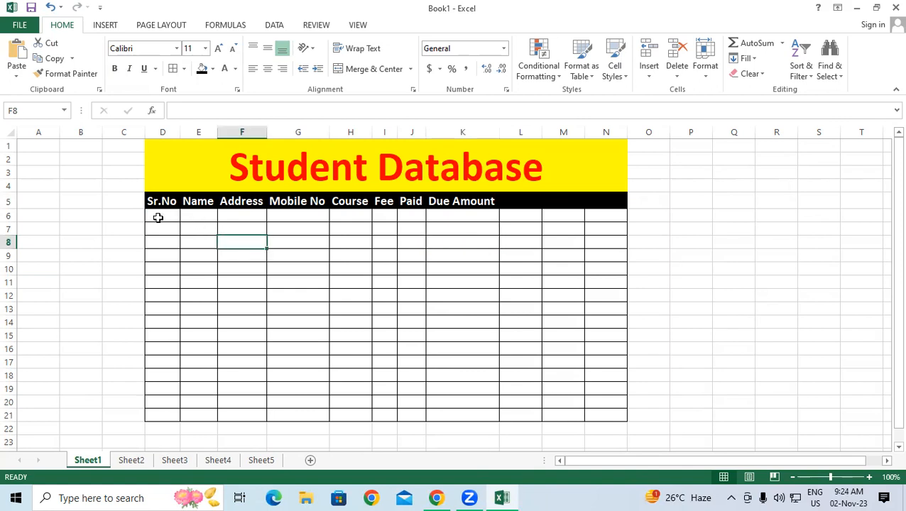
Step: Enter serial numbers 1 and 2 in D6 and D7
left_click(158, 218)
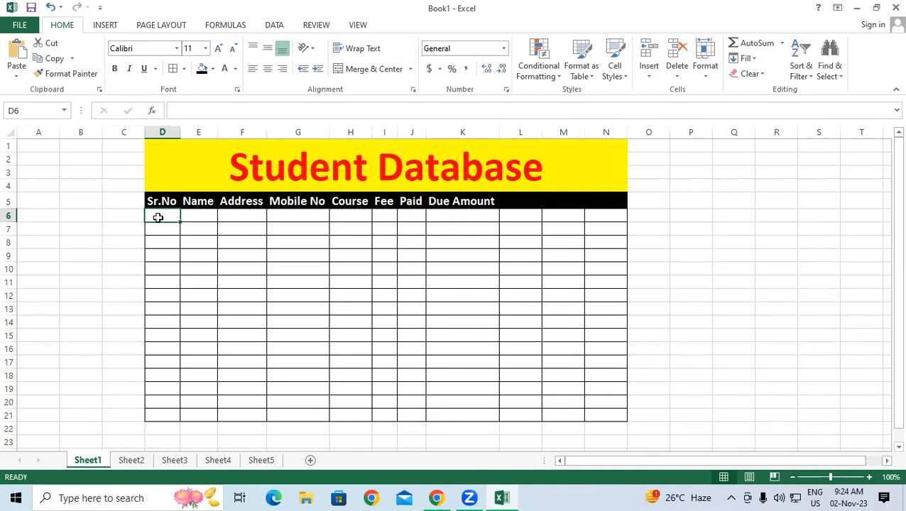
type("1")
key("Return")
type("2")
key("Return")
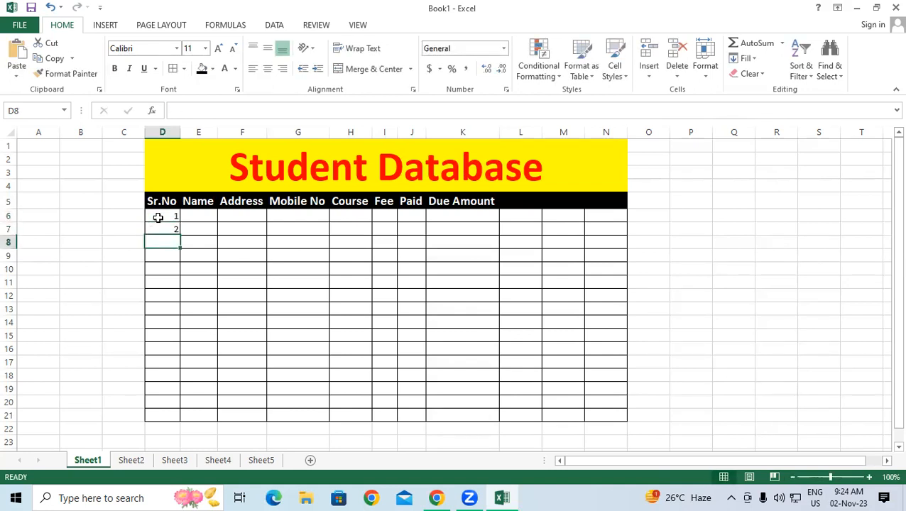
Step: Fill the series down to D21 and make the numbers bold and larger
left_click(158, 217)
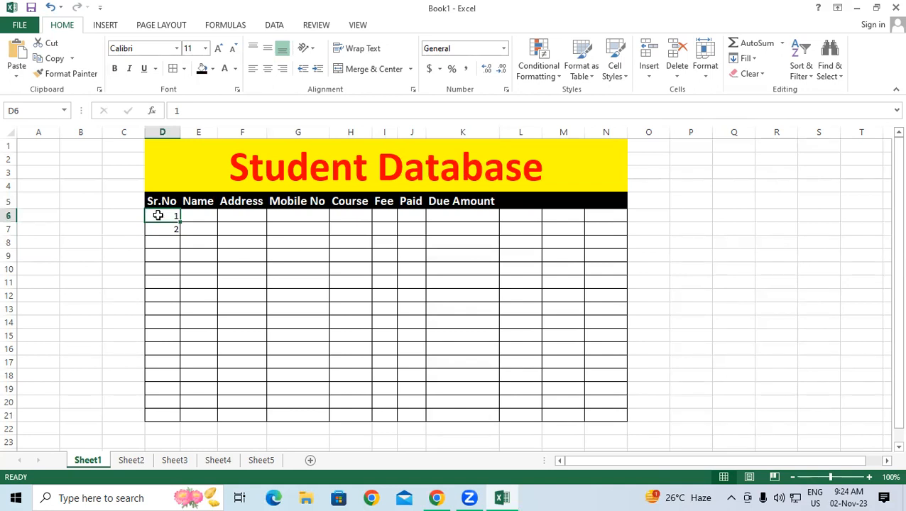
left_click_drag(158, 215, 160, 227)
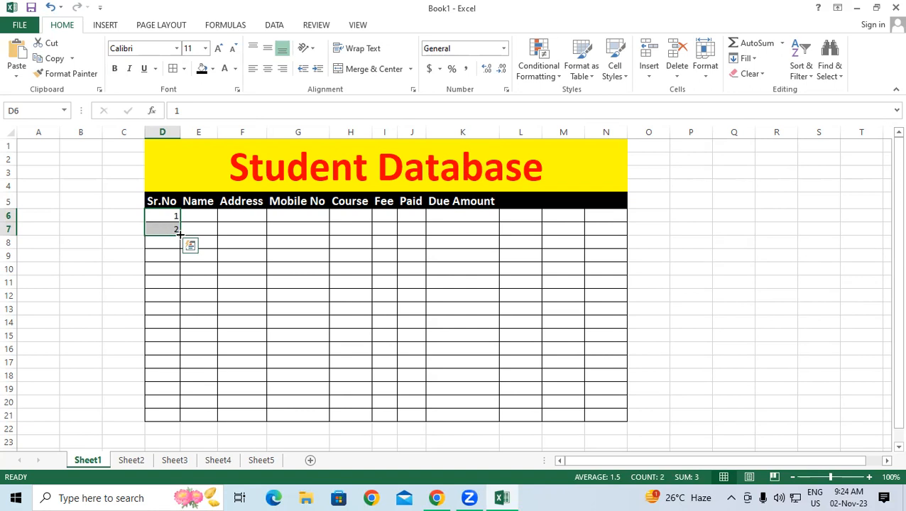
left_click_drag(180, 234, 235, 424)
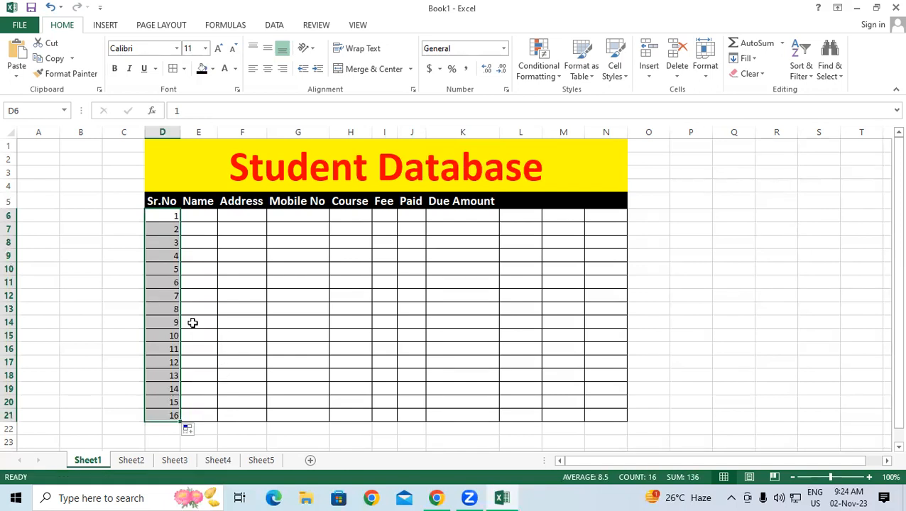
left_click(114, 68)
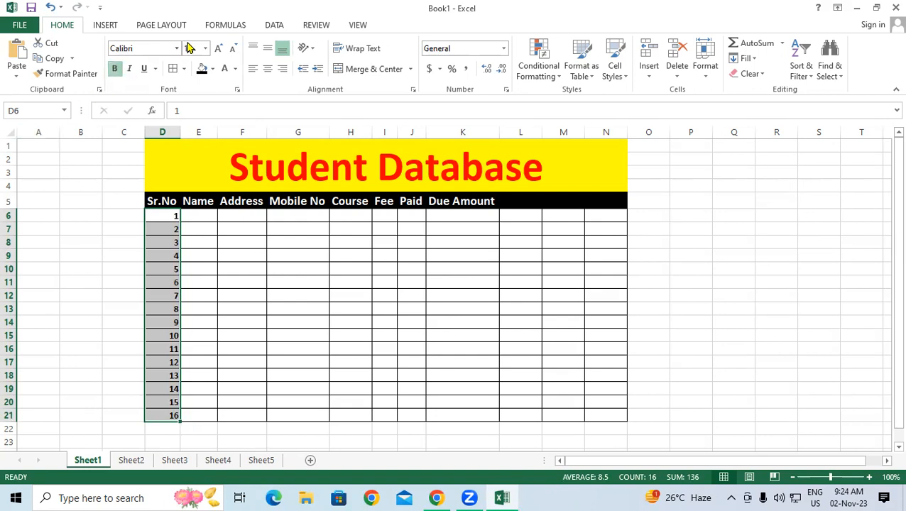
left_click(218, 48)
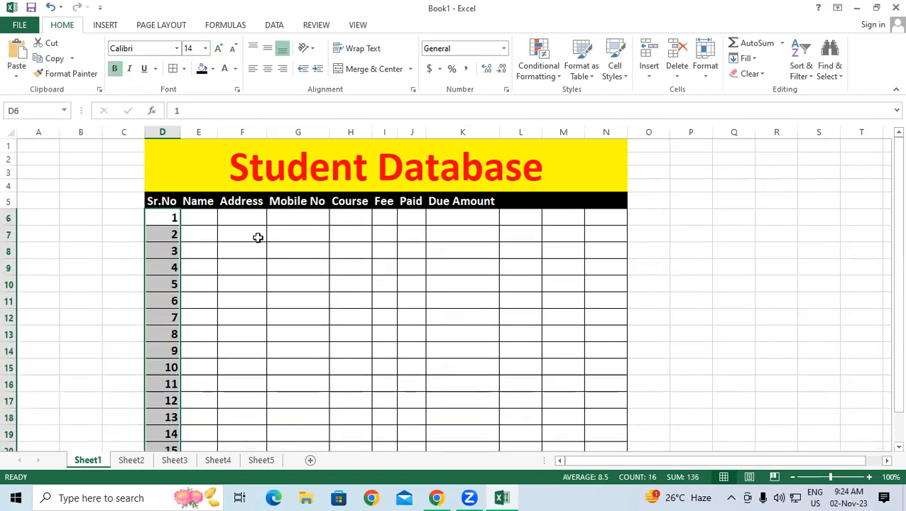
left_click(260, 248)
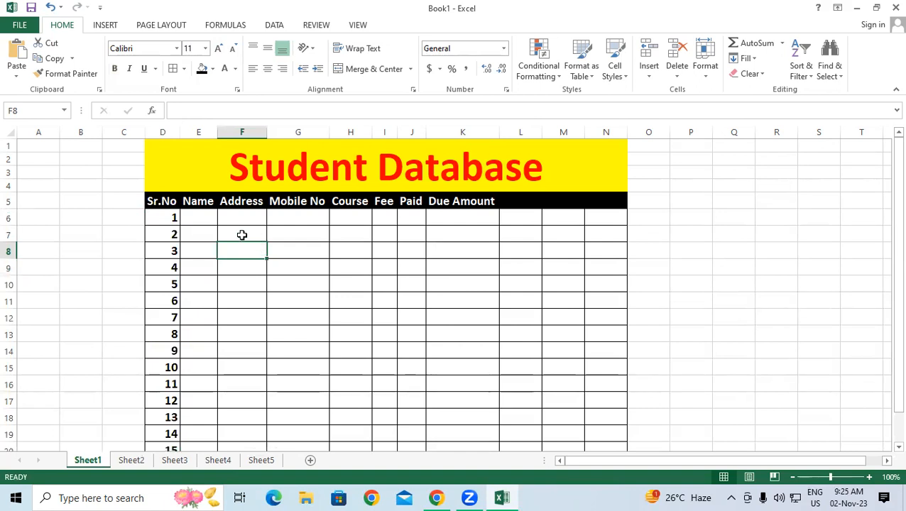
left_click(204, 211)
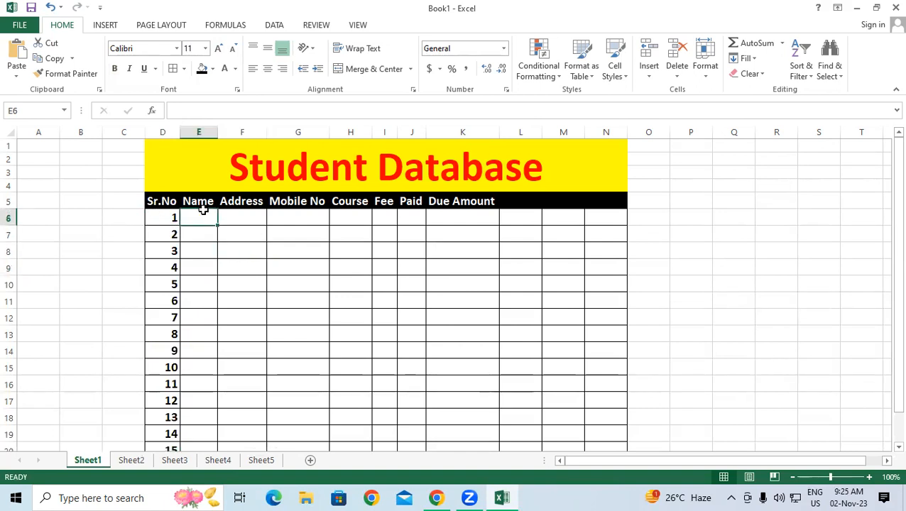
type("1")
key("Return")
type("2")
key("Return")
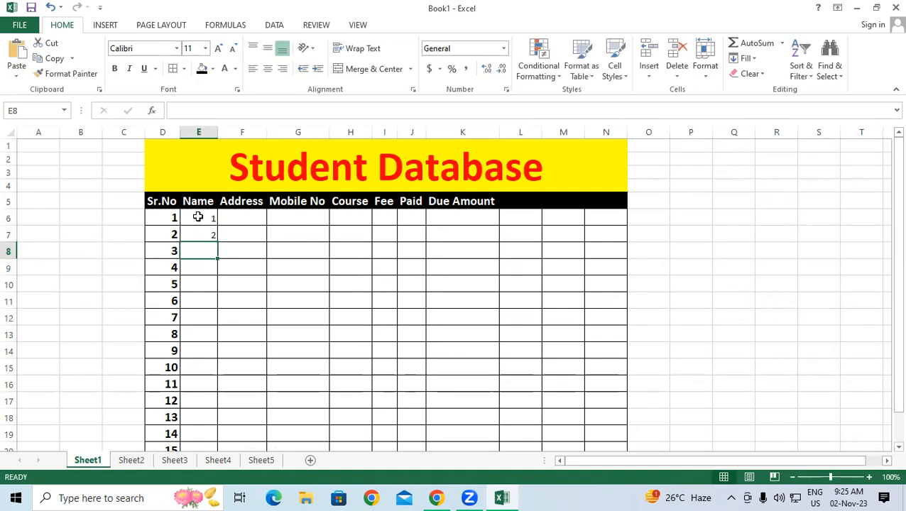
left_click(198, 218)
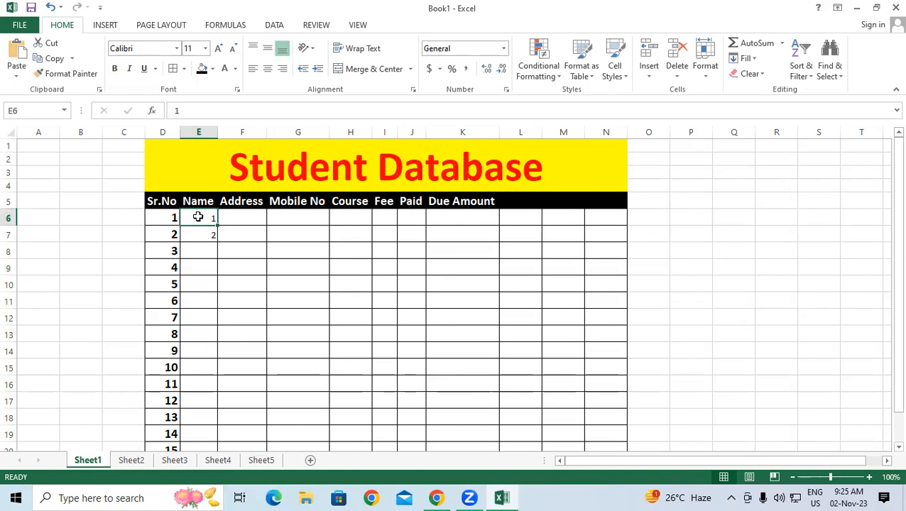
left_click_drag(198, 219, 201, 226)
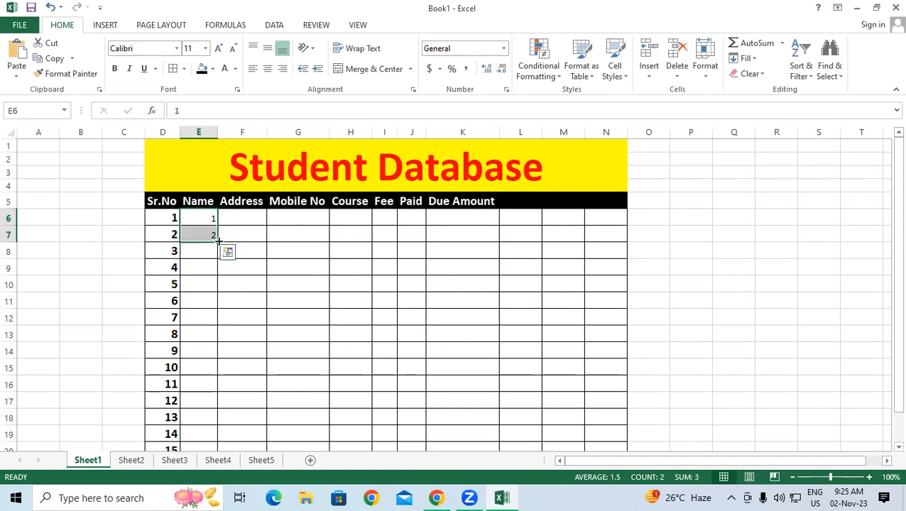
left_click_drag(219, 242, 219, 242)
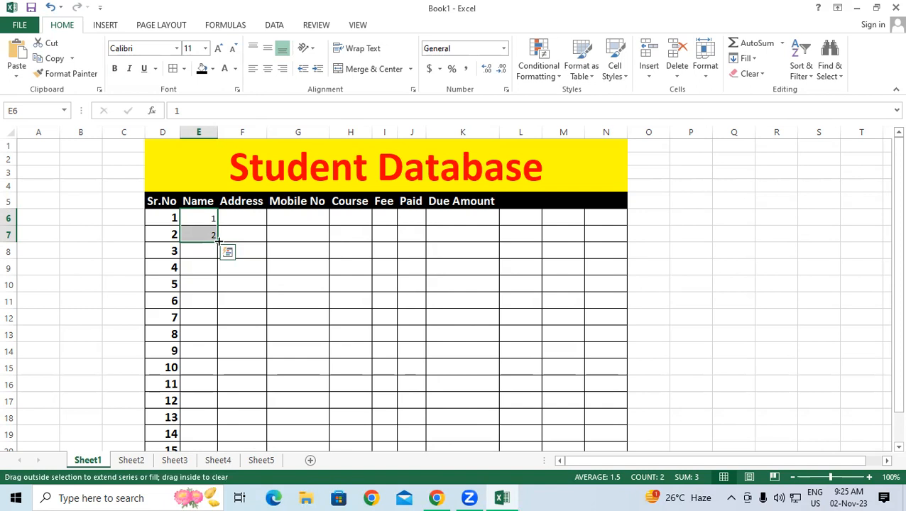
left_click_drag(218, 242, 251, 427)
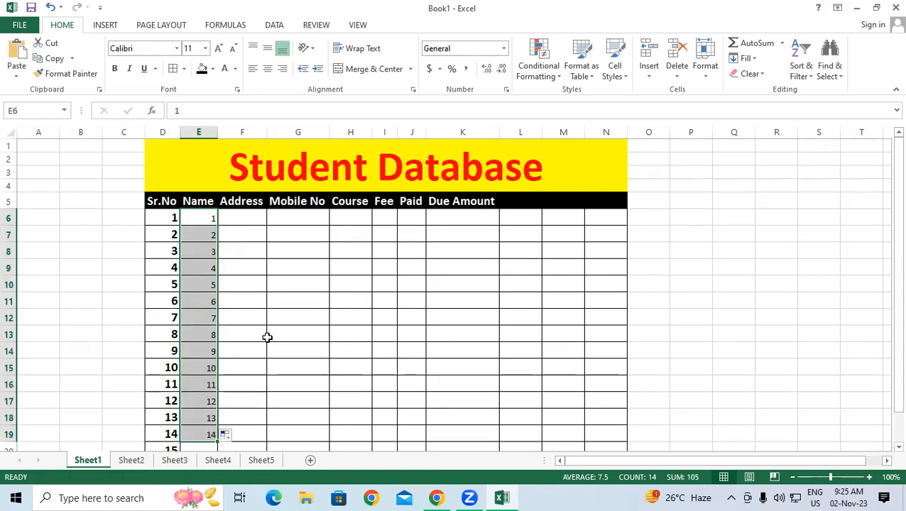
key("Delete")
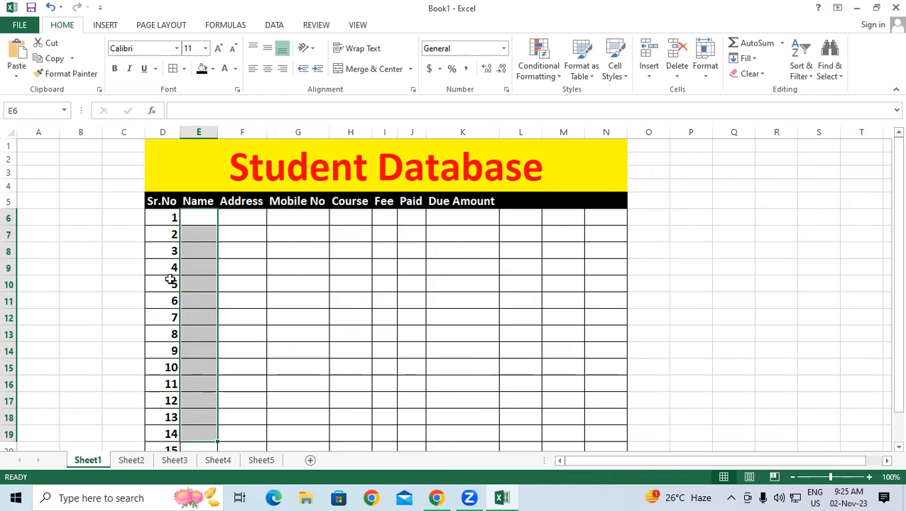
Step: Fill C6:C17 with the even-number series 2, 4 … 24 by extending a 2, 4 start
left_click(124, 219)
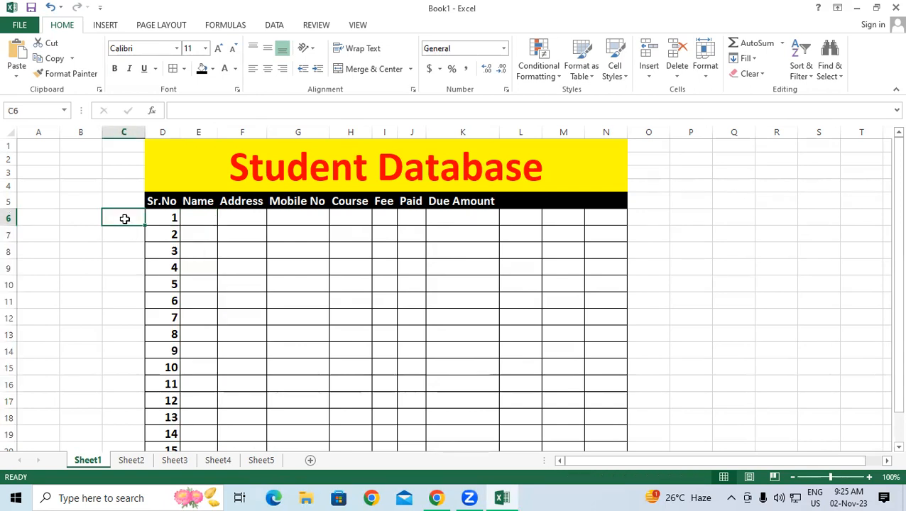
type("2")
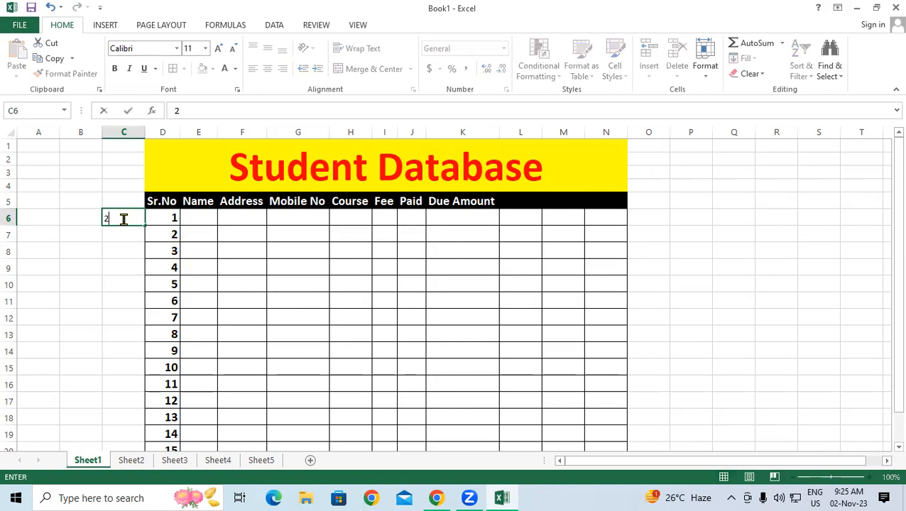
key("Return")
type("4")
key("Return")
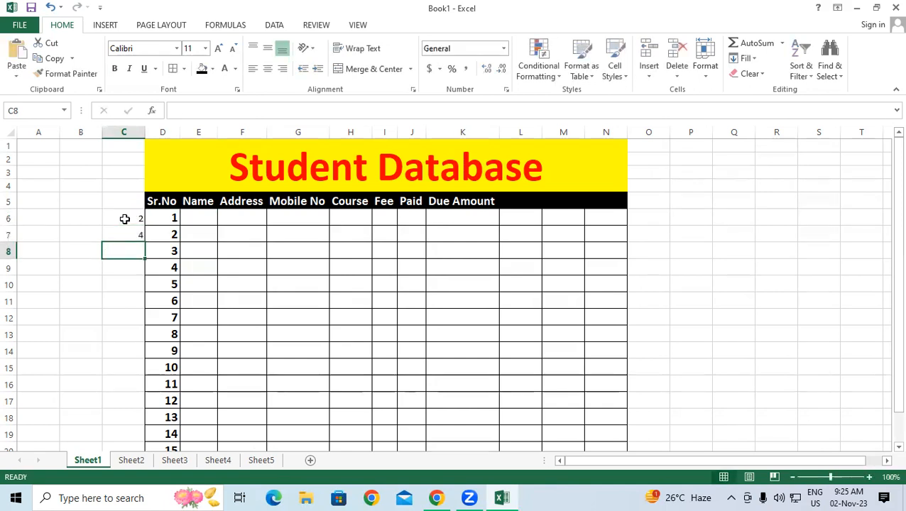
left_click_drag(124, 219, 163, 410)
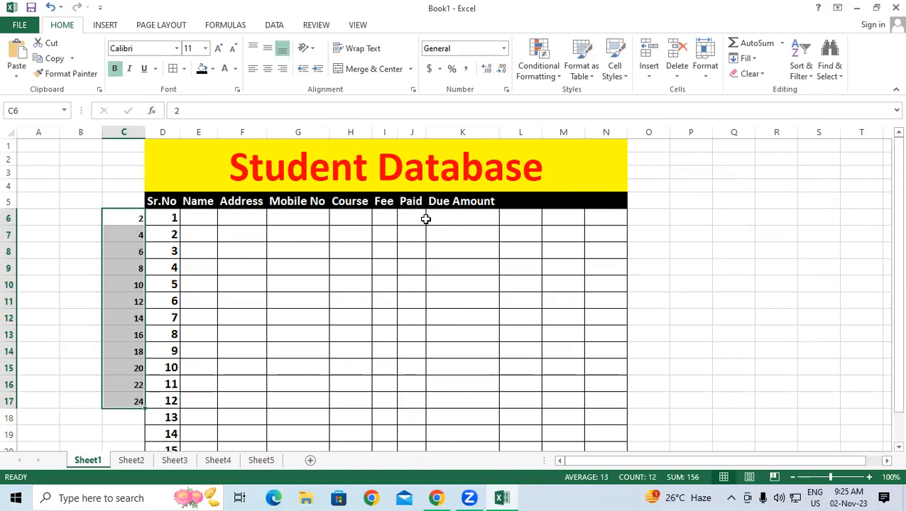
left_click(93, 211)
Step: Fill column B with a 3, 6 multiples-of-three series, then clear it
type("3")
key("Return")
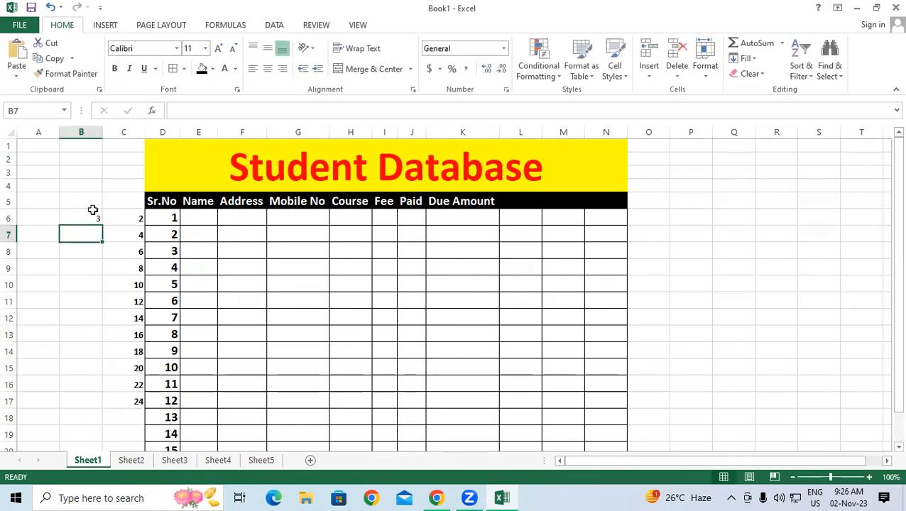
type("6")
key("Return")
left_click_drag(81, 212, 107, 376)
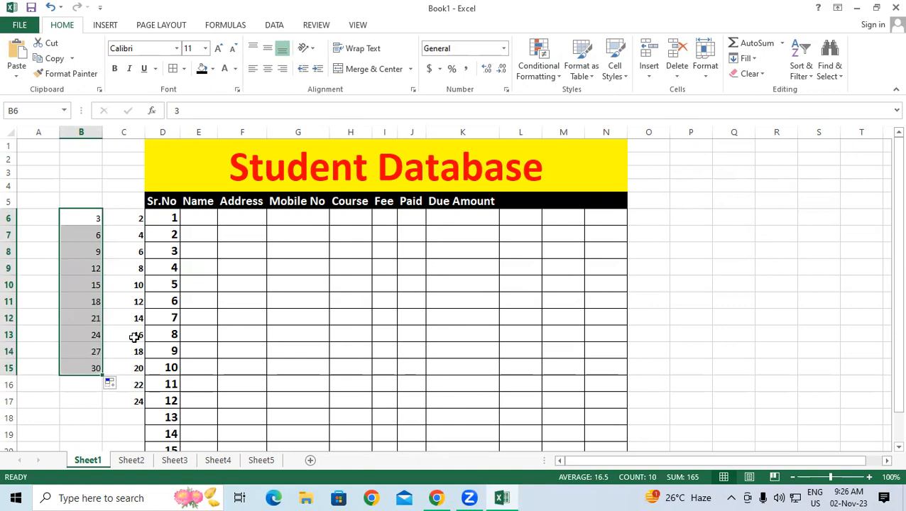
key("Delete")
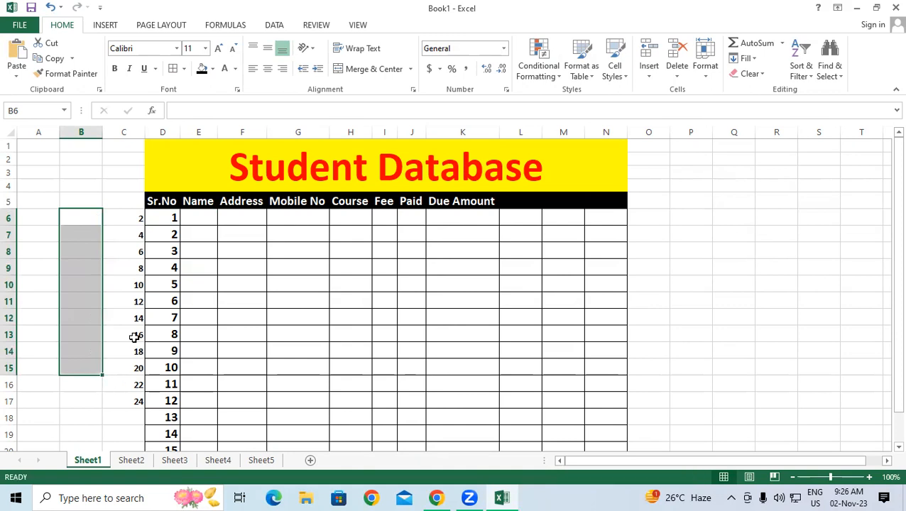
Step: Fill B6:B15 with the odd series 1, 3 … 19, then delete it again
left_click(85, 218)
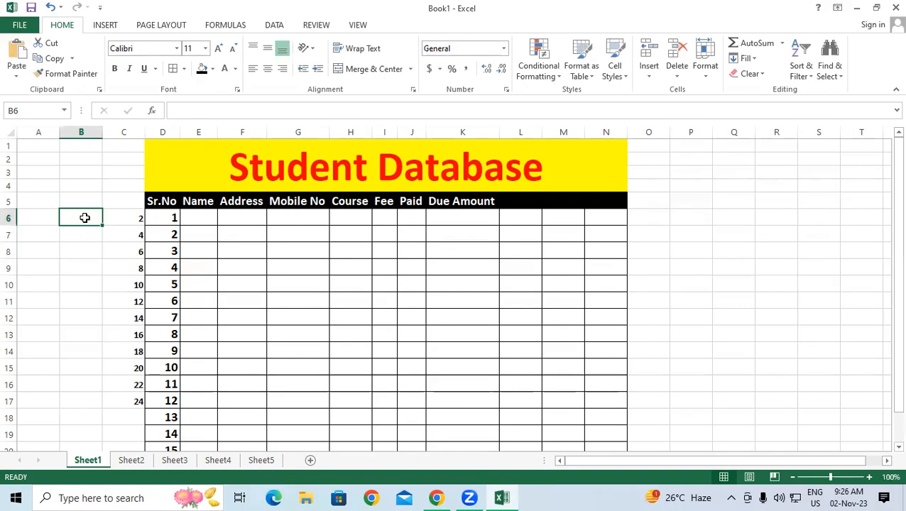
type("1")
key("Return")
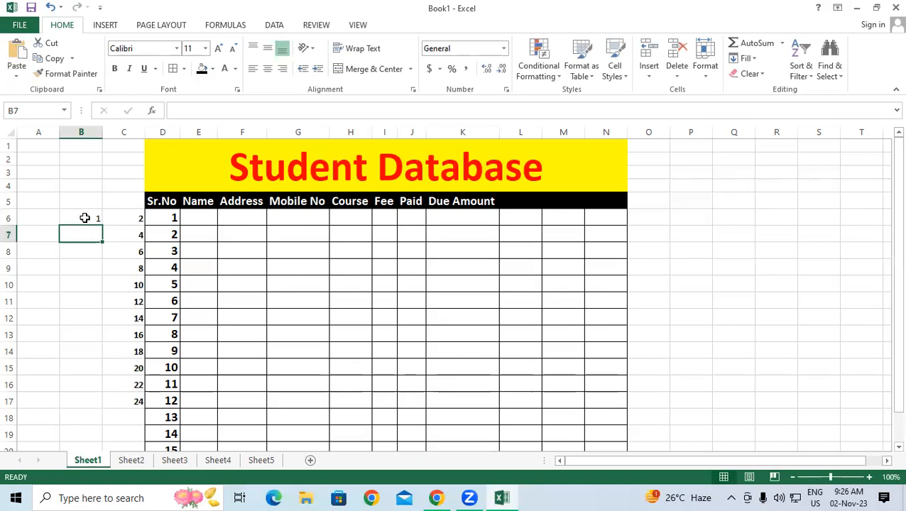
type("3")
key("Return")
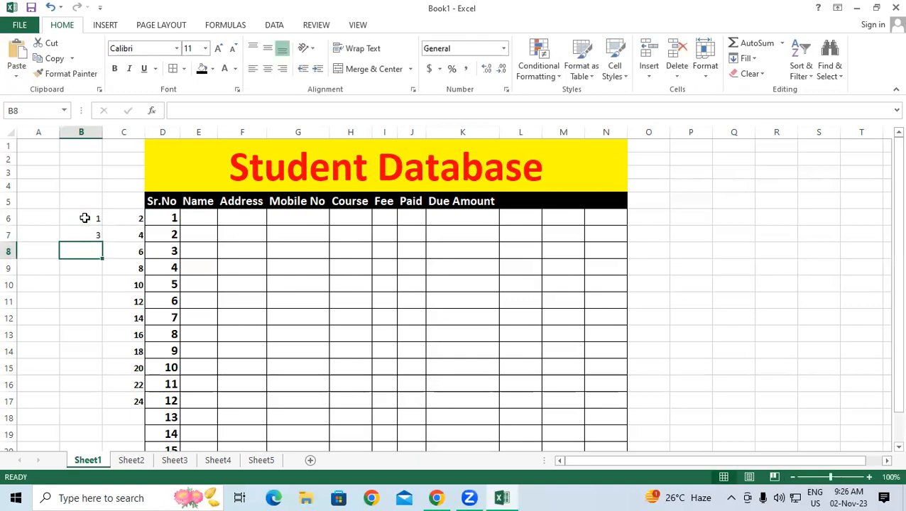
left_click_drag(84, 218, 105, 373)
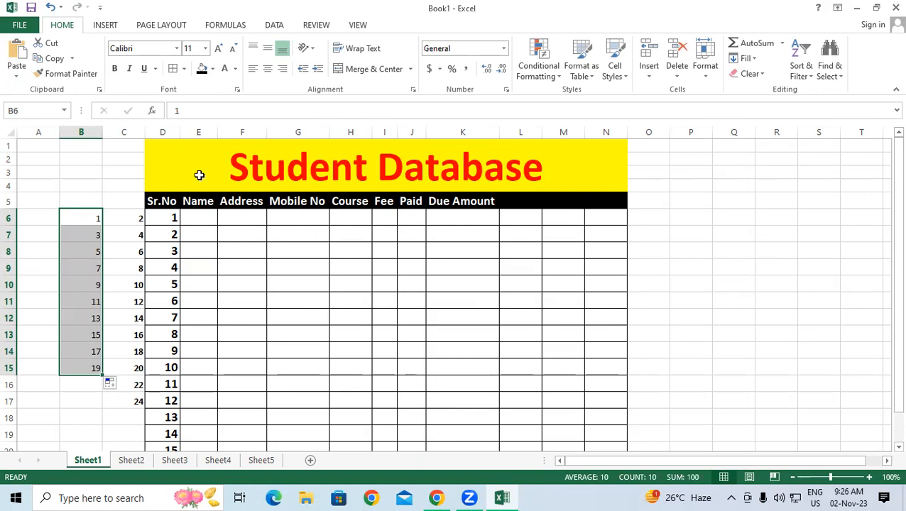
key("Delete")
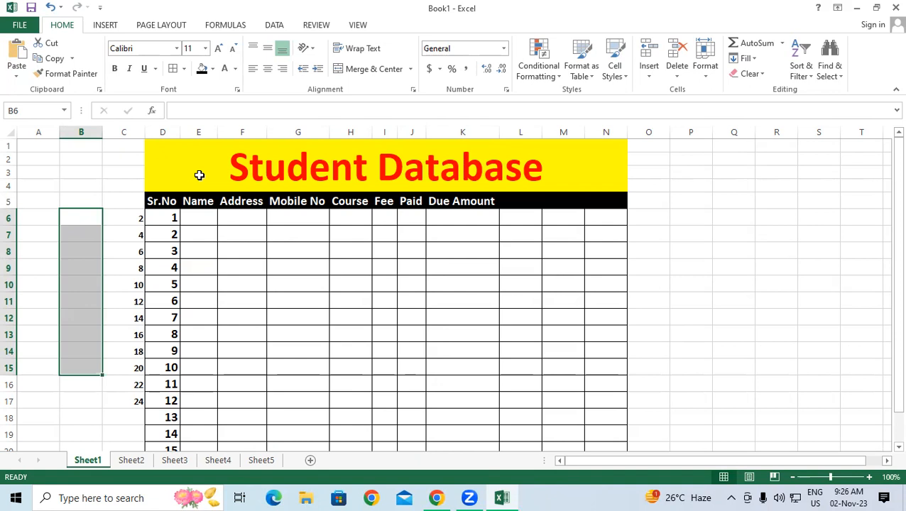
left_click(207, 262)
Step: Delete the even numbers from C6:C17
left_click(206, 220)
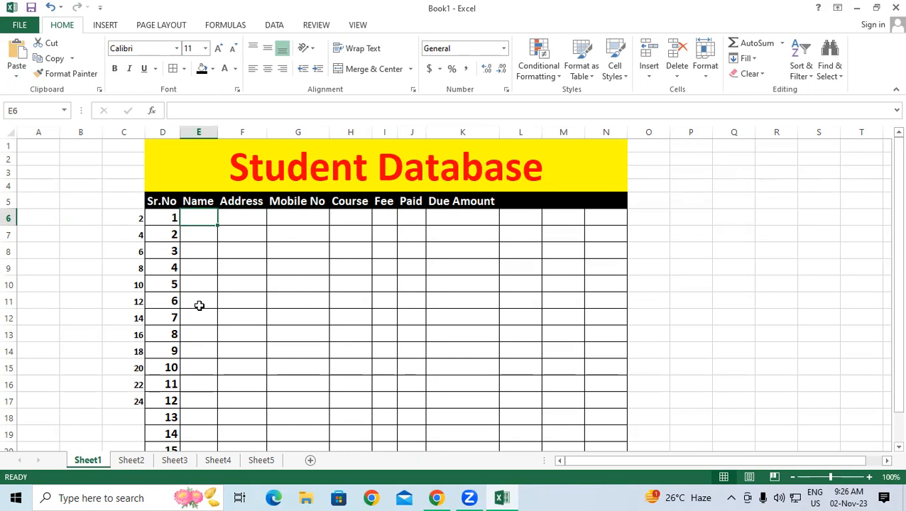
left_click_drag(127, 225, 135, 402)
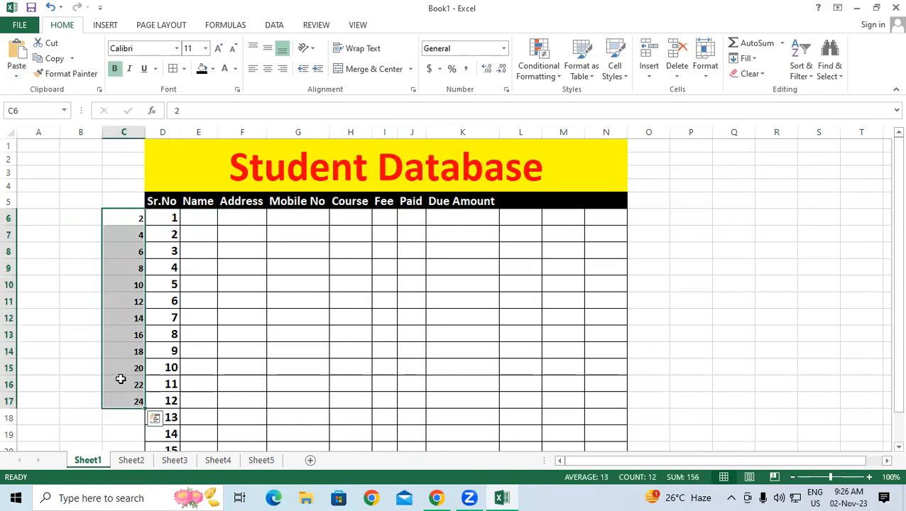
key("Delete")
Step: Widen the Name column E
left_click_drag(217, 132, 252, 132)
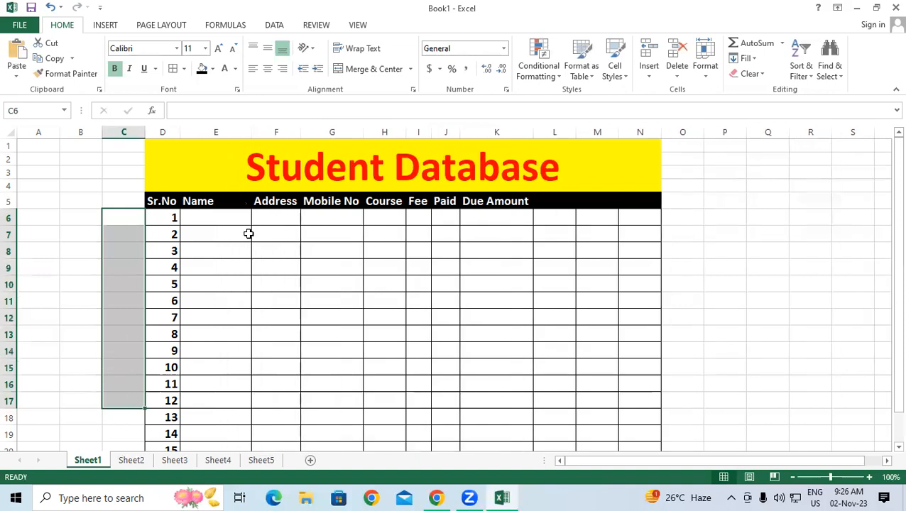
left_click(254, 267)
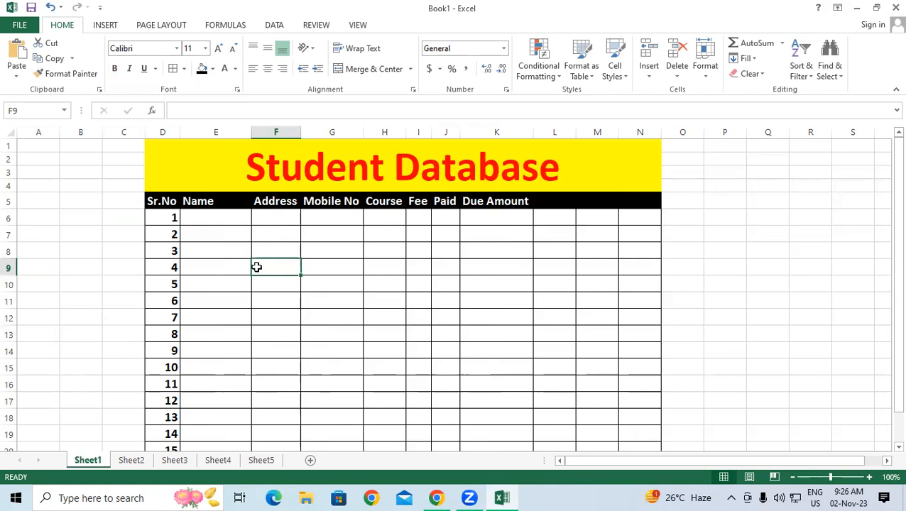
left_click(206, 218)
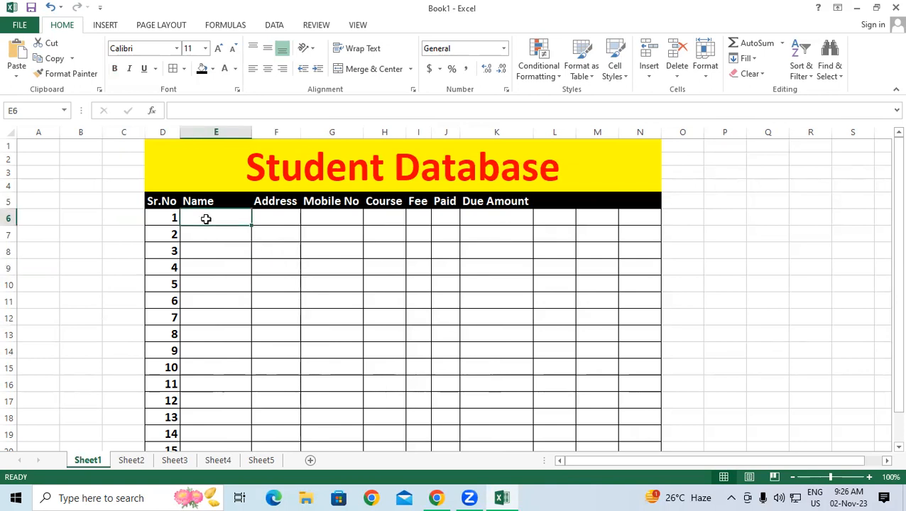
Step: Enter the first five student names in E6:E10, fixing a typo in the second
type("R")
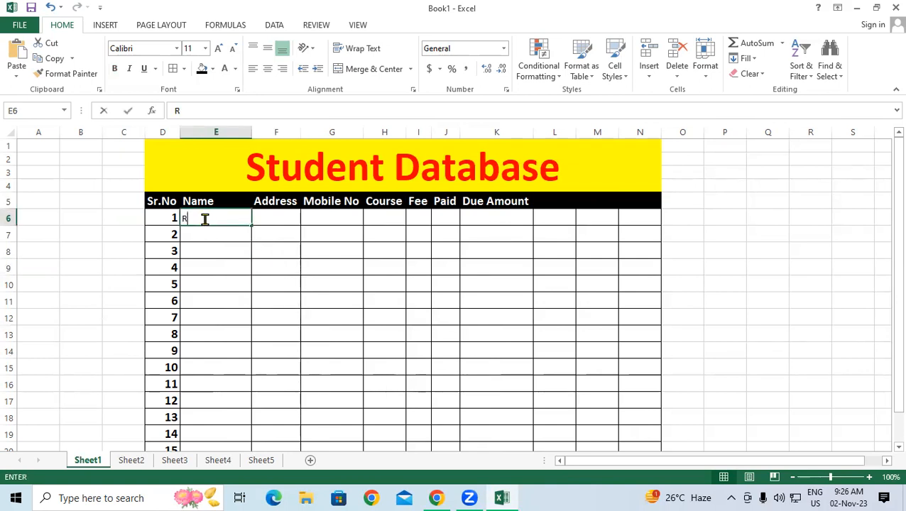
type("ahul")
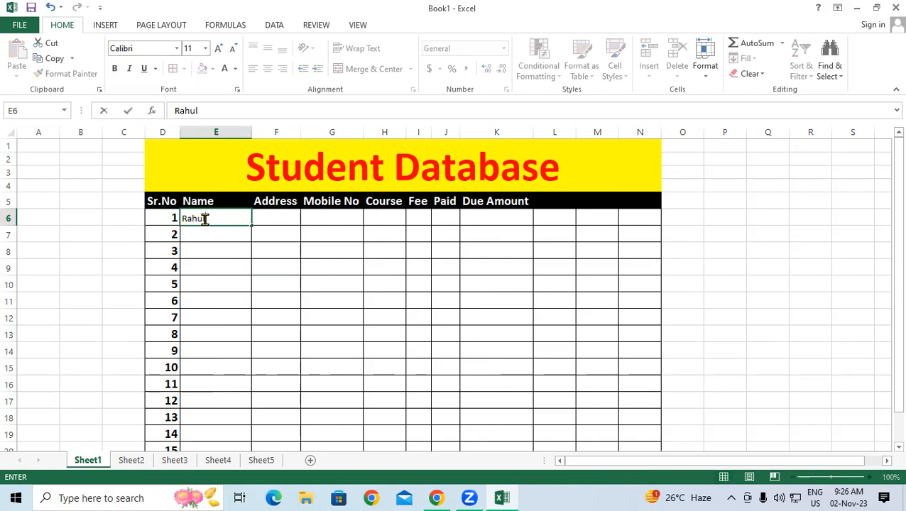
key("Return")
type("SOha")
key("BackSpace")
key("BackSpace")
key("BackSpace")
type("ohan")
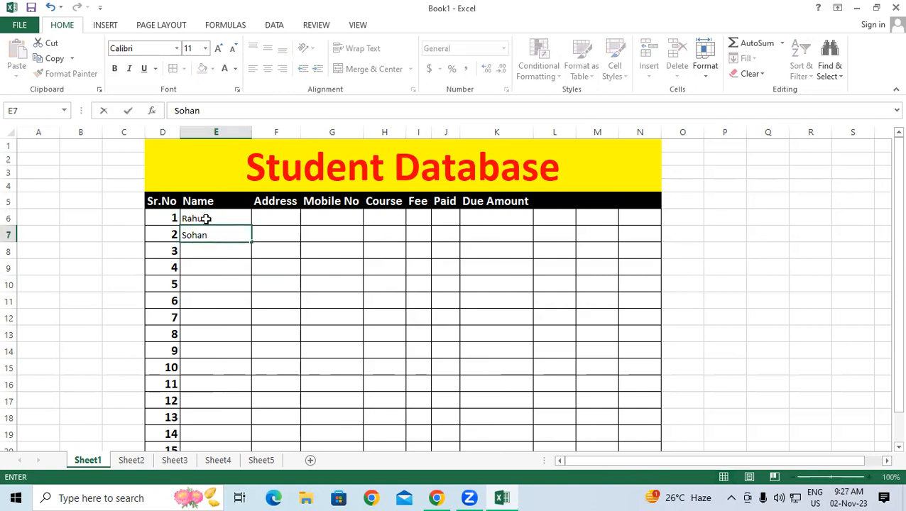
key("Return")
type("Rupesh")
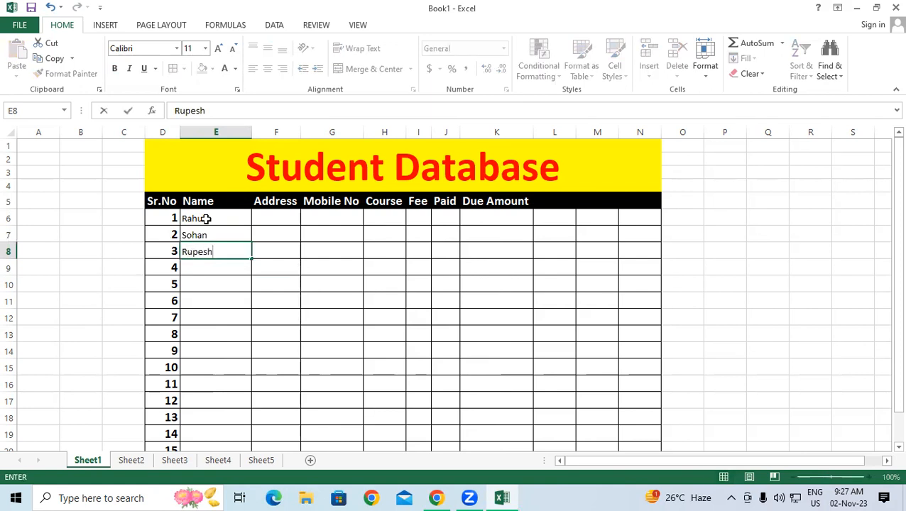
key("Return")
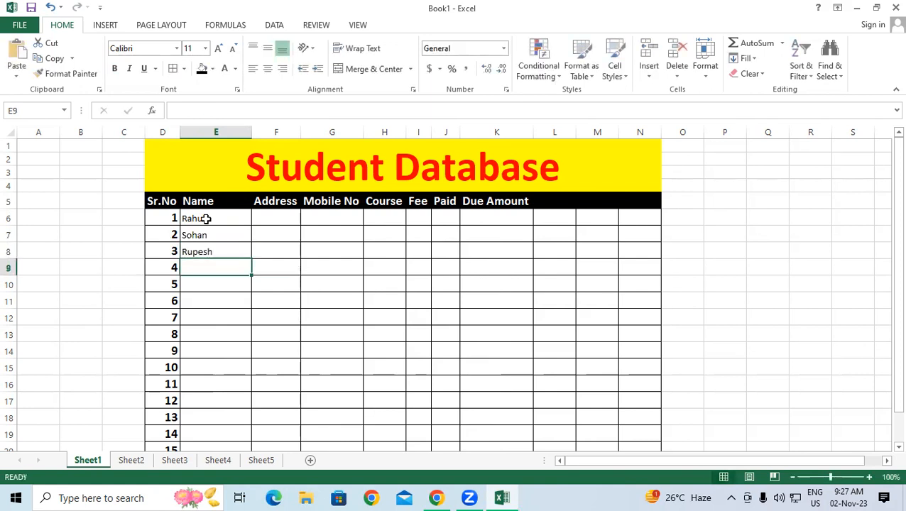
type("Sandeep")
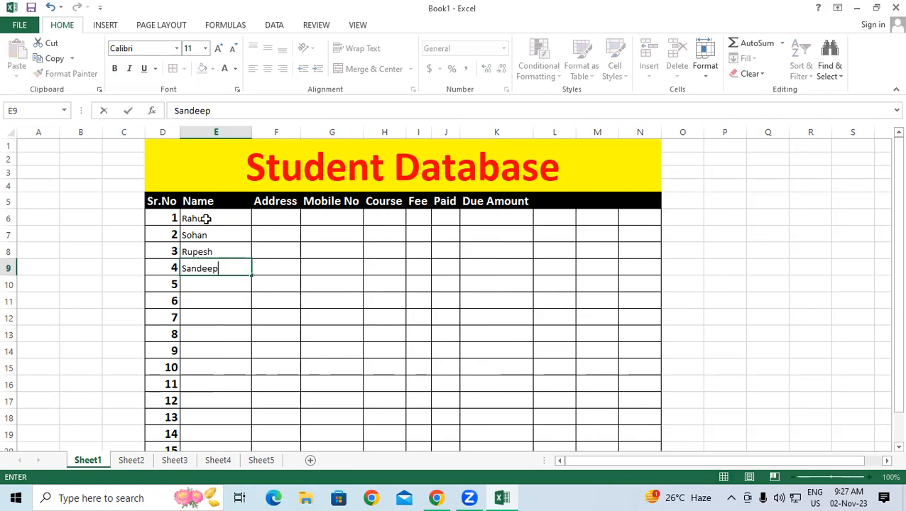
key("Return")
type("Suresh")
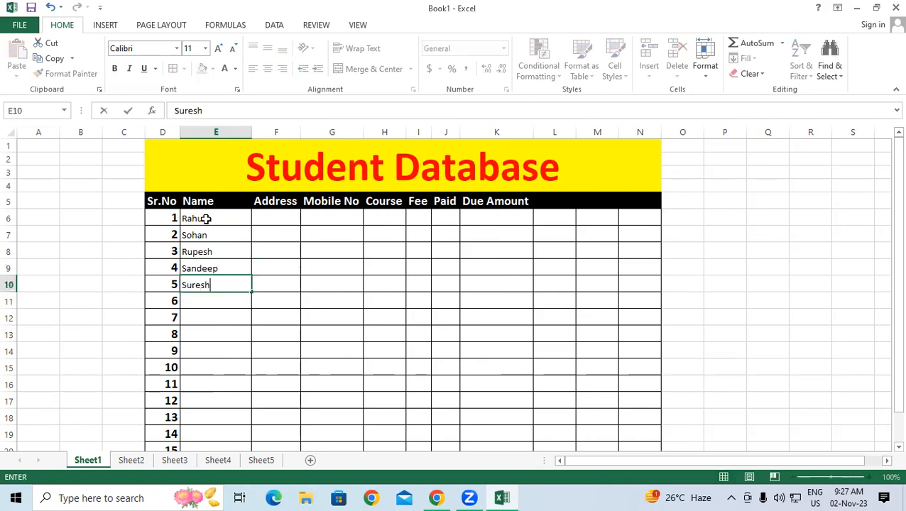
key("Return")
Step: Enter the remaining five student names in E11:E15 and select the name range
type("Ramesh")
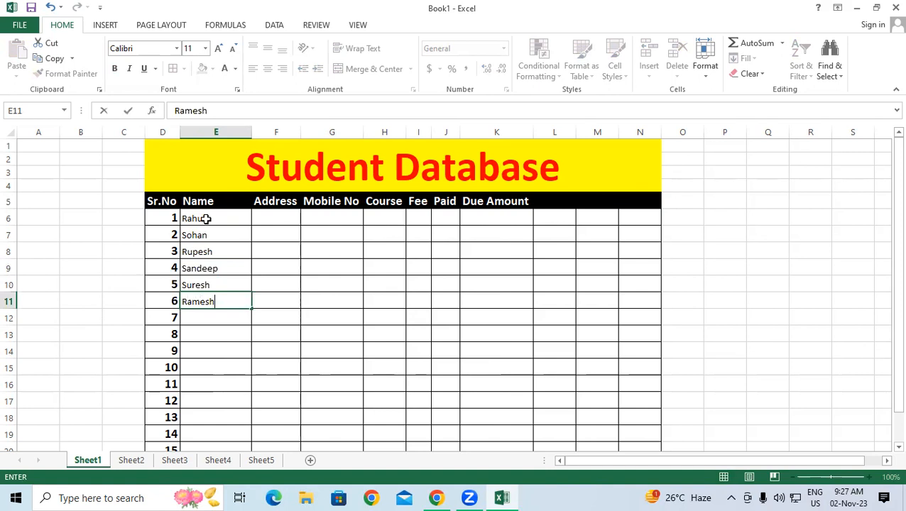
key("Return")
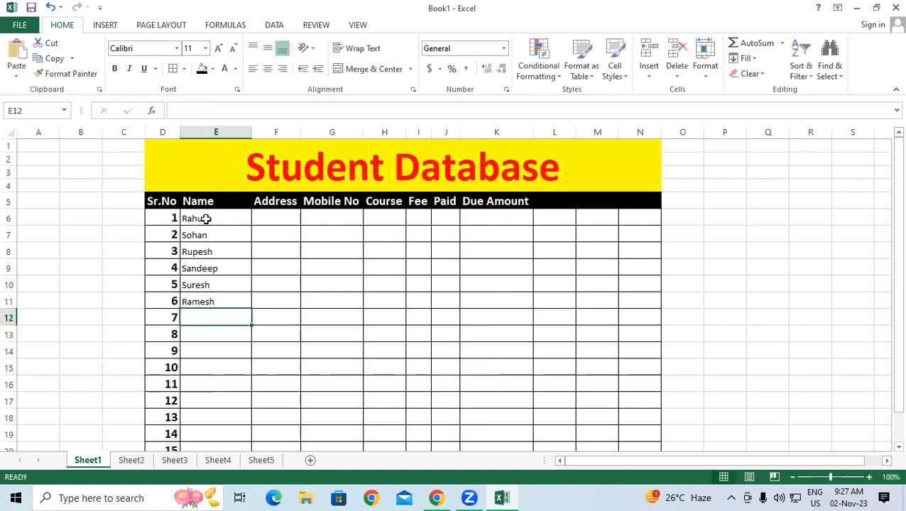
type("Mahesh")
key("Return")
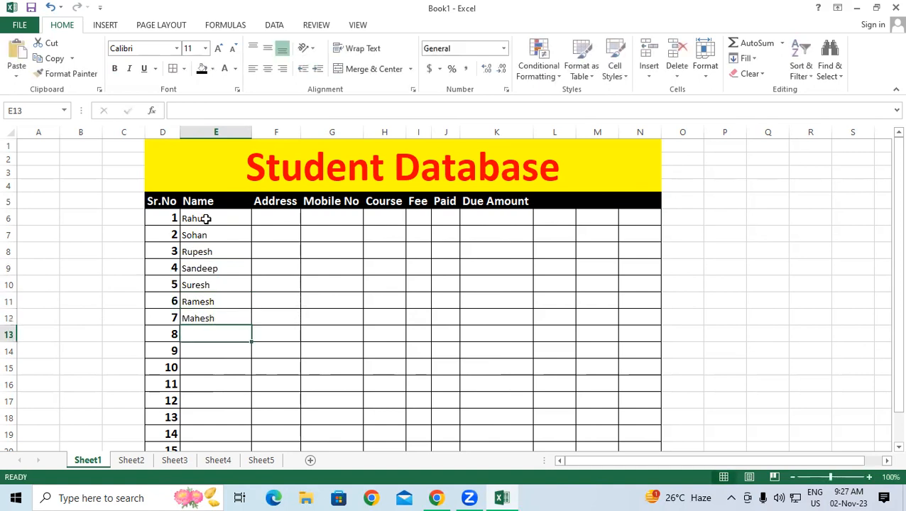
type("MOh")
key("BackSpace")
key("BackSpace")
type("ohit")
key("Return")
type("Rohit")
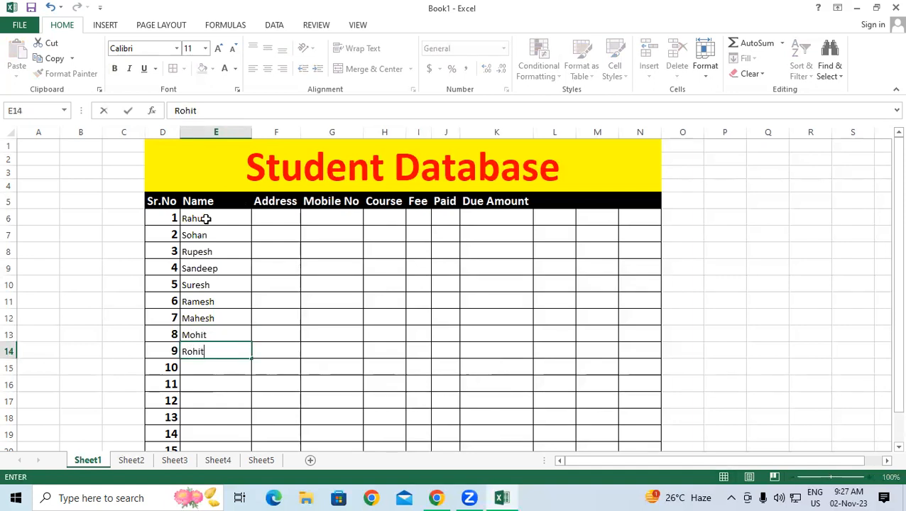
key("Return")
type("Ajay")
key("Return")
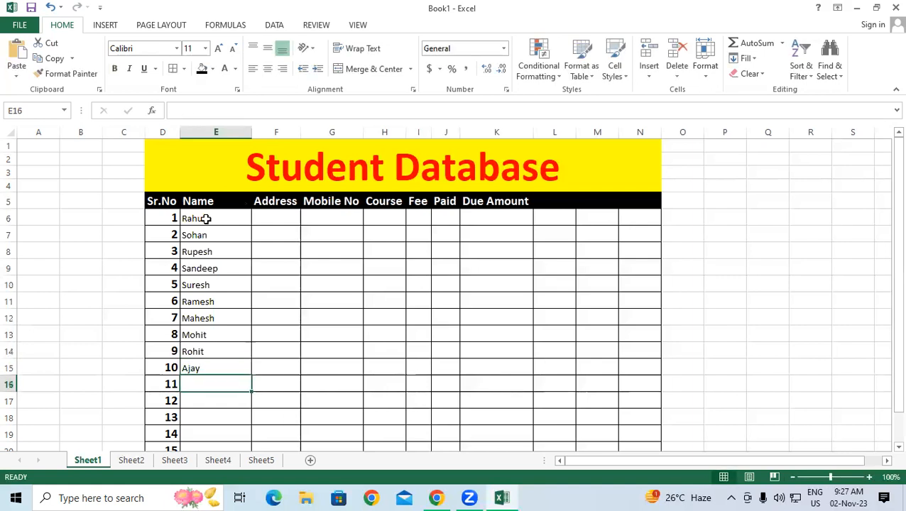
left_click_drag(204, 219, 214, 366)
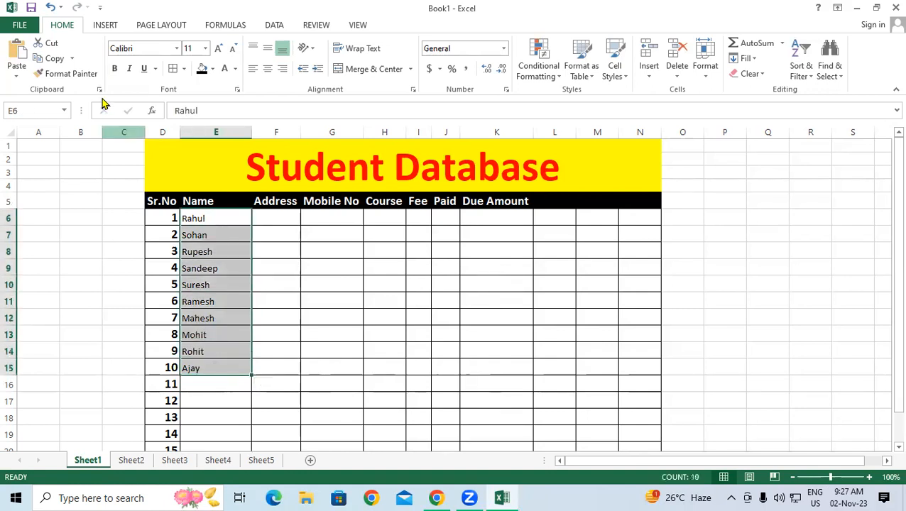
Step: Make the names in E6:E15 bold and increase their font size by two steps
left_click(112, 69)
left_click(218, 52)
left_click(217, 52)
left_click(299, 249)
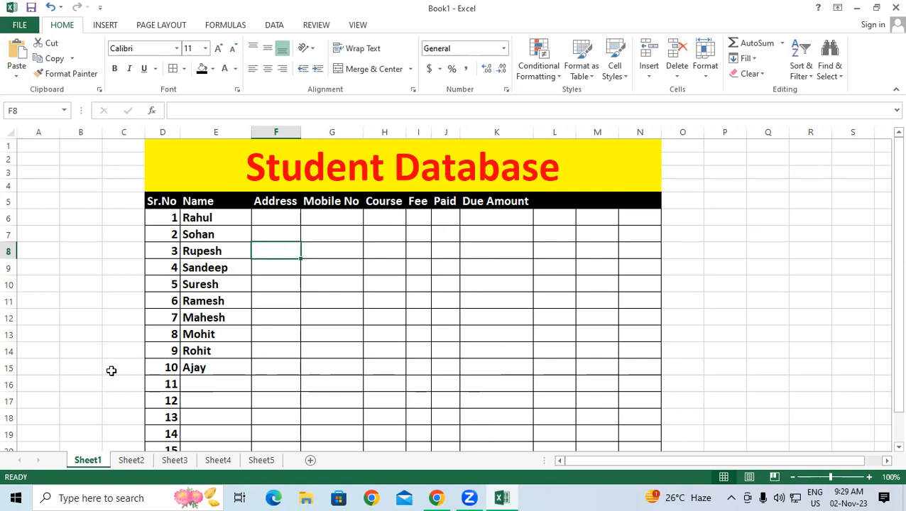
left_click(295, 220)
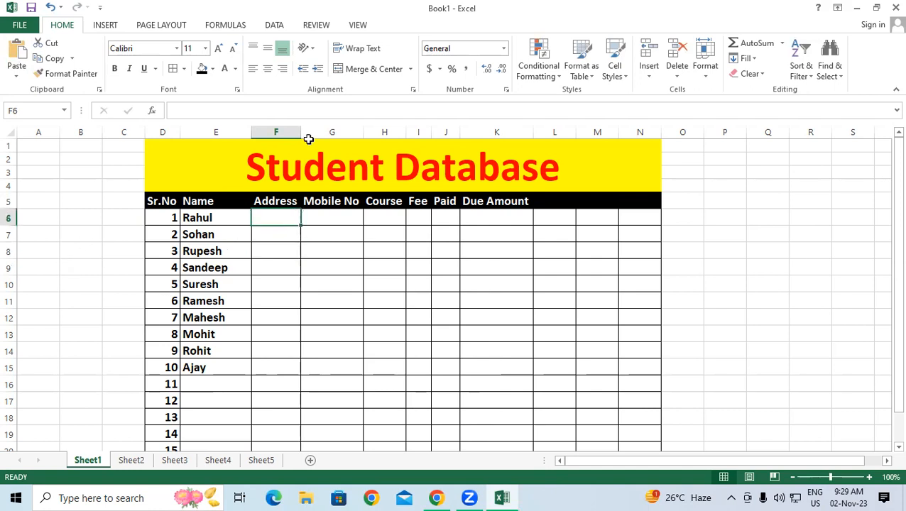
Step: Widen the Address column and enter Padrauna, Ramkola, Kasia and Rampur in F6:F9
left_click_drag(304, 132, 314, 142)
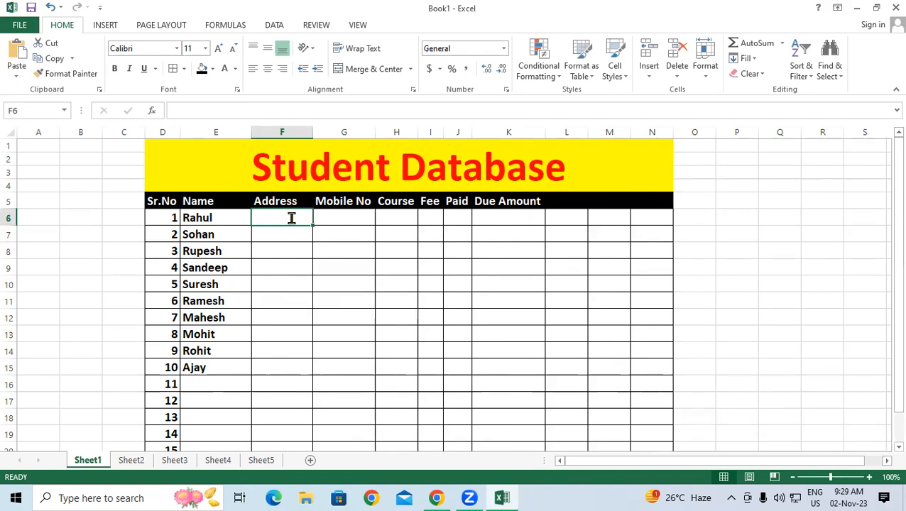
type("Padrauna")
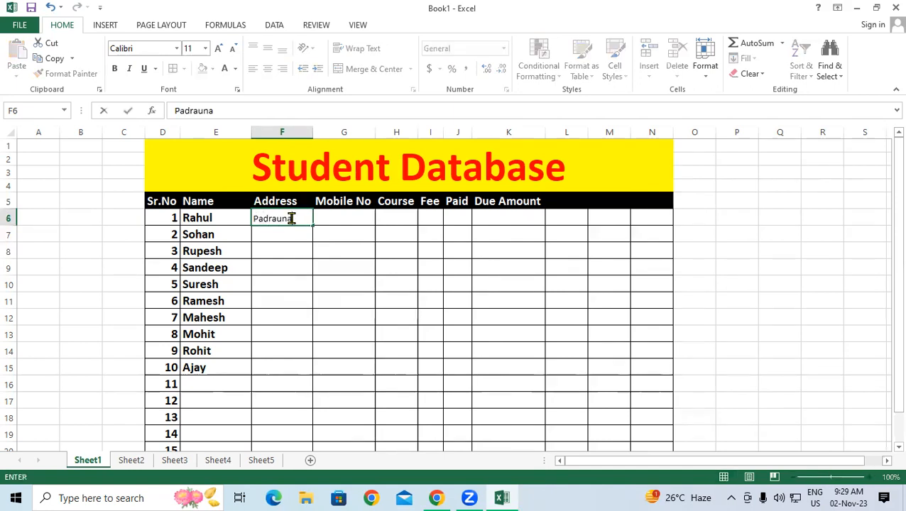
key("Return")
type("Ramkola")
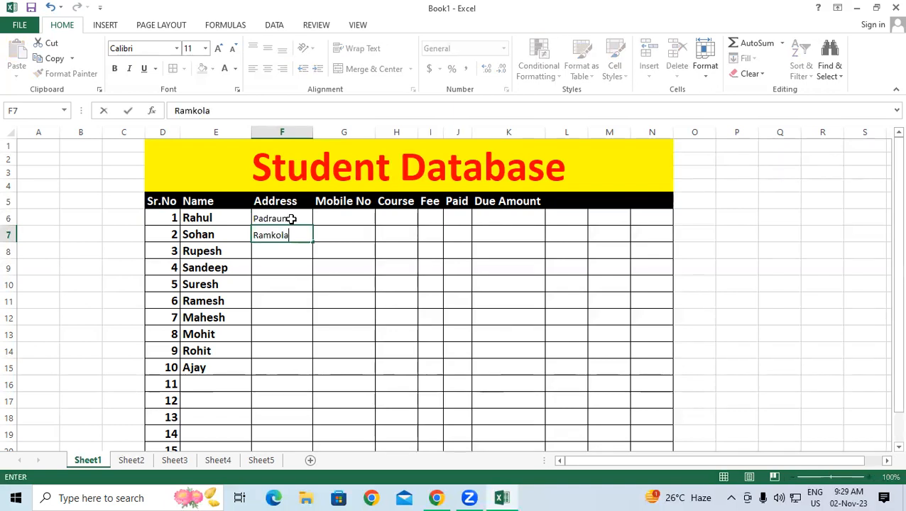
key("Return")
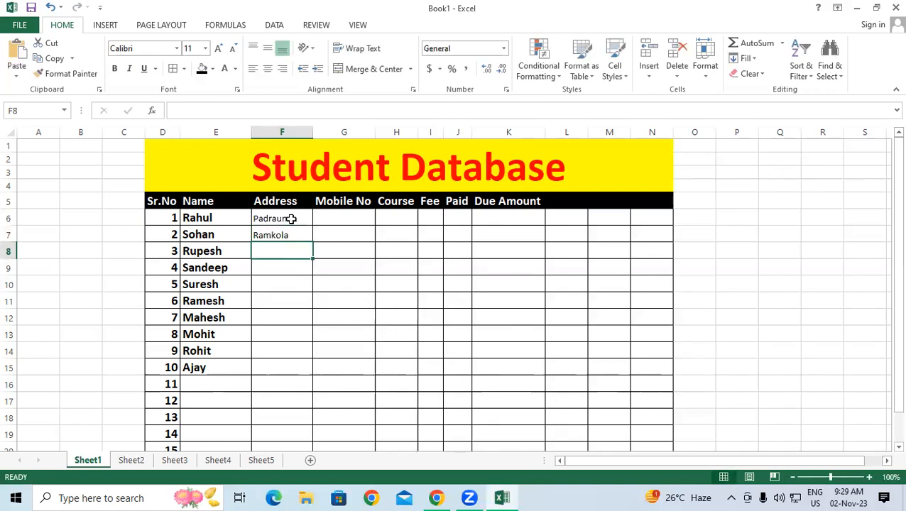
type("Kasia")
key("Return")
type("Rampur")
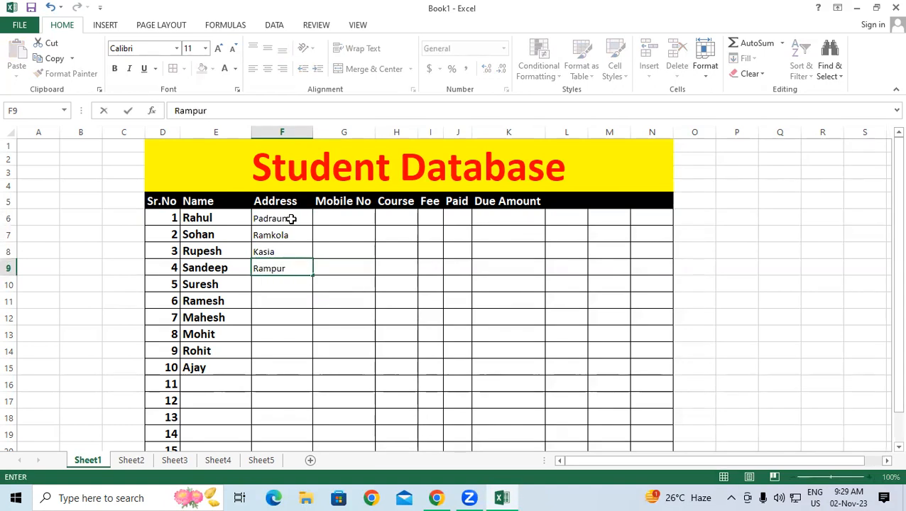
key("Return")
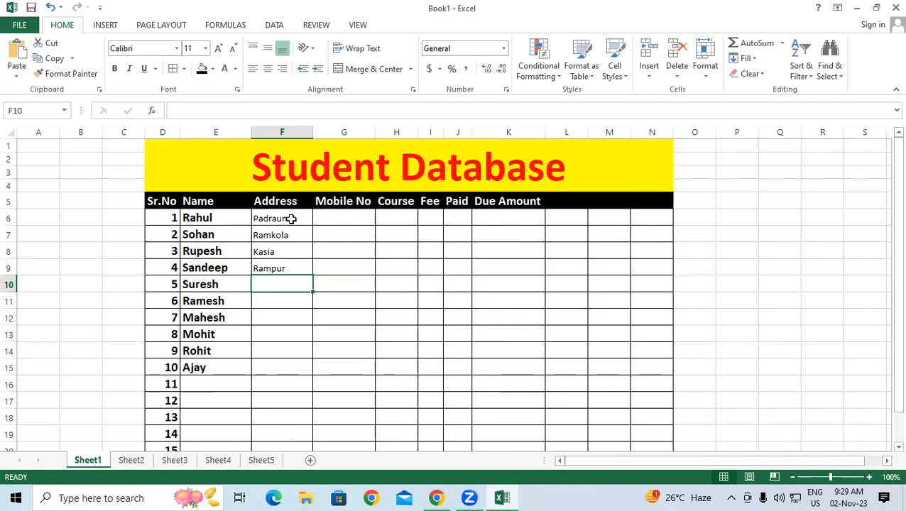
Step: Fill F10:F12 with Padrauna, Rampur and Kasia using AutoComplete suggestions
type("Padrauna")
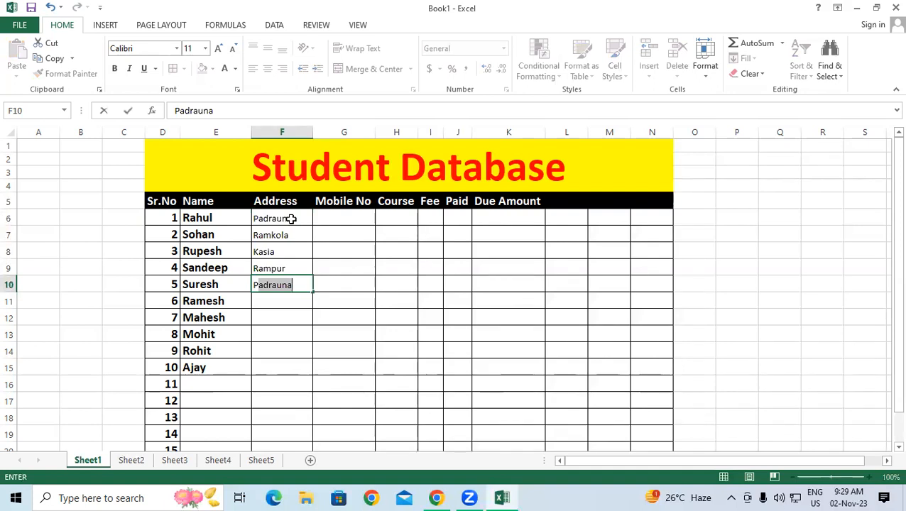
key("Return")
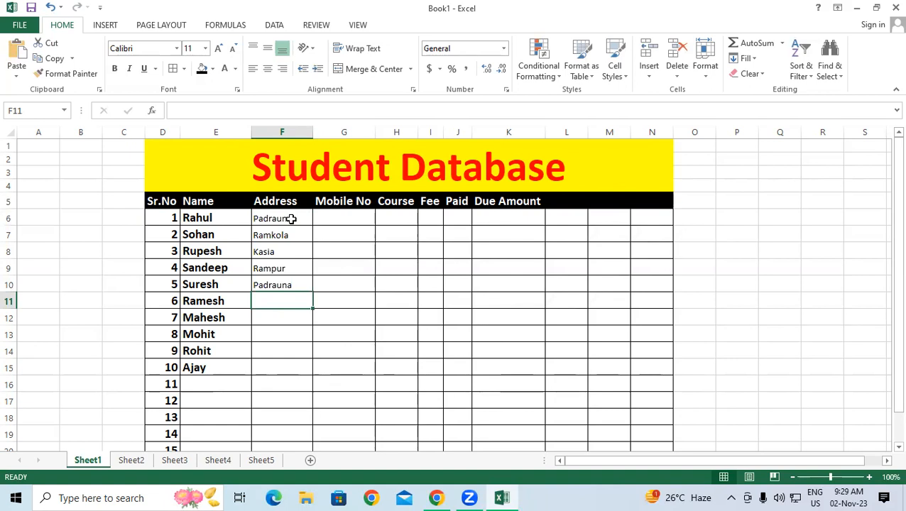
type("Rampu")
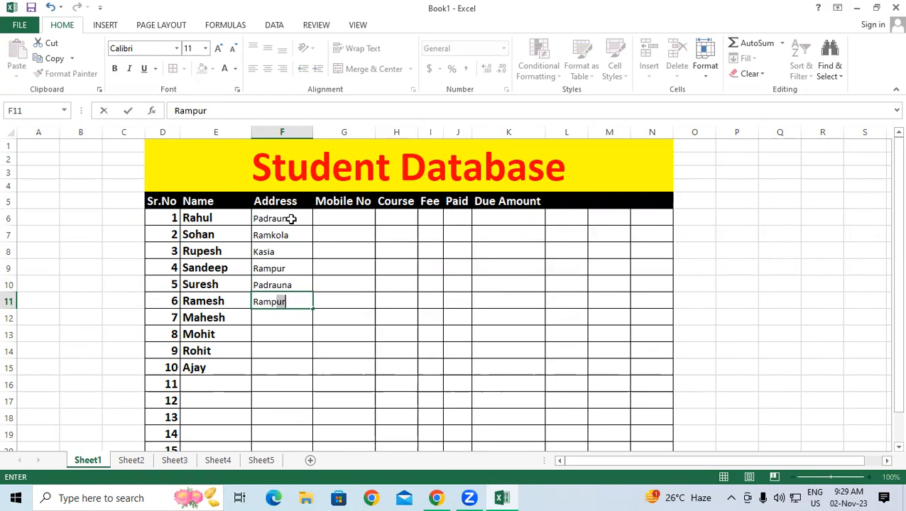
key("Return")
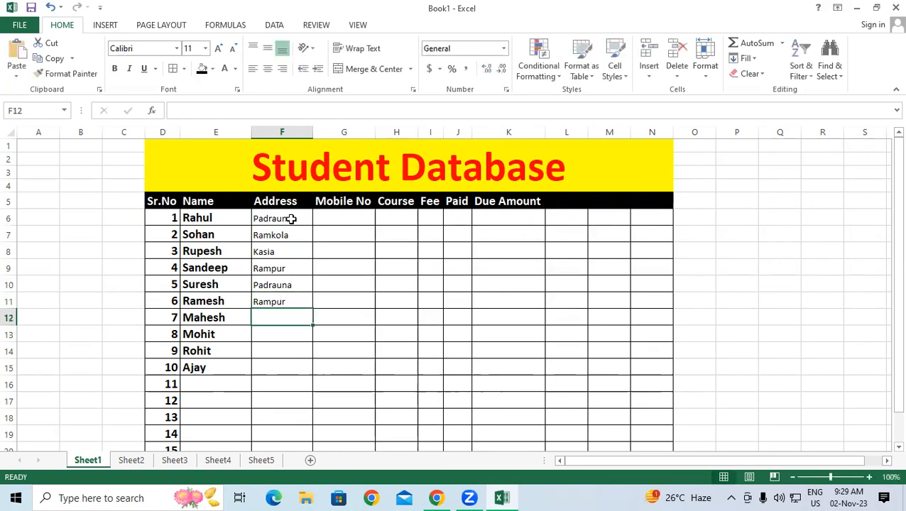
type("Kasia")
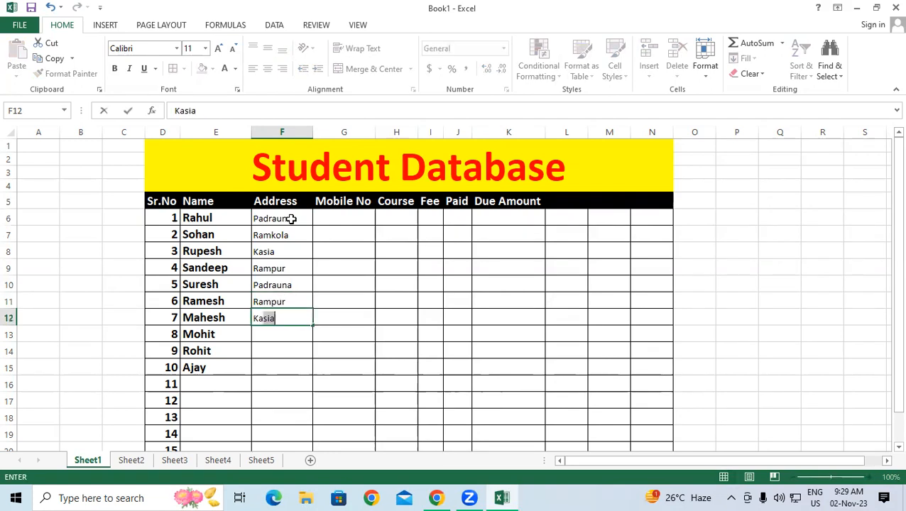
key("Return")
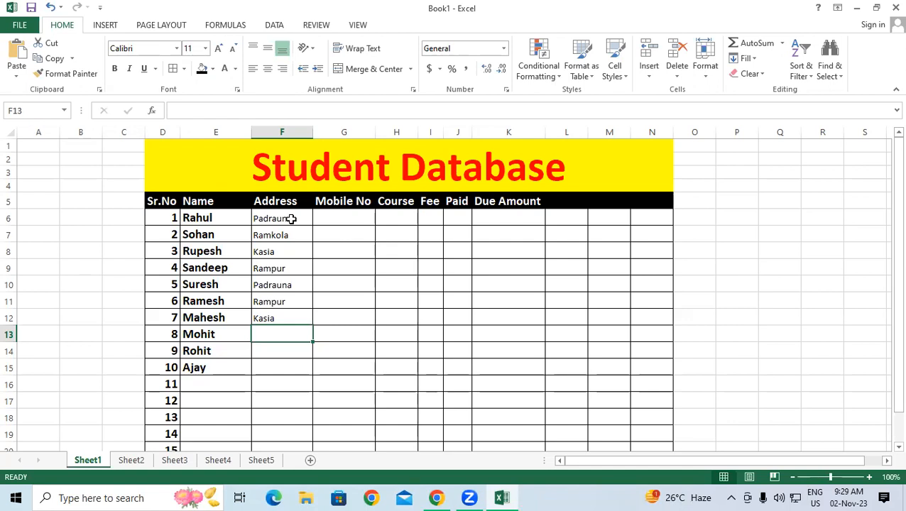
Step: Correct F13 to Kasia, then enter Padrauna and Ramkola in F14:F15
type("K")
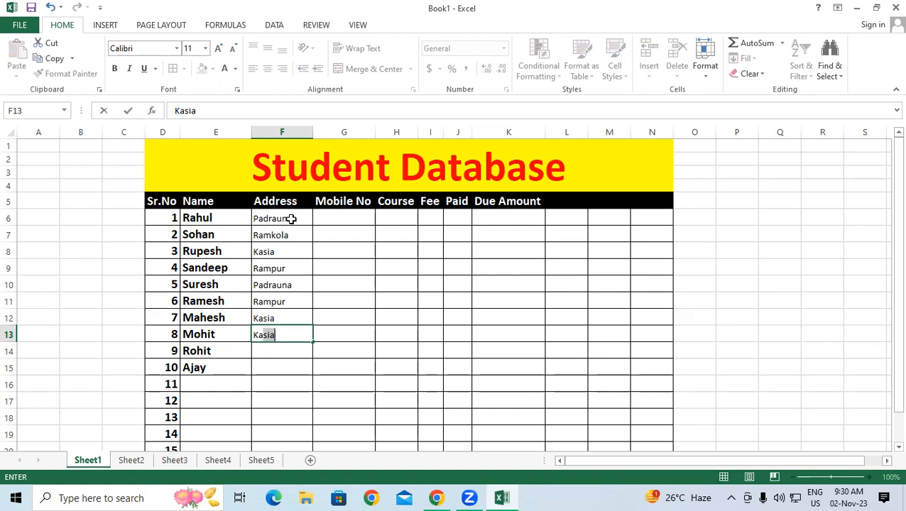
type("ashshihid")
key("ctrl+Return")
key("Down")
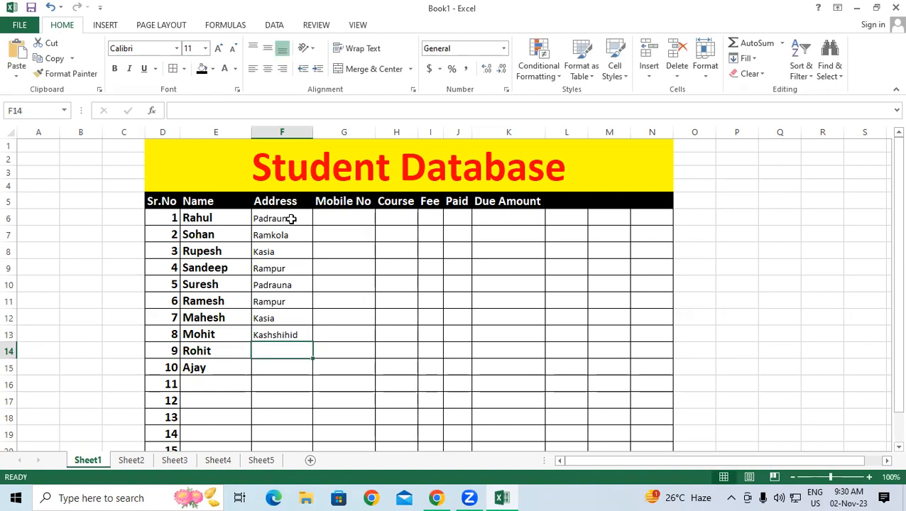
key("Up")
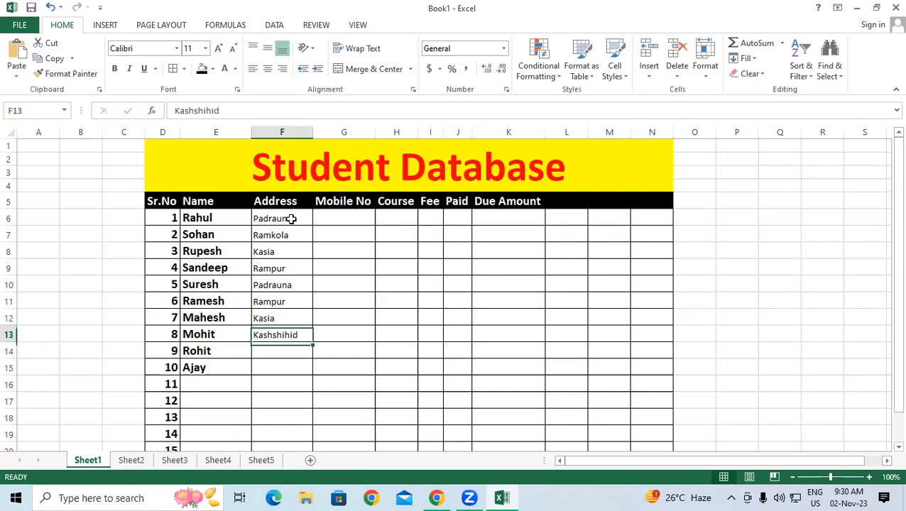
type("K")
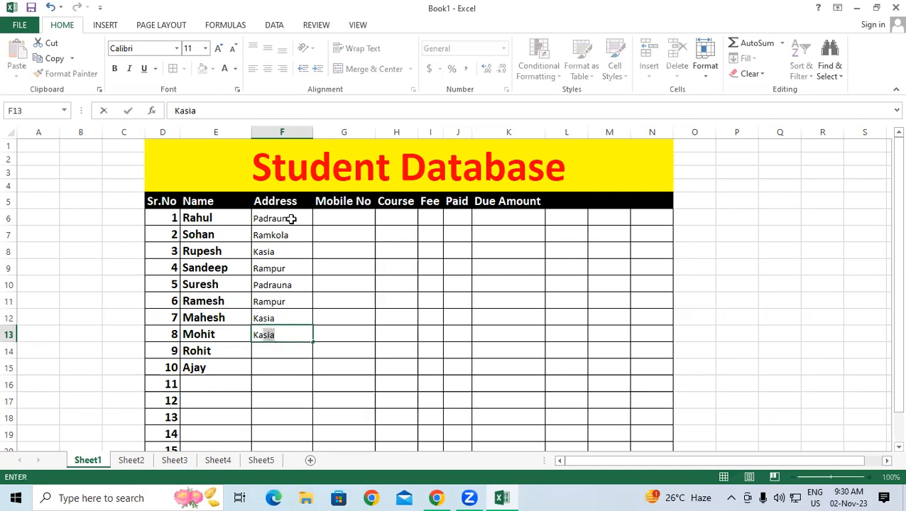
key("Return")
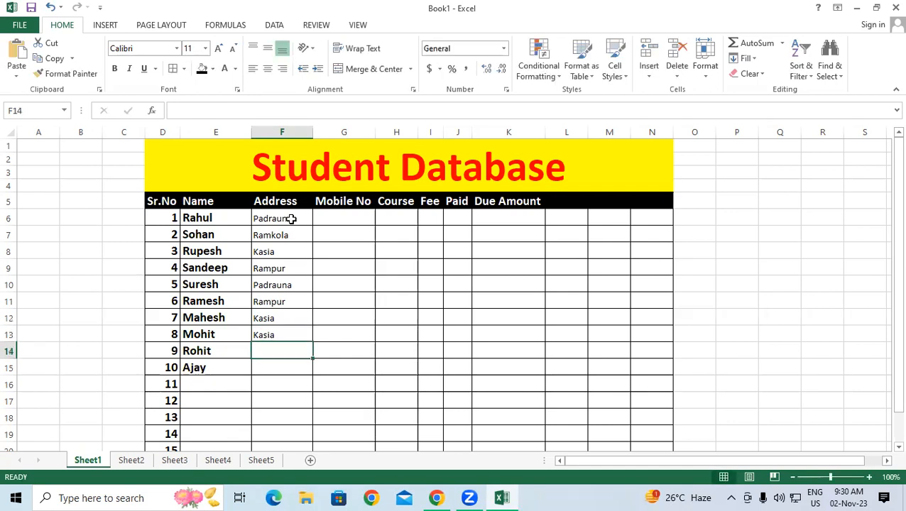
type("padrauna")
key("Return")
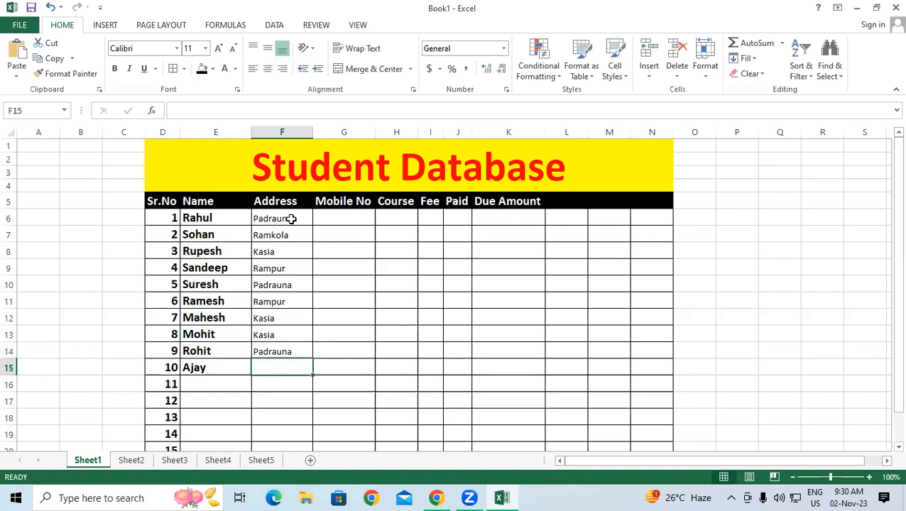
type("ram")
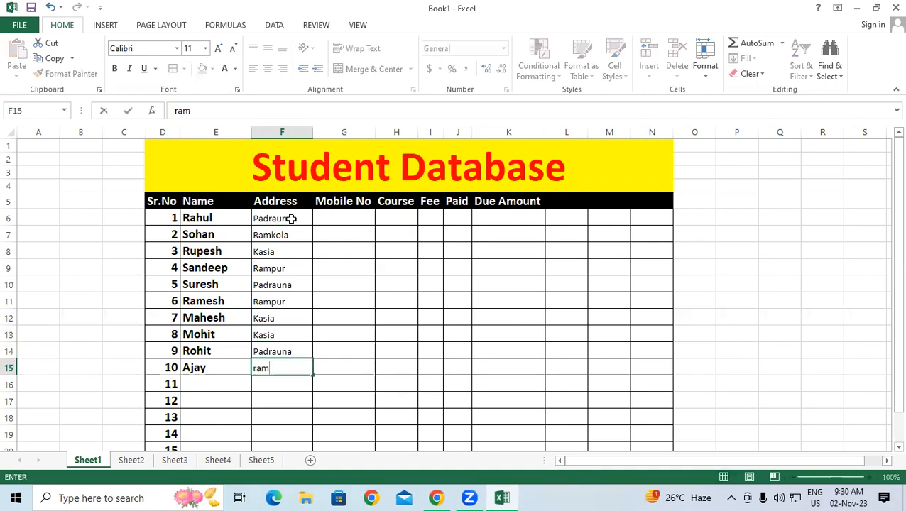
type("k")
key("Return")
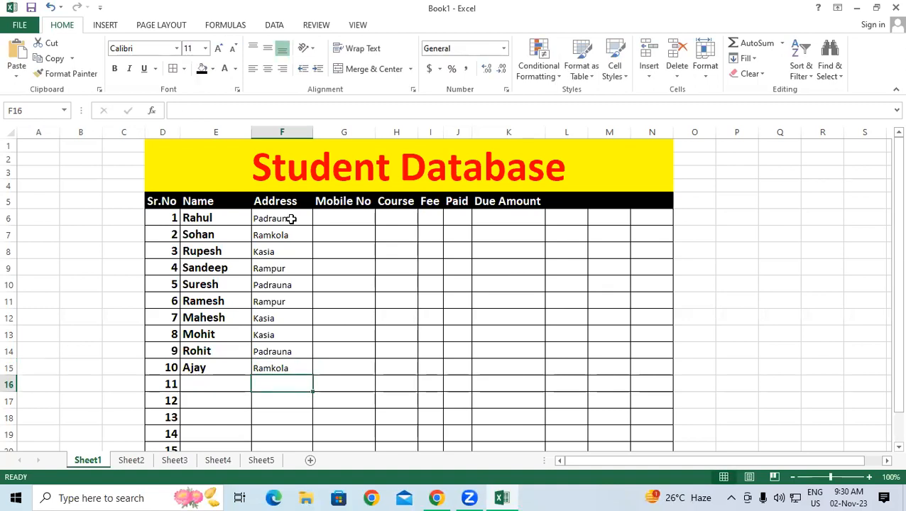
left_click(71, 214)
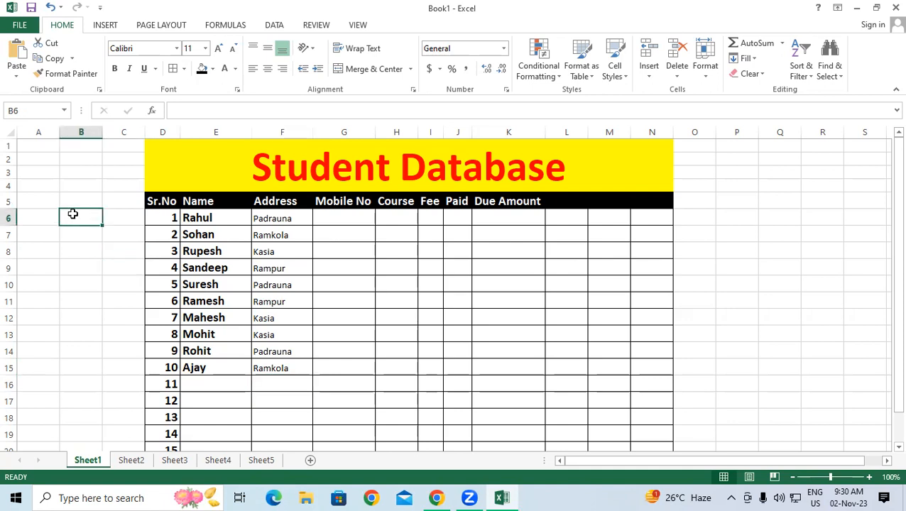
type("Pad")
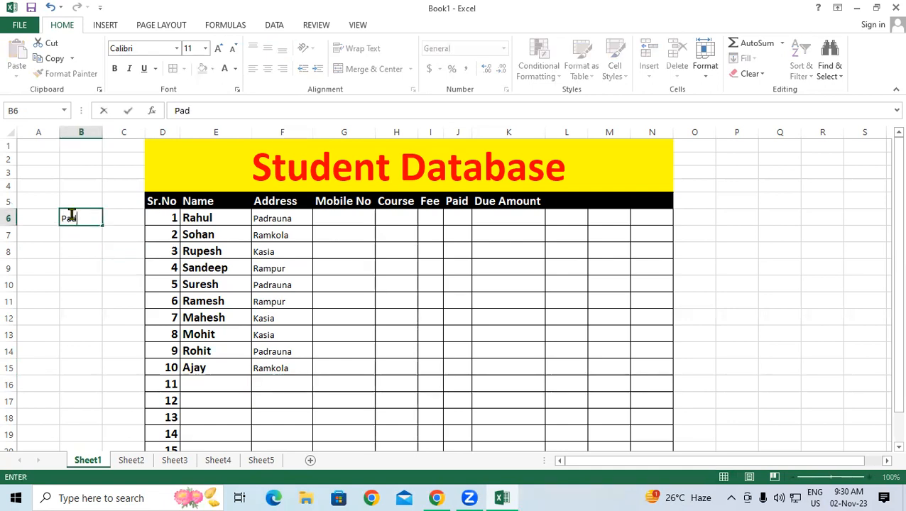
type("rau")
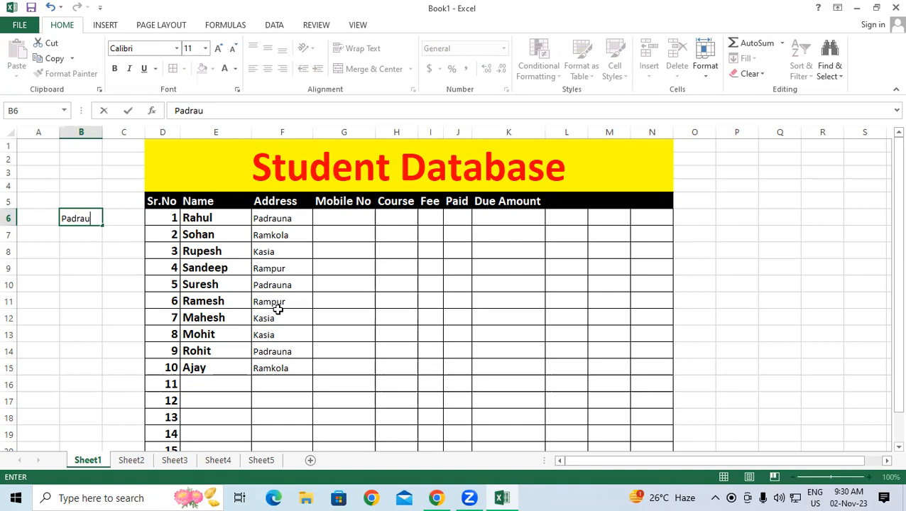
left_click_drag(84, 298, 83, 284)
left_click(87, 220)
key("Delete")
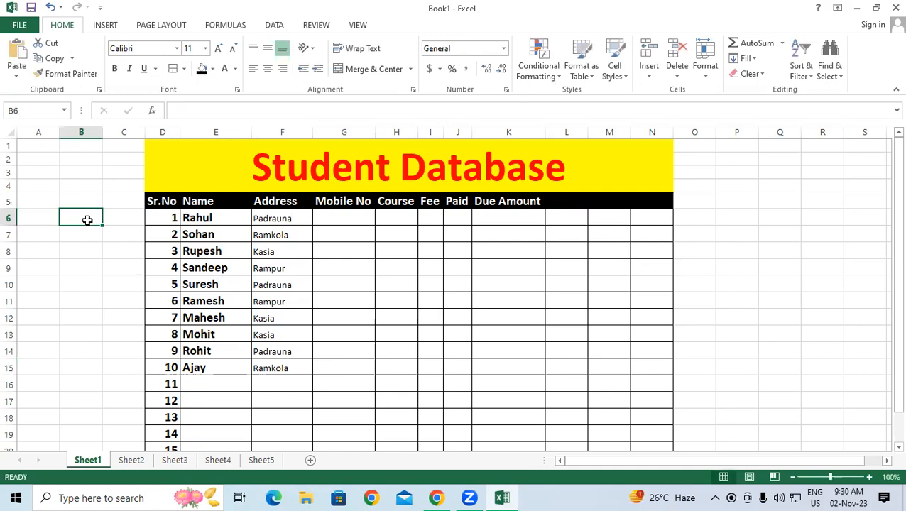
Step: Bold F6:F15, then Format Painter E6's bold, larger style onto the Address cells
left_click_drag(272, 220, 280, 368)
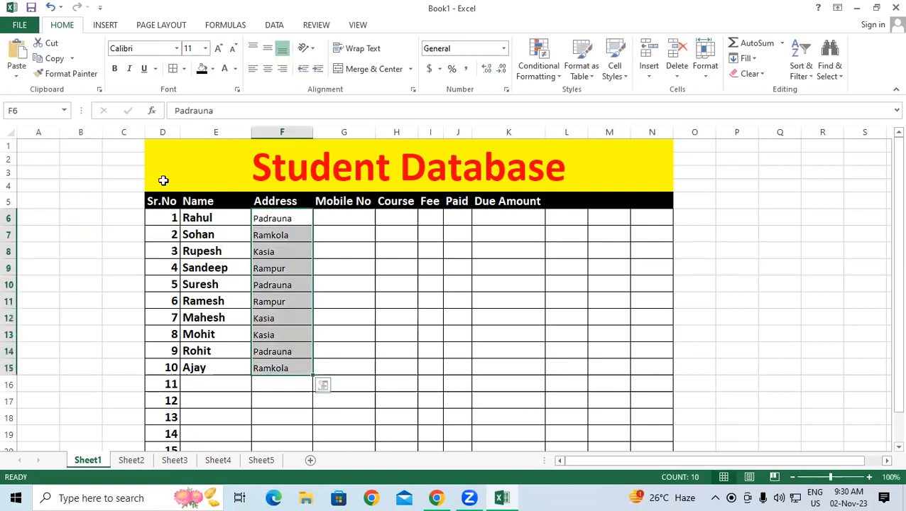
left_click(116, 69)
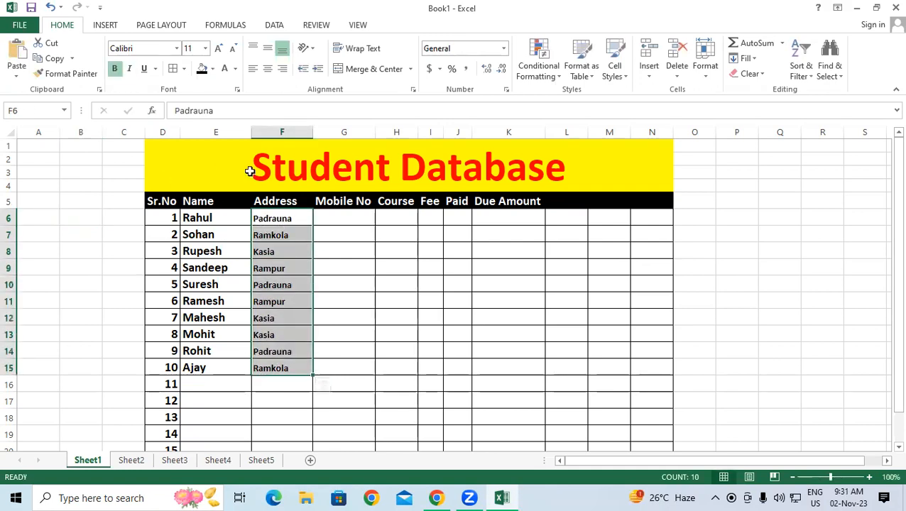
left_click(394, 249)
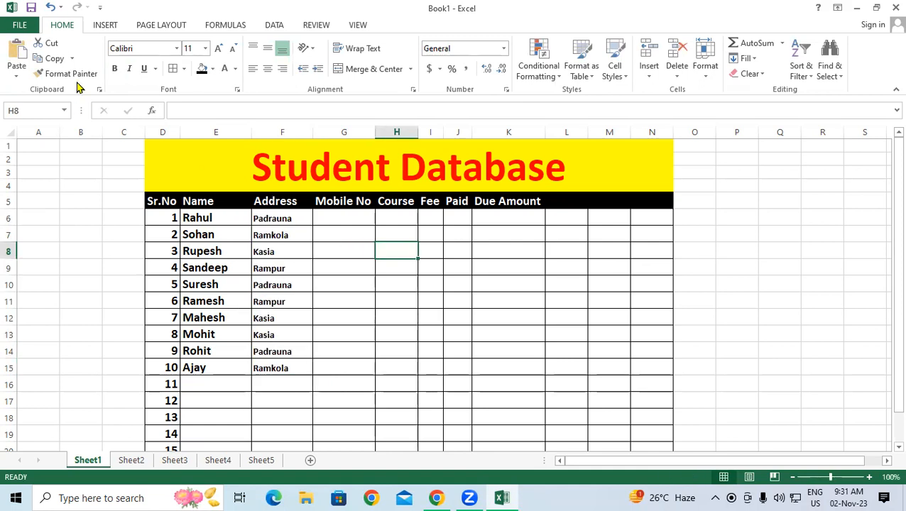
left_click(231, 219)
left_click(66, 74)
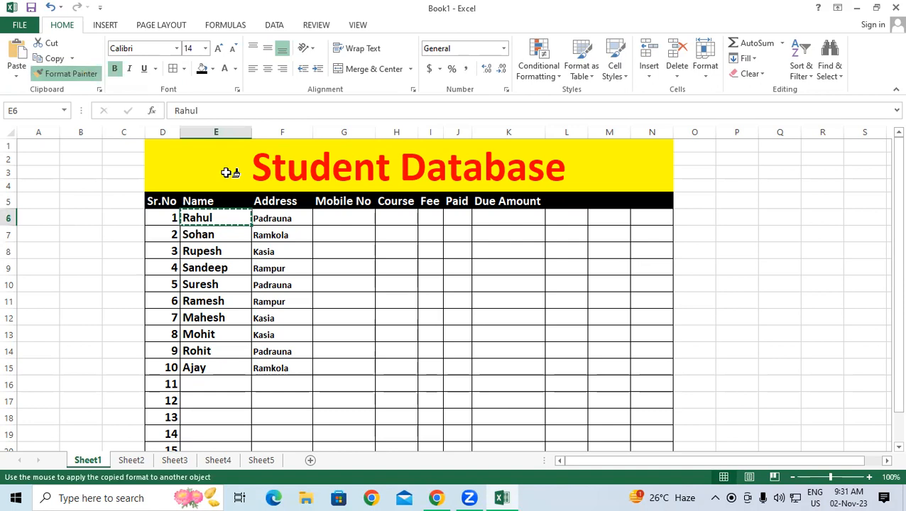
left_click_drag(283, 216, 295, 366)
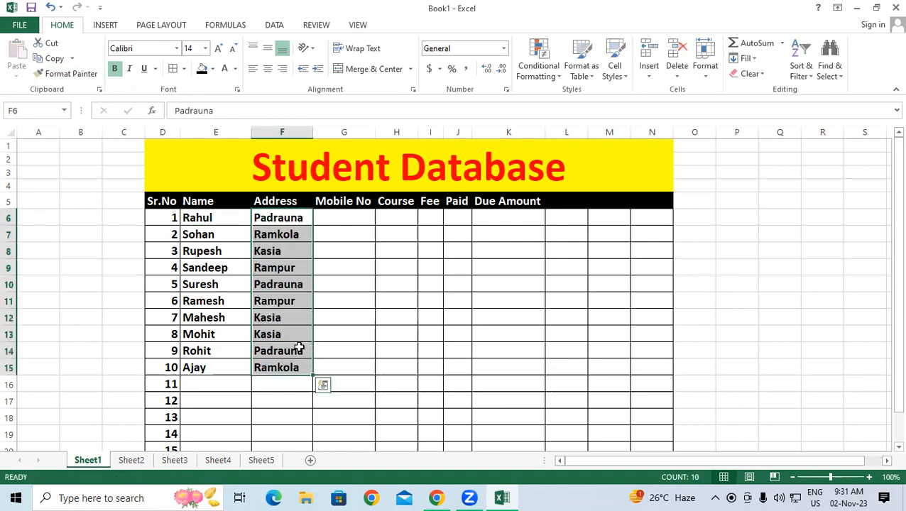
left_click(341, 219)
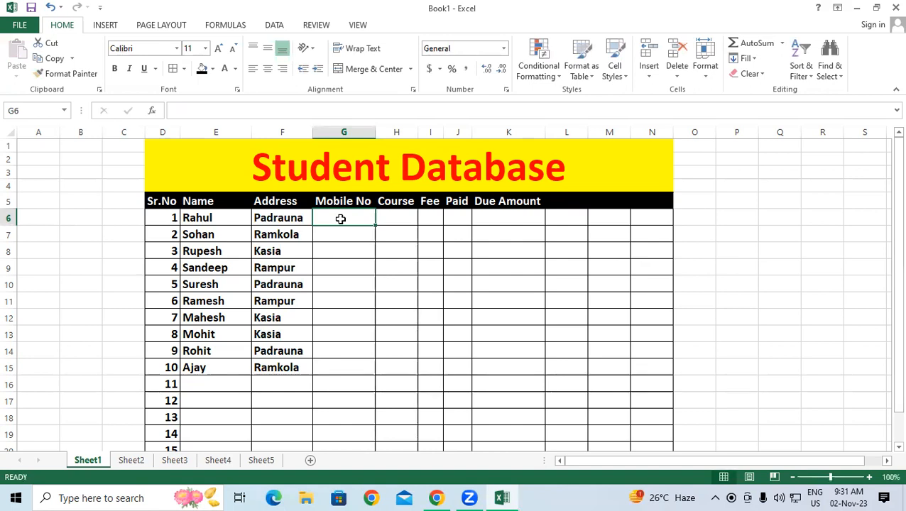
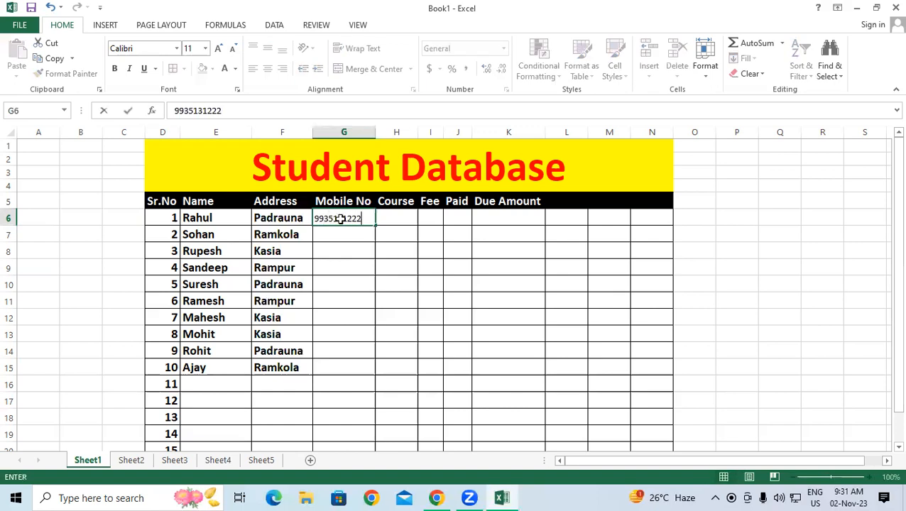
Step: Enter the mobile number in G6, copy it down to G15, and make it bold and larger
key("Return")
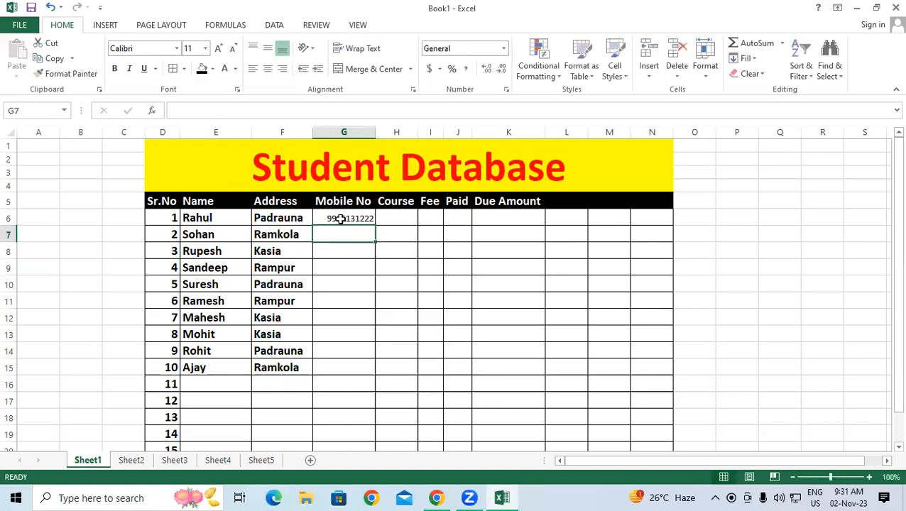
left_click(341, 219)
left_click_drag(376, 226, 396, 375)
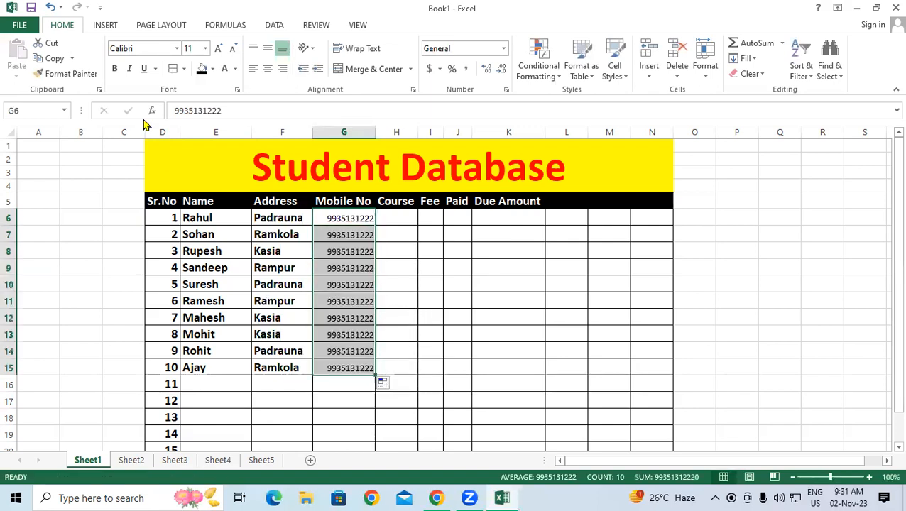
left_click(114, 69)
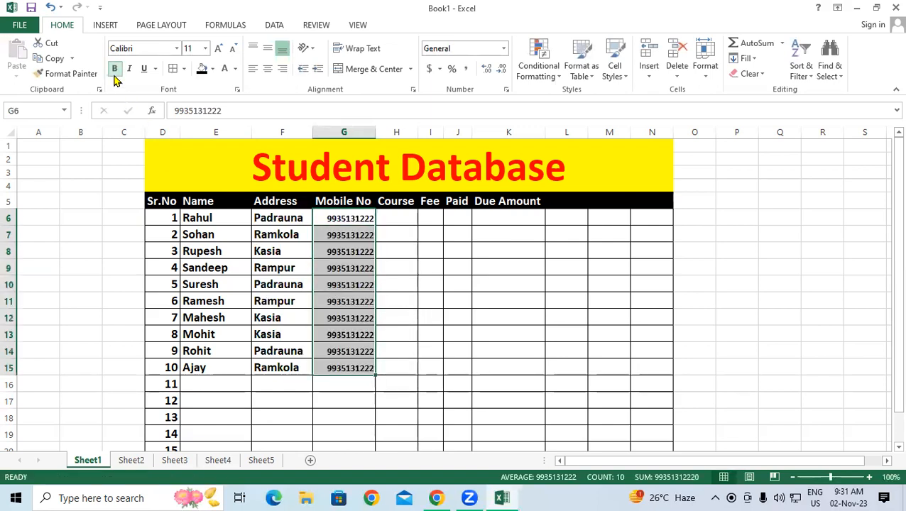
left_click(219, 48)
left_click(403, 235)
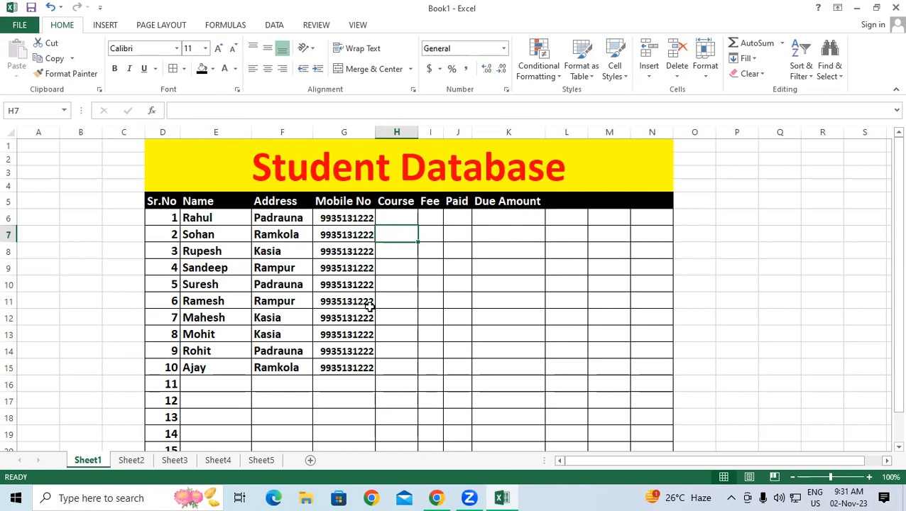
Step: Enter courses DCA, DFA, DFA and ADFA in H6:H9, fixing an initial typo
left_click(400, 218)
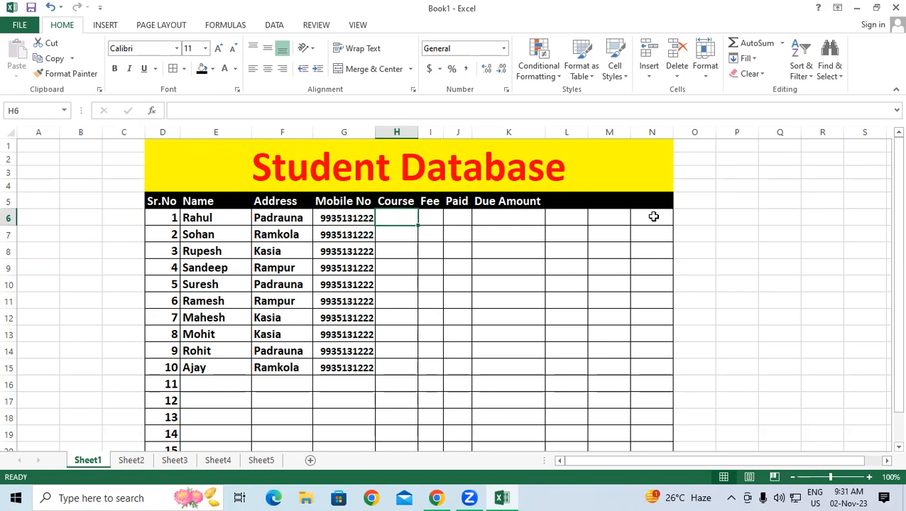
type("DCAS")
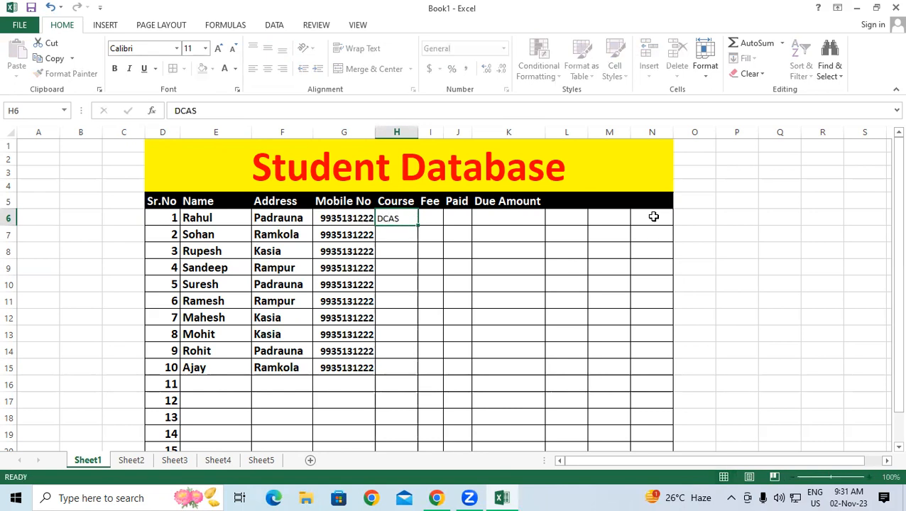
key("Return")
type("DF")
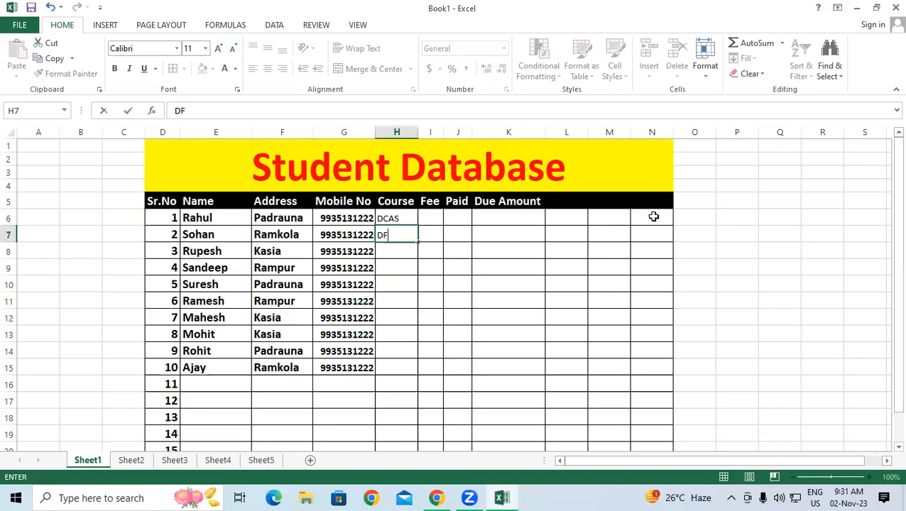
key("Up")
key("Up")
key("Down")
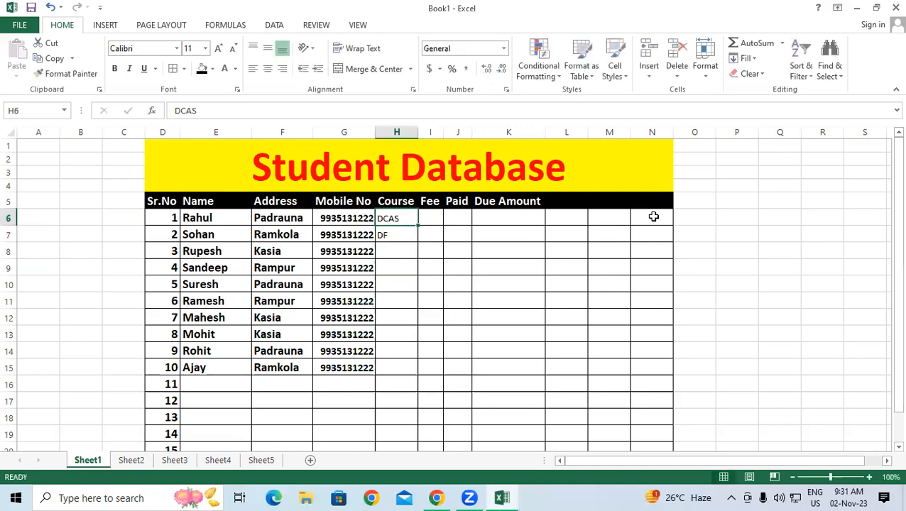
type("DCA")
key("Return")
type("DFA")
key("Return")
type("DF")
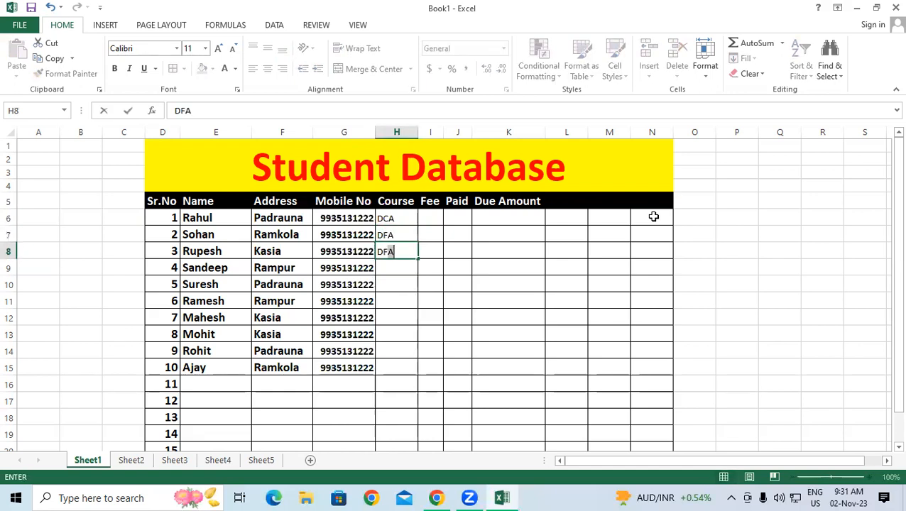
type("A")
key("Return")
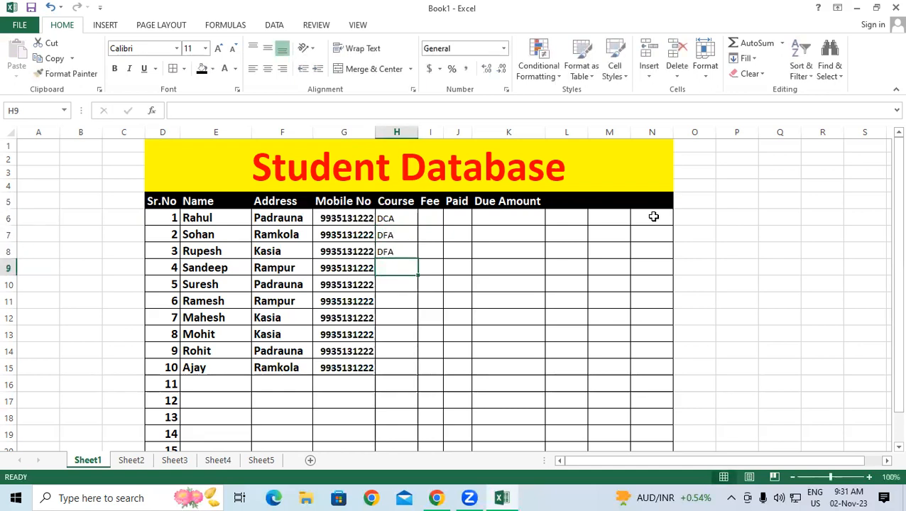
type("ADFA")
key("Return")
Step: Enter ADCA, DTP, OM, CCC, TALLY and BUSY in H10:H15
type("ADCA")
key("Return")
type("DTP")
key("Return")
type("OM")
key("Return")
type("CCC")
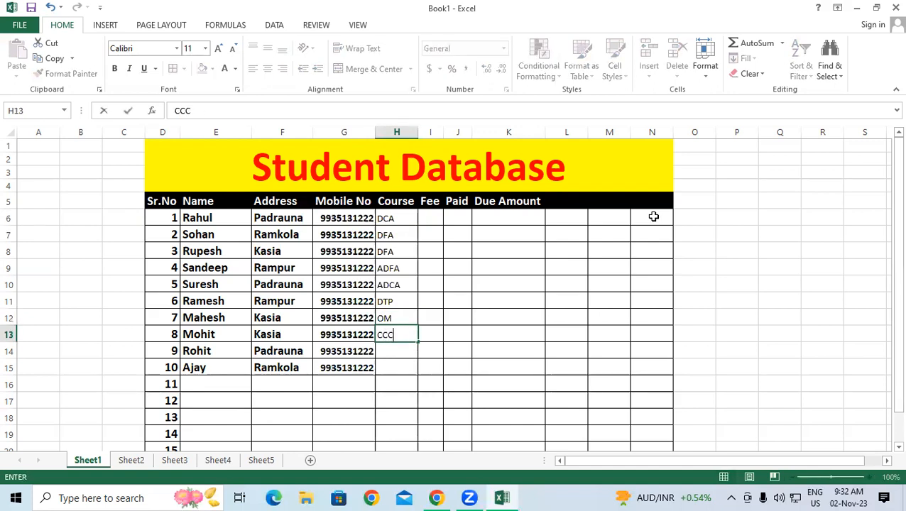
key("Return")
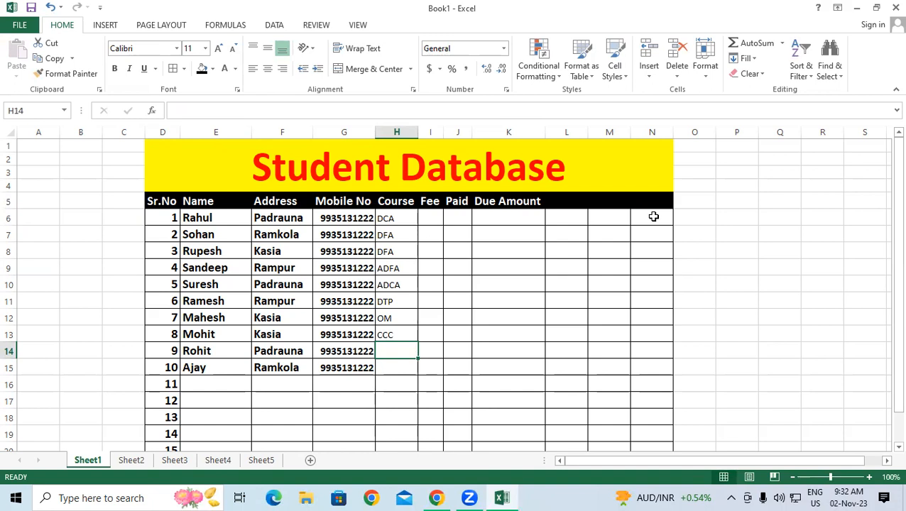
type("TALLY")
key("Return")
type("BUSY")
key("Return")
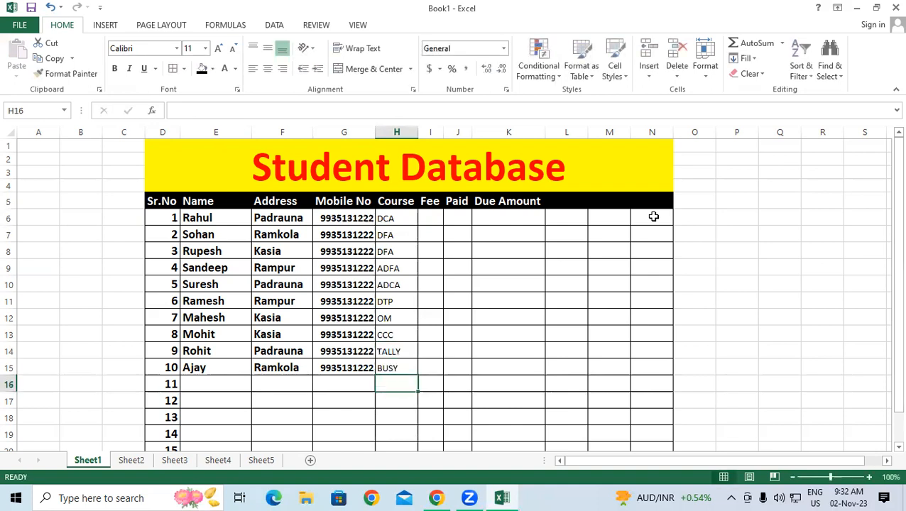
Step: Copy the Padrauna cell's formatting onto the Course cells H6:H15 with Format Painter
left_click(399, 221)
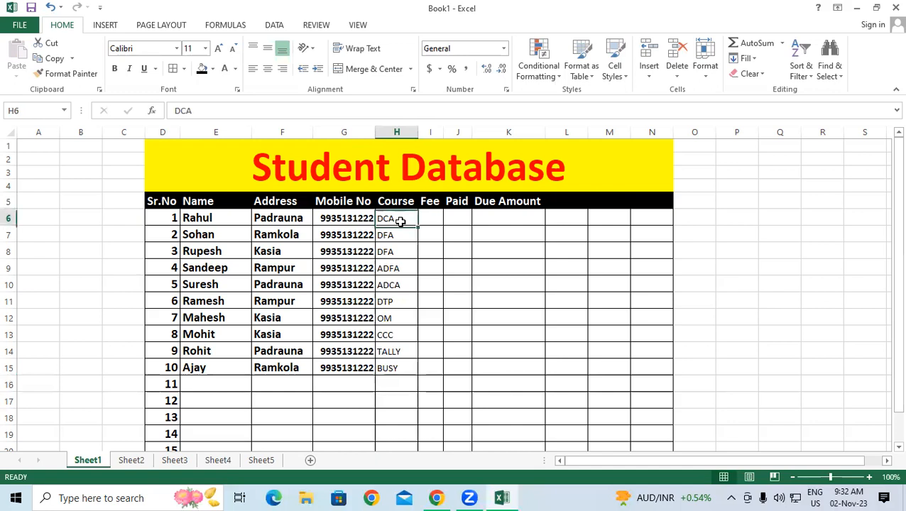
left_click(279, 218)
left_click(66, 73)
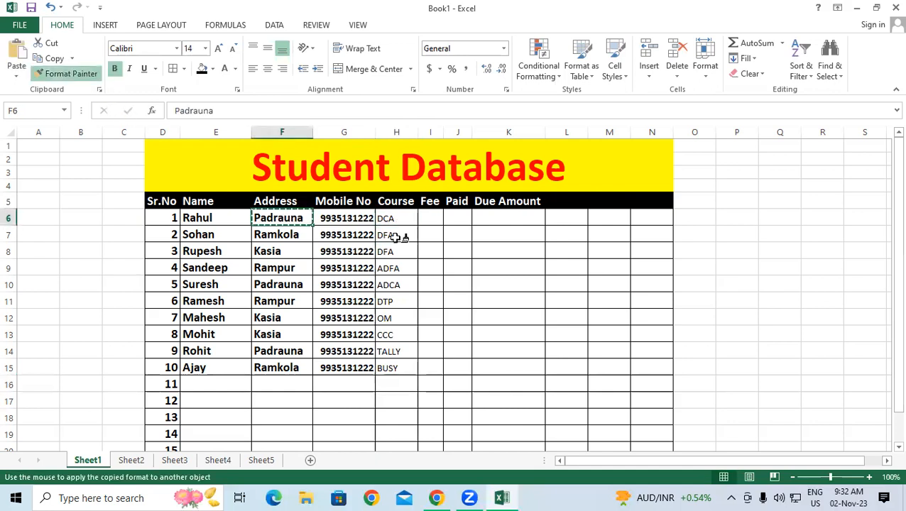
left_click_drag(395, 219, 400, 368)
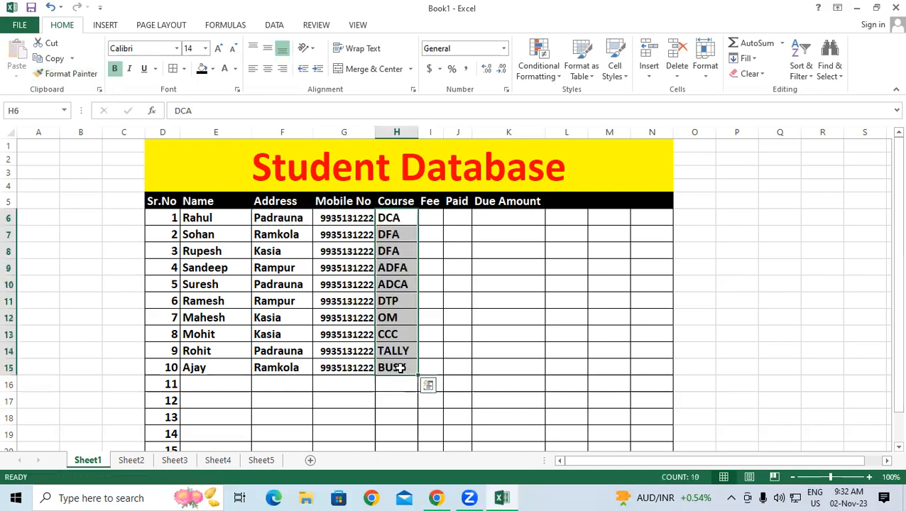
left_click(425, 216)
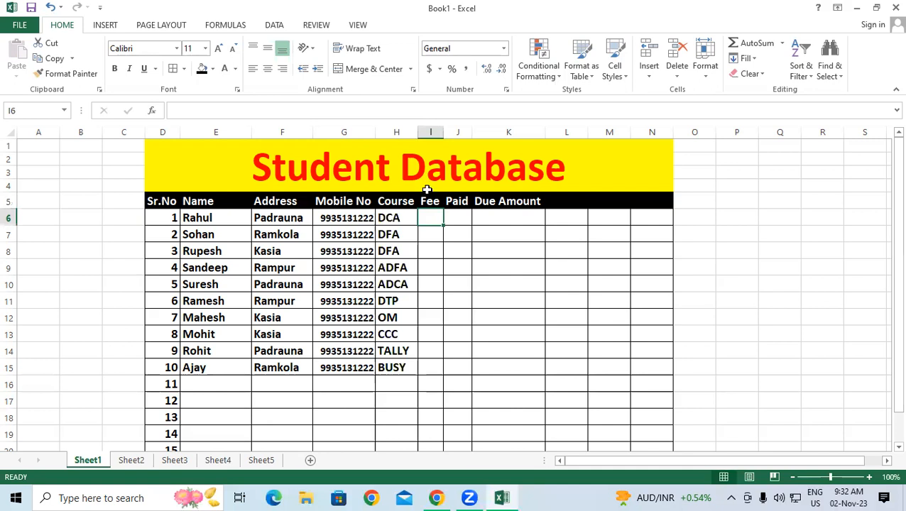
Step: Widen column I and enter fees 13500, 9000, 9000 and 15000 in I6:I9
left_click_drag(443, 135, 453, 136)
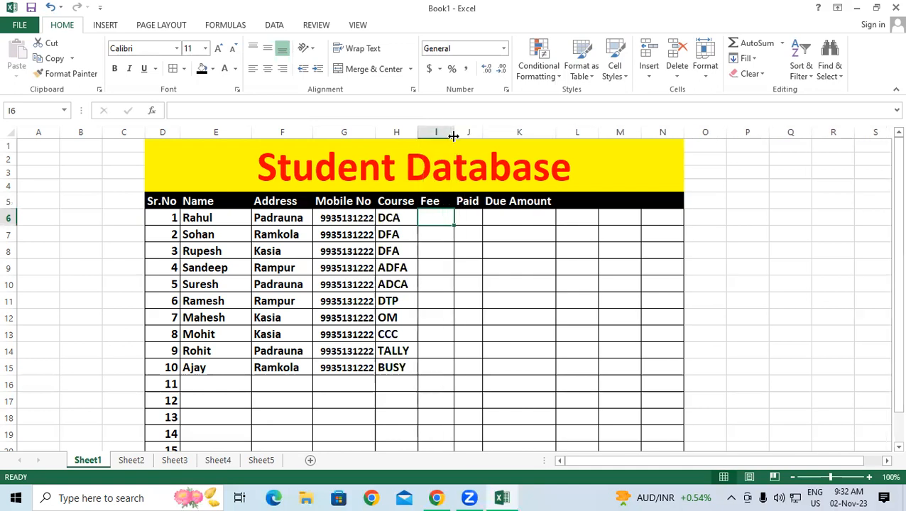
left_click(437, 280)
left_click(438, 223)
type("13500")
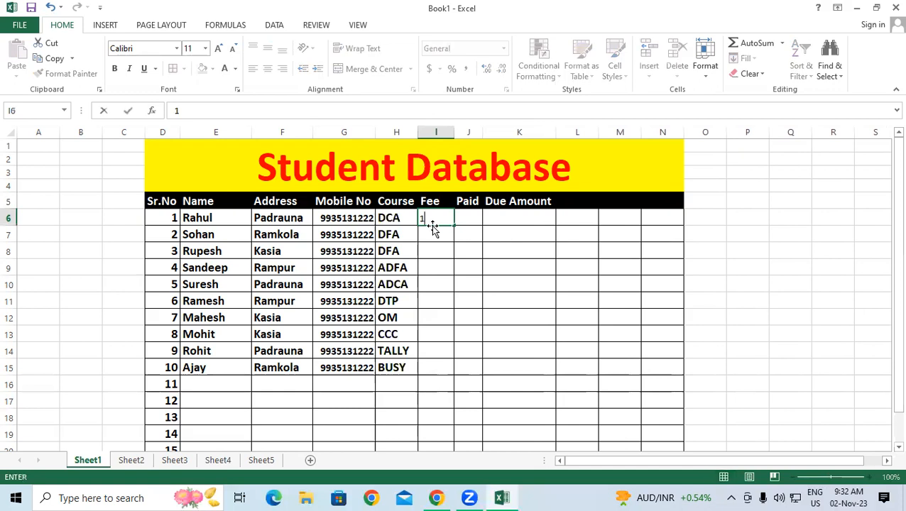
key("Return")
type("900")
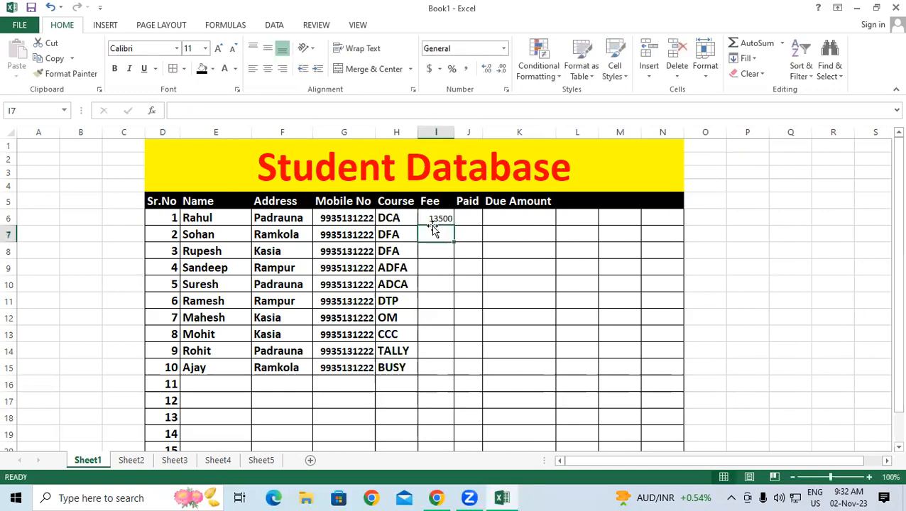
type("0")
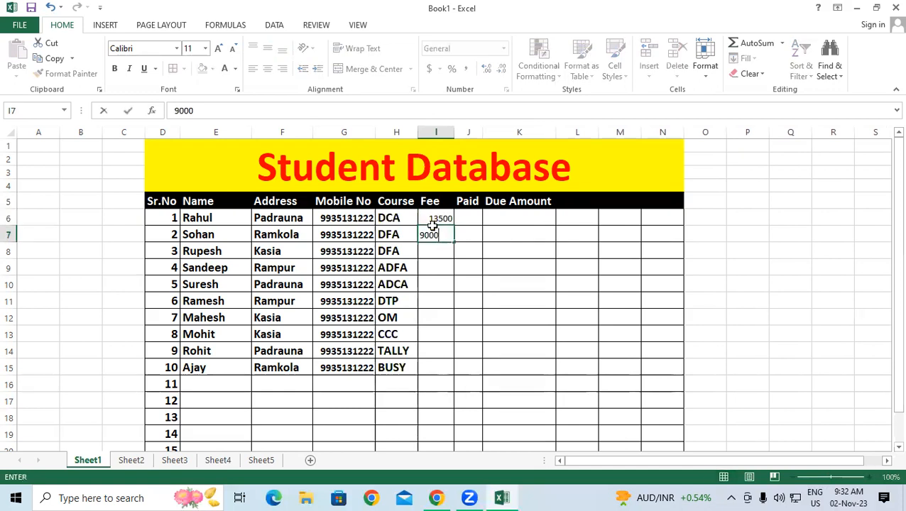
key("Return")
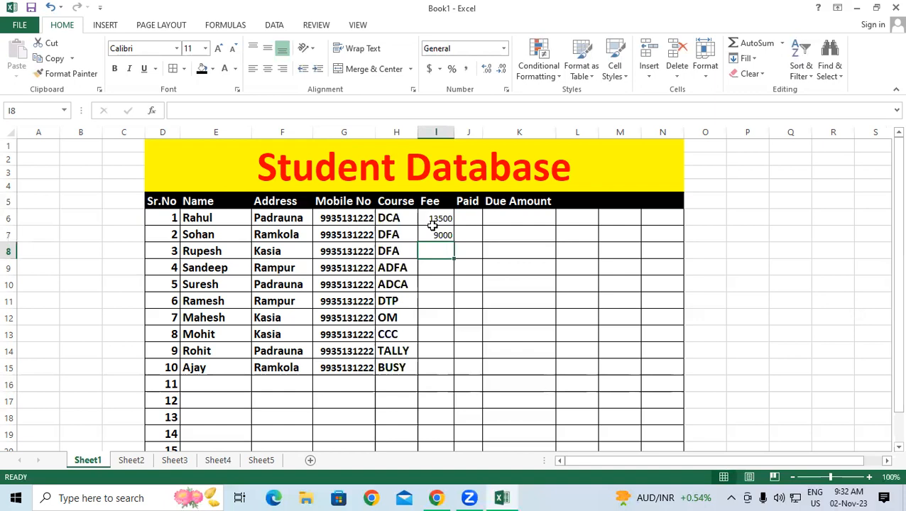
type("9000")
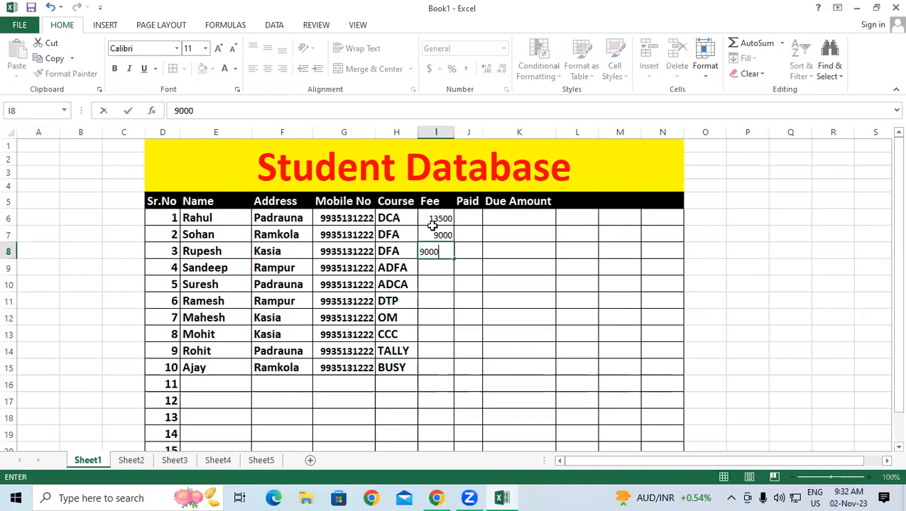
key("Return")
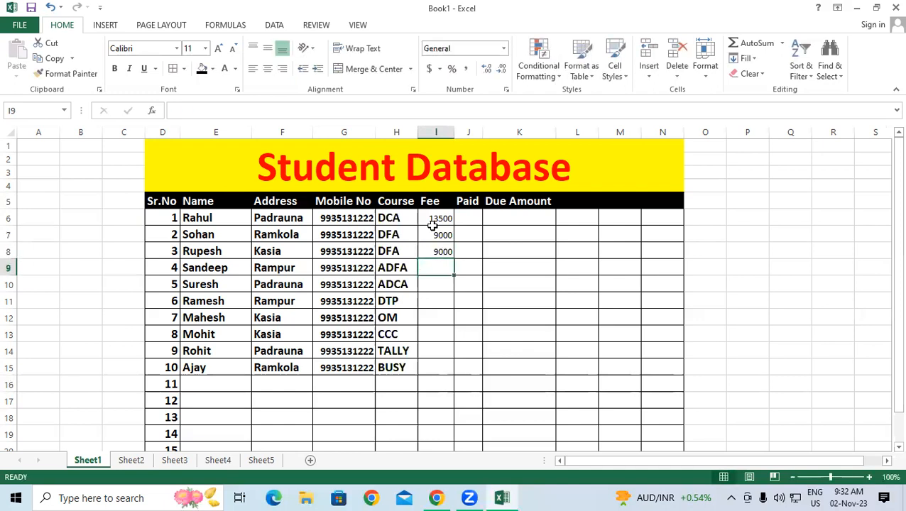
type("15000")
key("Return")
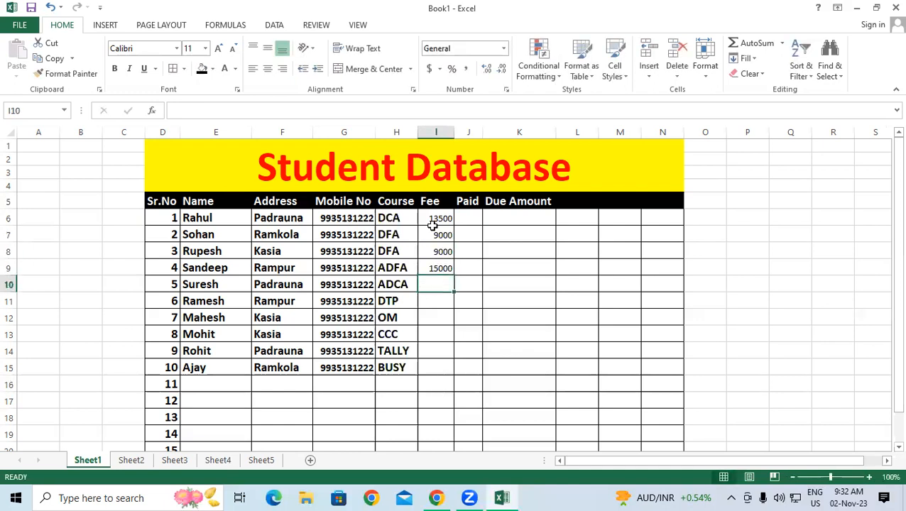
Step: Enter the remaining fees 15000, 5000, 4500, 5000, 6000 and 6000 in I10:I15
type("15000")
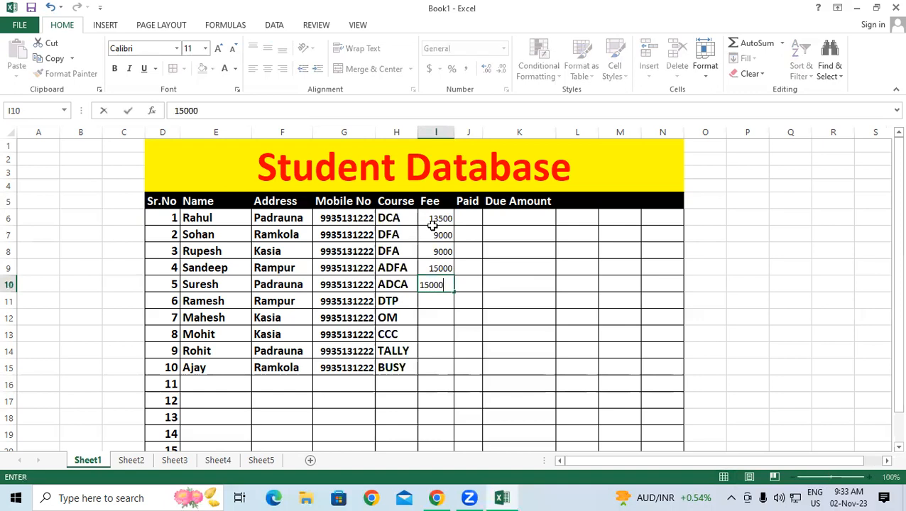
key("Return")
type("5000")
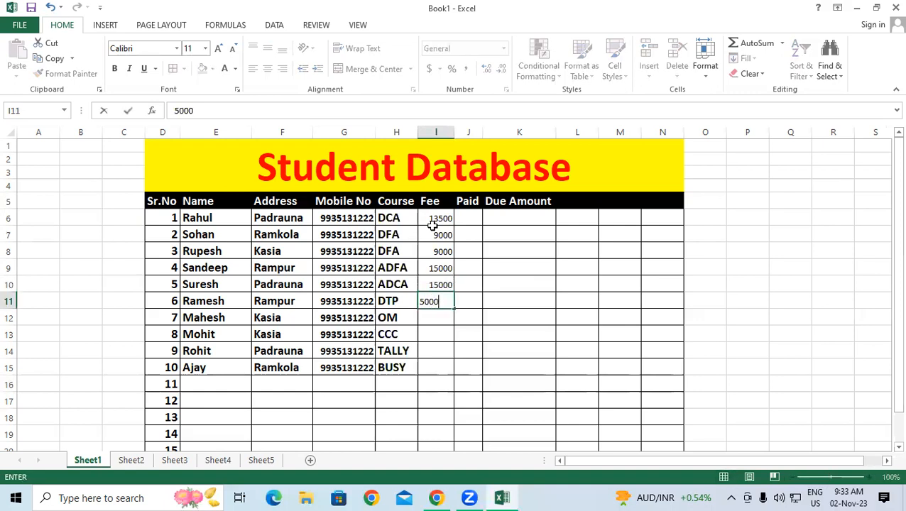
key("Return")
type("4500")
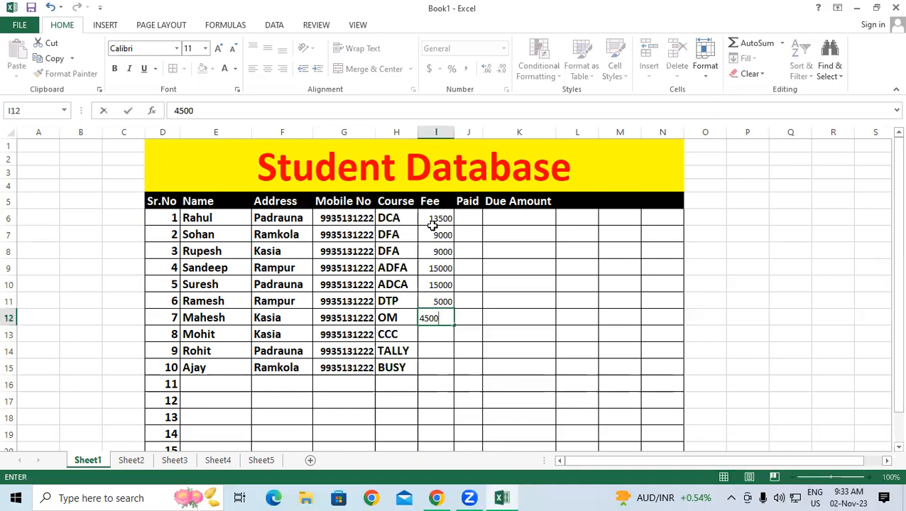
key("Return")
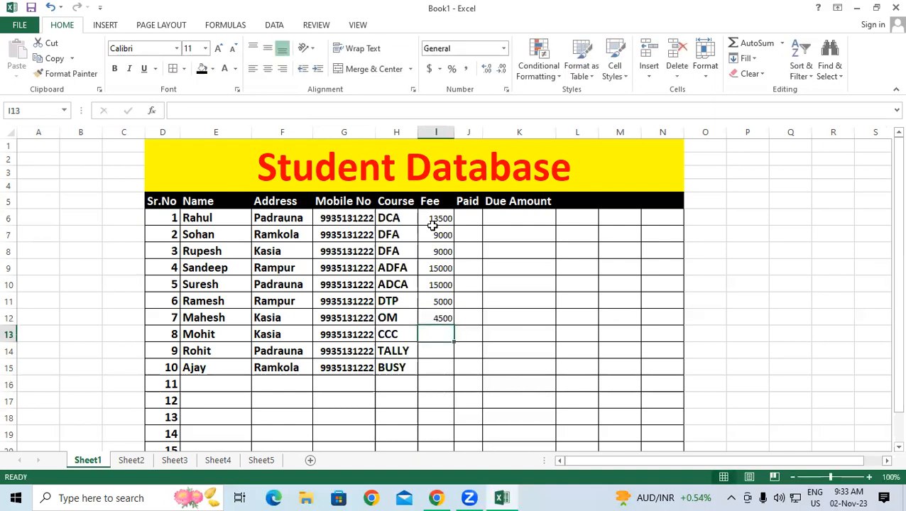
type("5000")
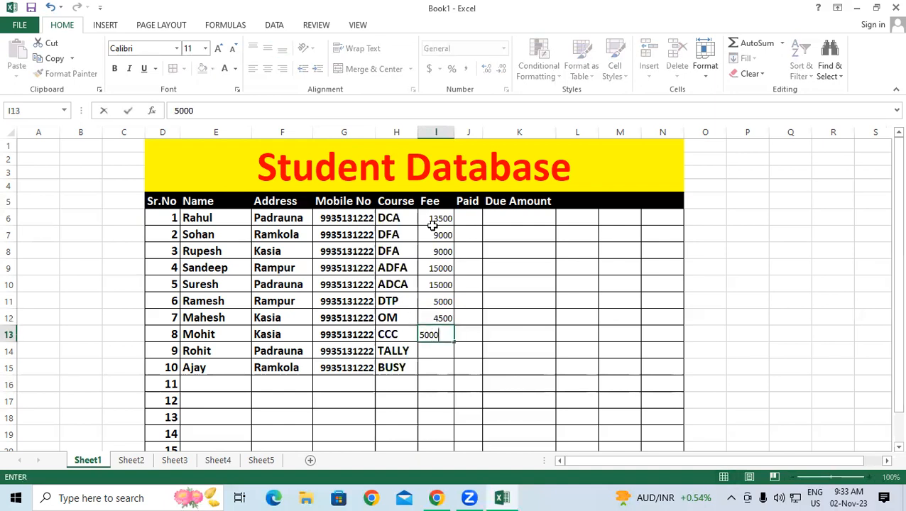
key("Return")
type("6000")
key("Return")
type("6000")
key("Return")
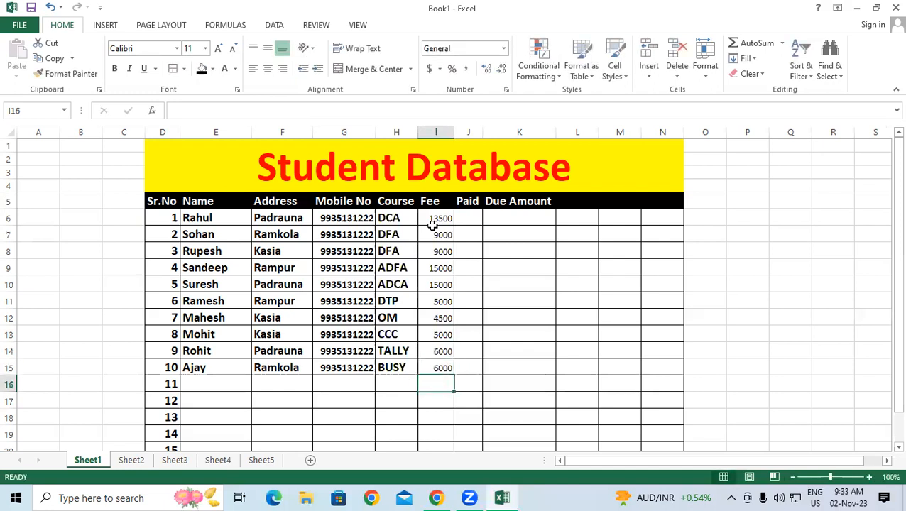
Step: Format Painter H6's bold 14-pt style onto fees I6:I15 and autofit column I
left_click(387, 223)
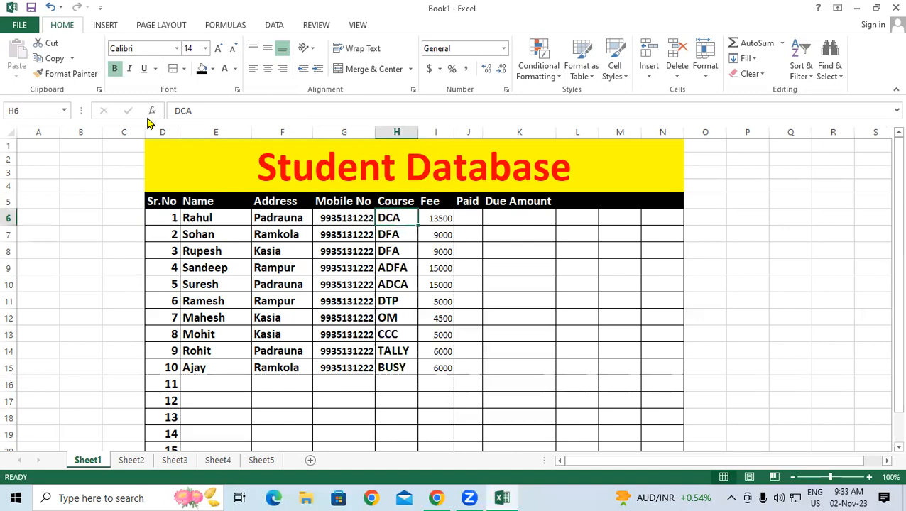
left_click(71, 74)
left_click_drag(442, 219, 437, 367)
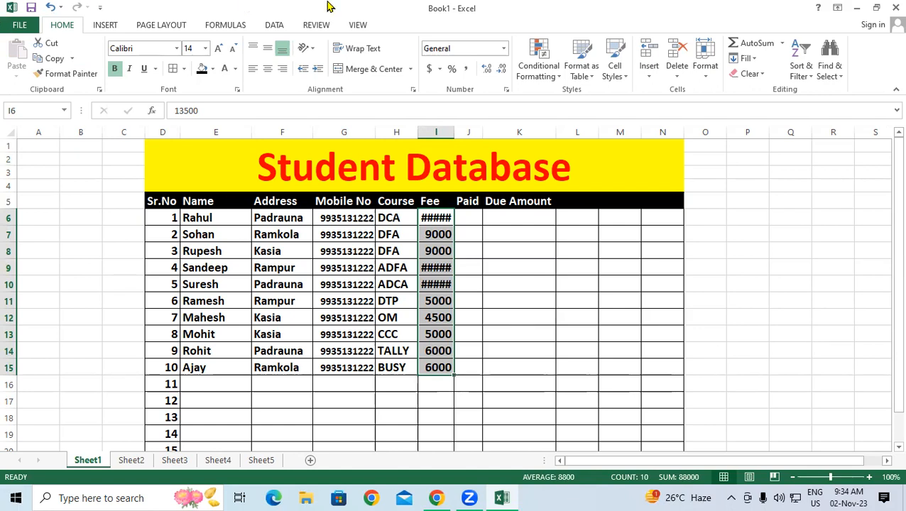
double_click(452, 132)
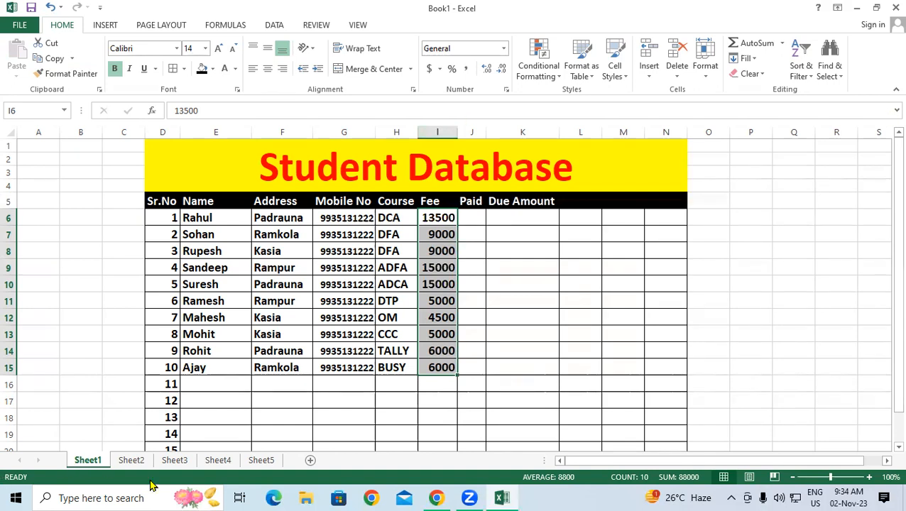
Step: Enter Paid amounts 12000, 4000, 5000, 13000 and 12000 in J6:J10
left_click(472, 215)
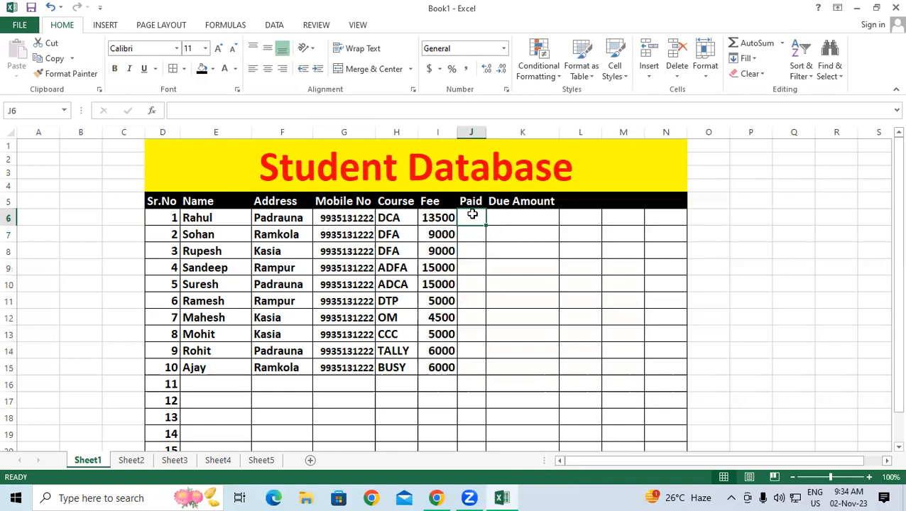
type("12000")
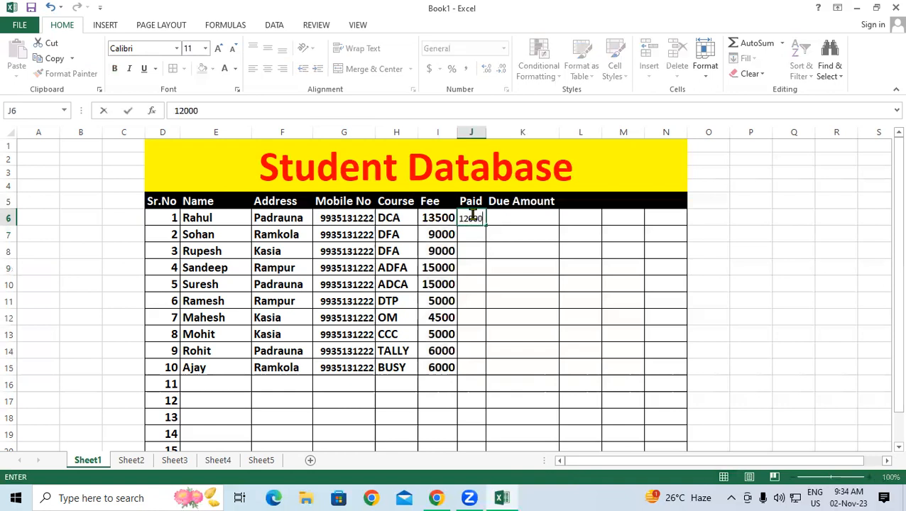
key("Return")
type("4000")
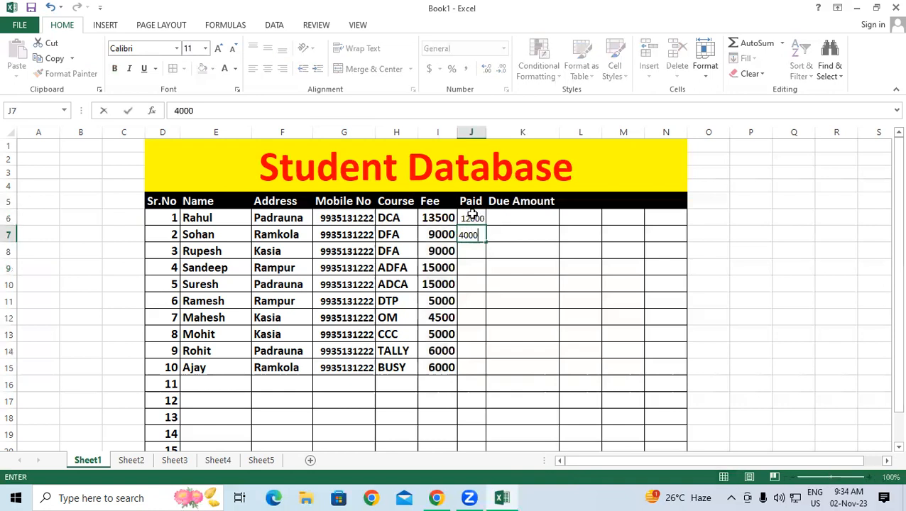
key("Return")
type("5000")
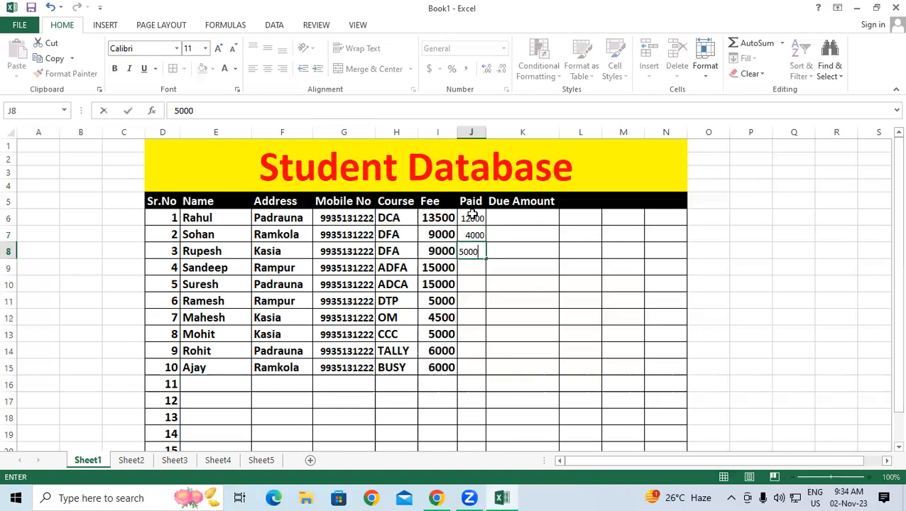
key("Return")
type("13000")
key("Return")
type("12000")
key("Return")
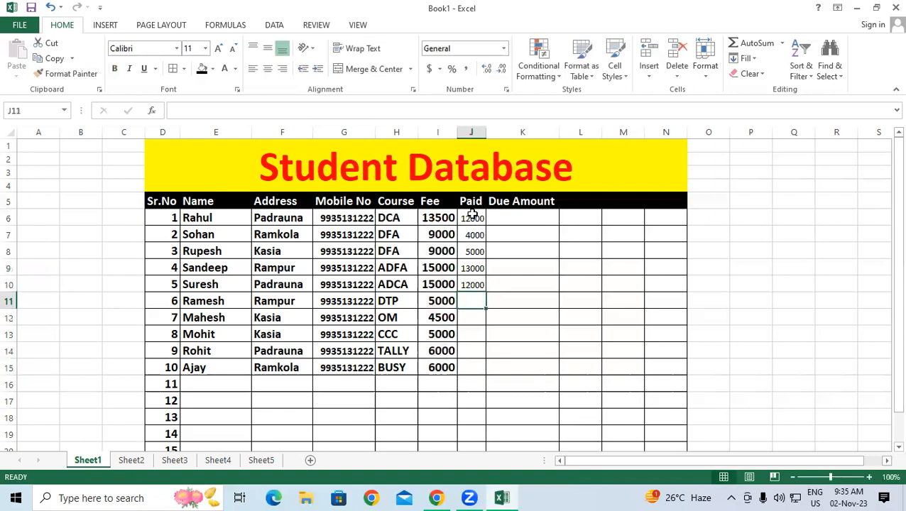
Step: Enter Paid amounts 2000, 2500, 4000, 3000 and 2000 in J11:J15, correcting the 25000 typo
type("2000")
key("Return")
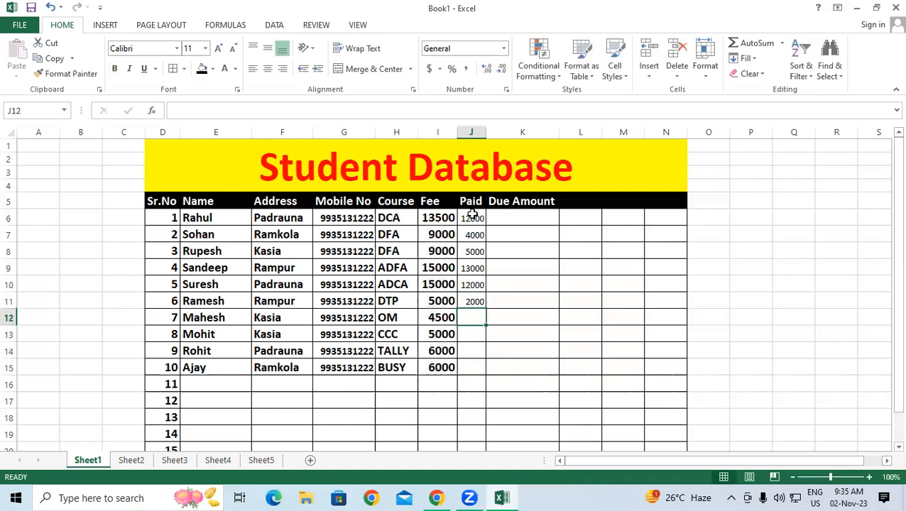
type("25000")
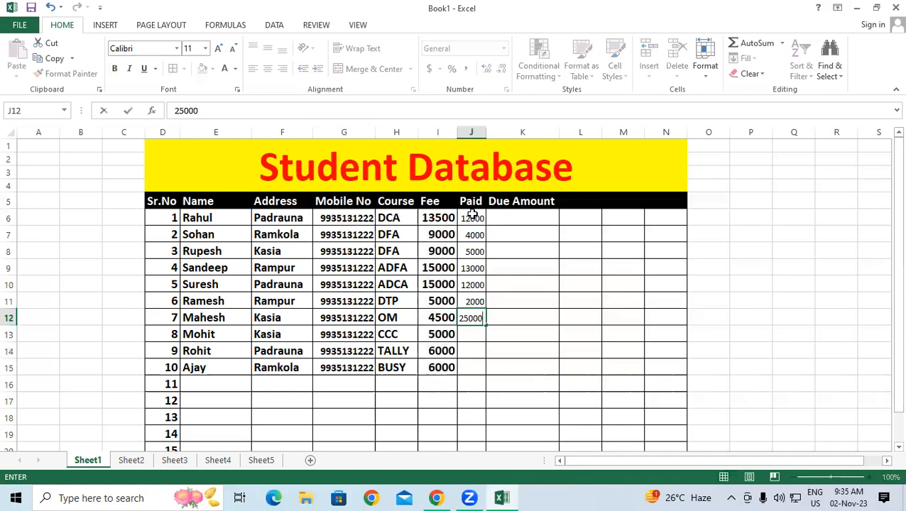
key("BackSpace")
key("Return")
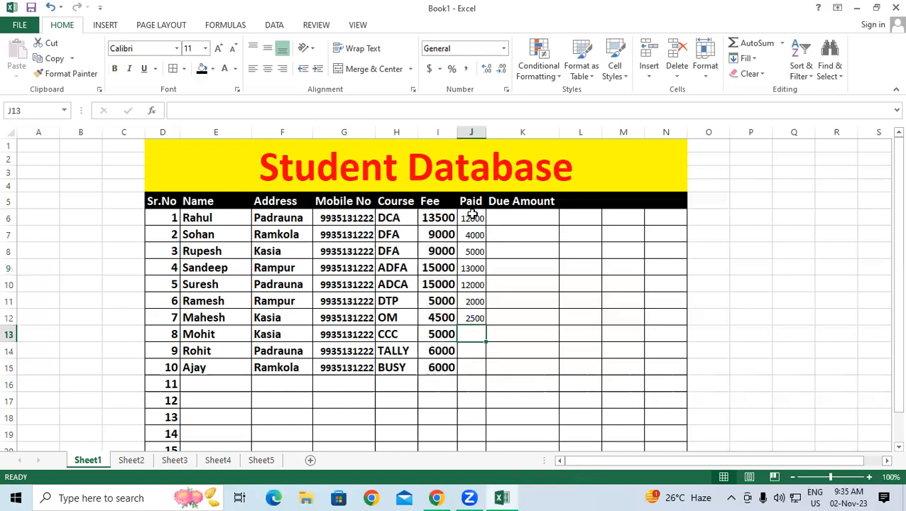
type("4000")
key("Return")
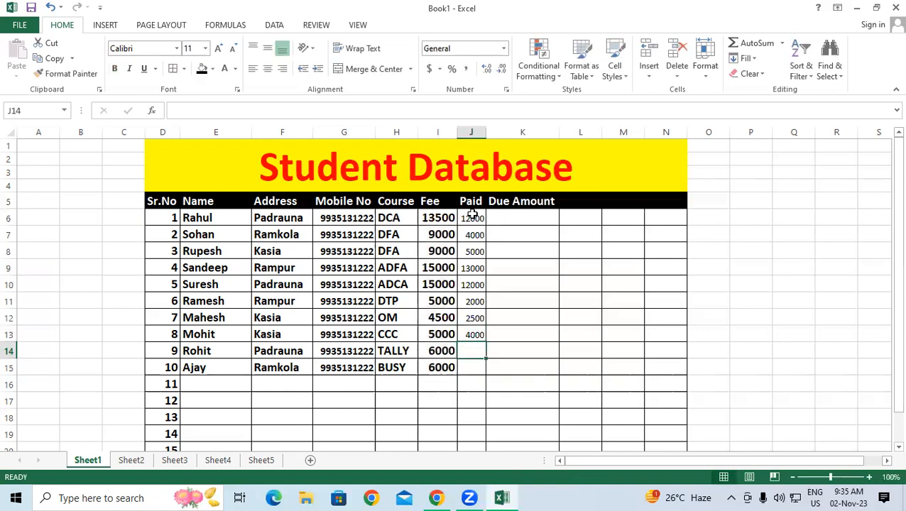
type("3000")
key("Return")
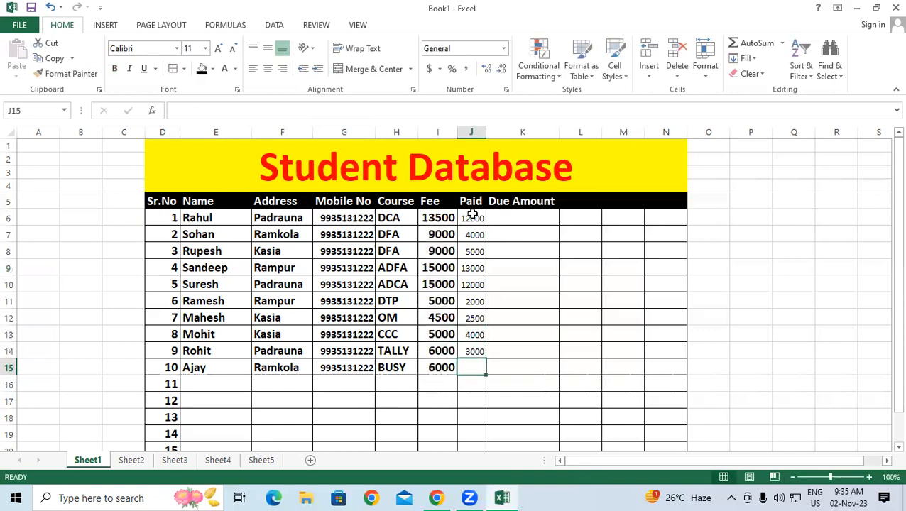
type("2000")
key("Return")
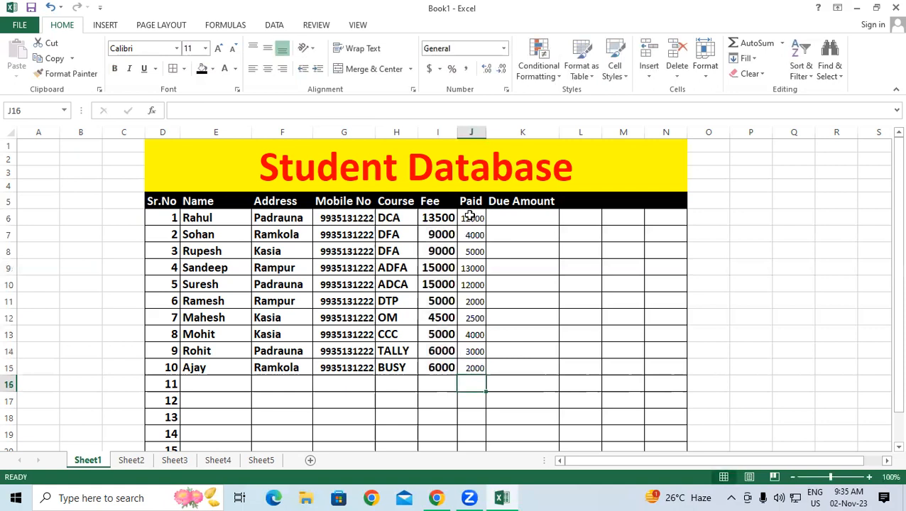
Step: Format Painter I6's bold style onto Paid amounts J6:J15 and autofit column J
left_click(439, 218)
left_click(89, 77)
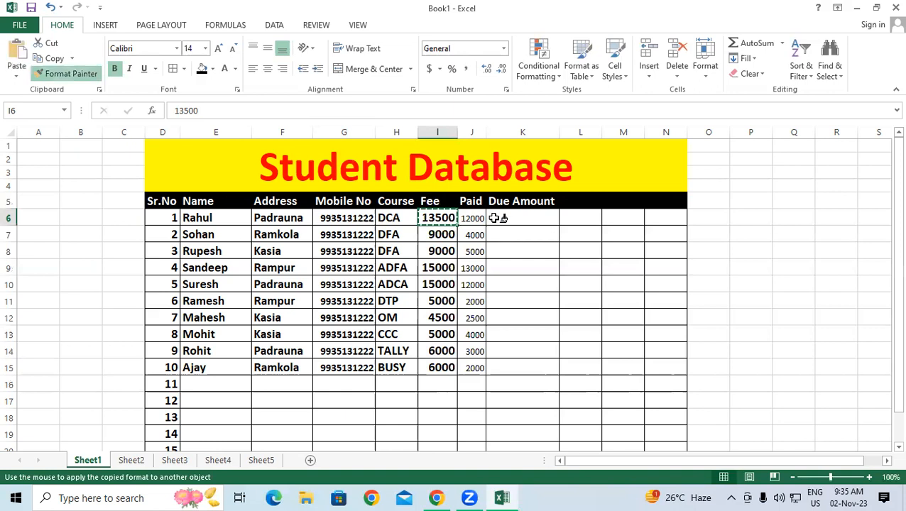
mouse_move(473, 218)
left_mouse_down()
mouse_move(485, 299)
mouse_move(478, 369)
left_mouse_up()
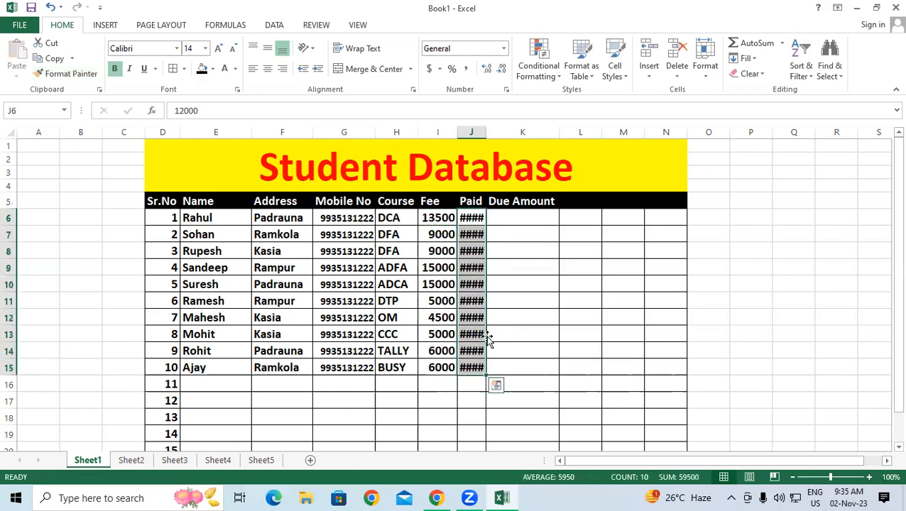
double_click(486, 132)
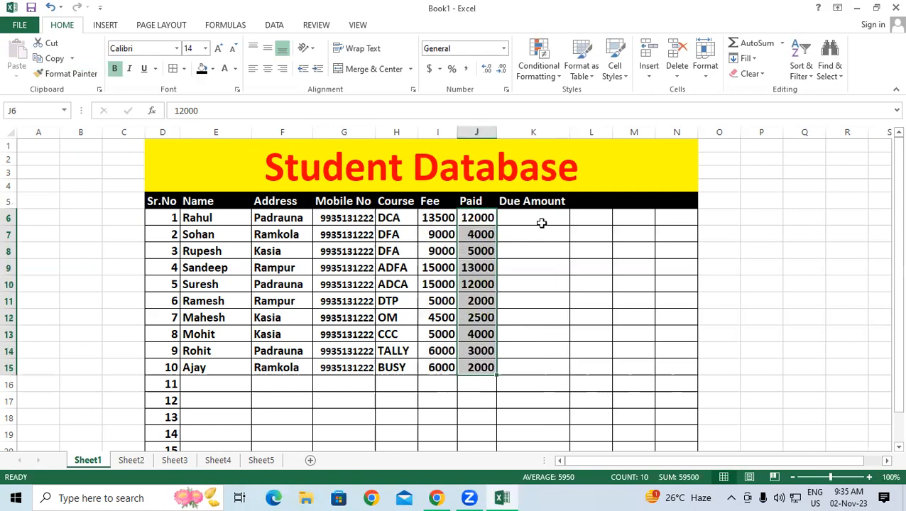
Step: Highlight the empty Due Amount cells K6:K15 and point to the first fee, 13500
left_click(556, 256)
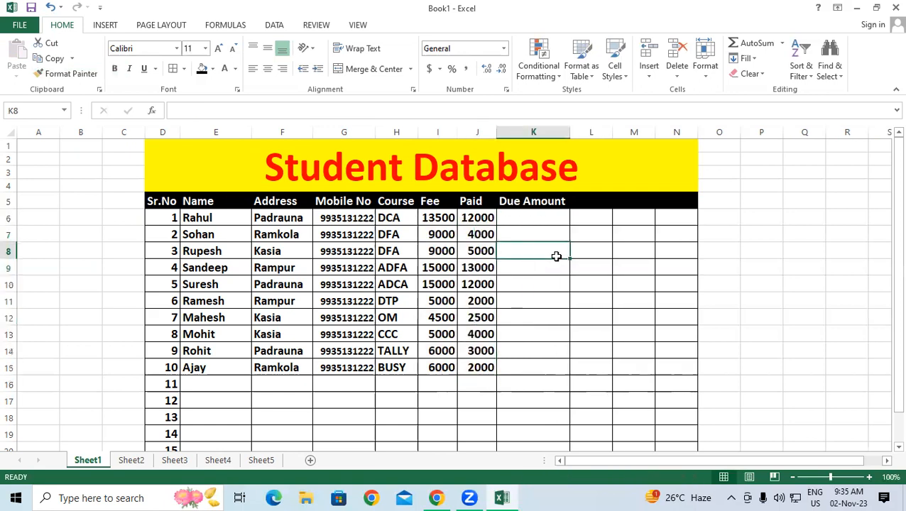
left_click_drag(538, 219, 532, 366)
left_click(588, 284)
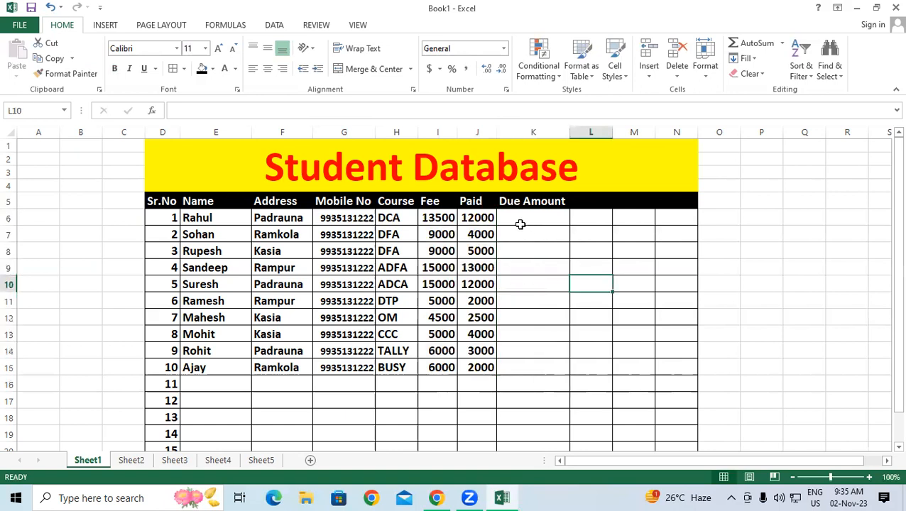
left_click(521, 225)
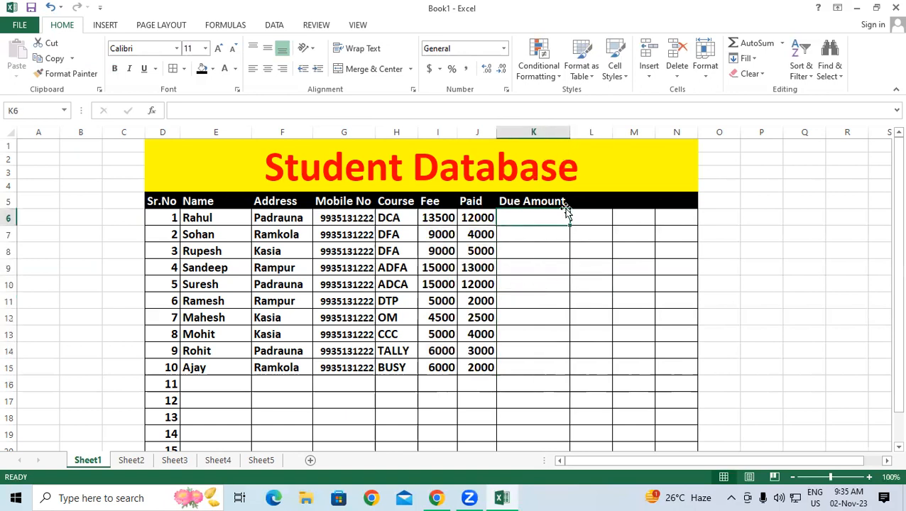
left_click(572, 319)
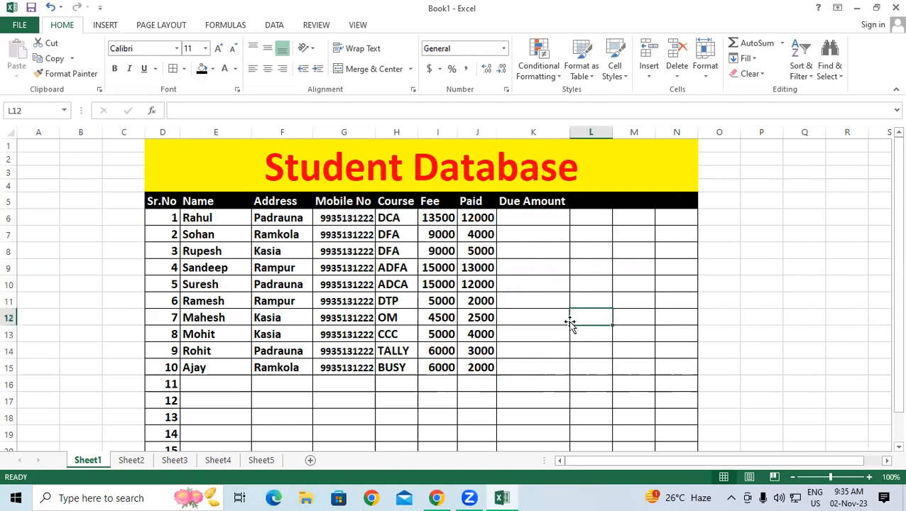
left_click(447, 218)
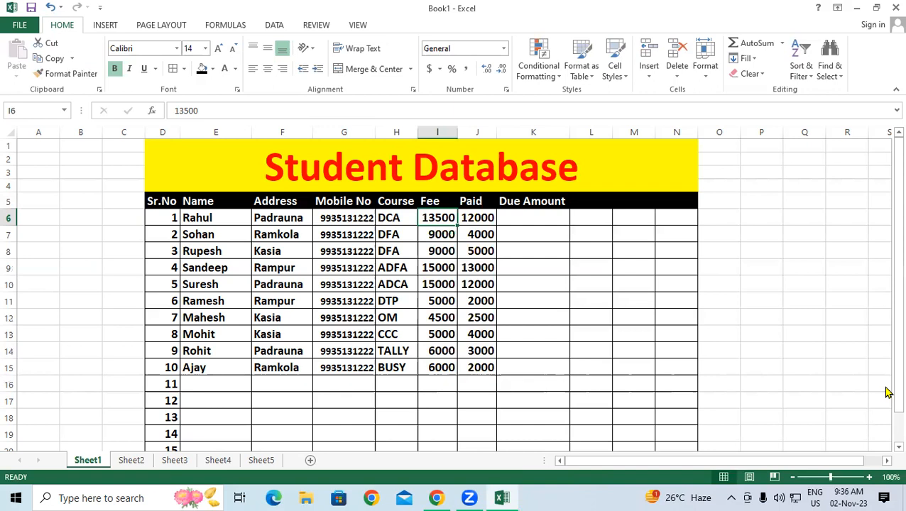
left_click(523, 219)
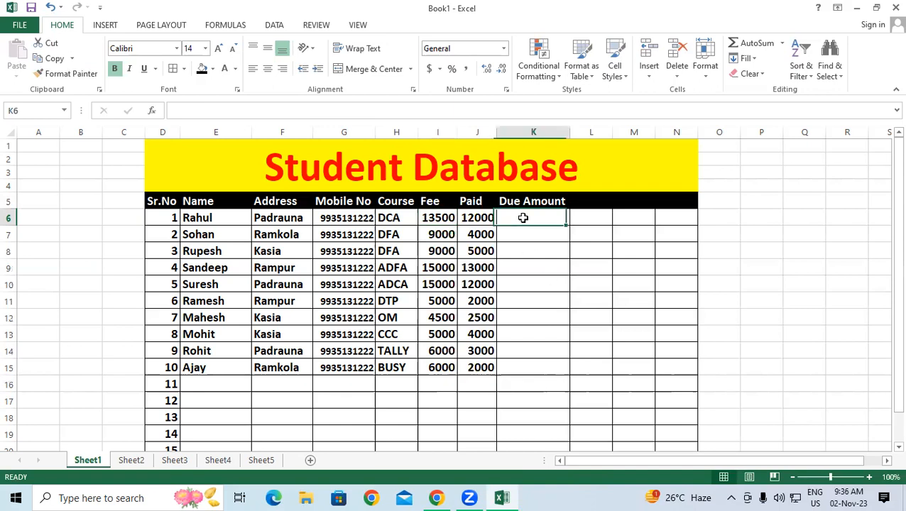
type("=")
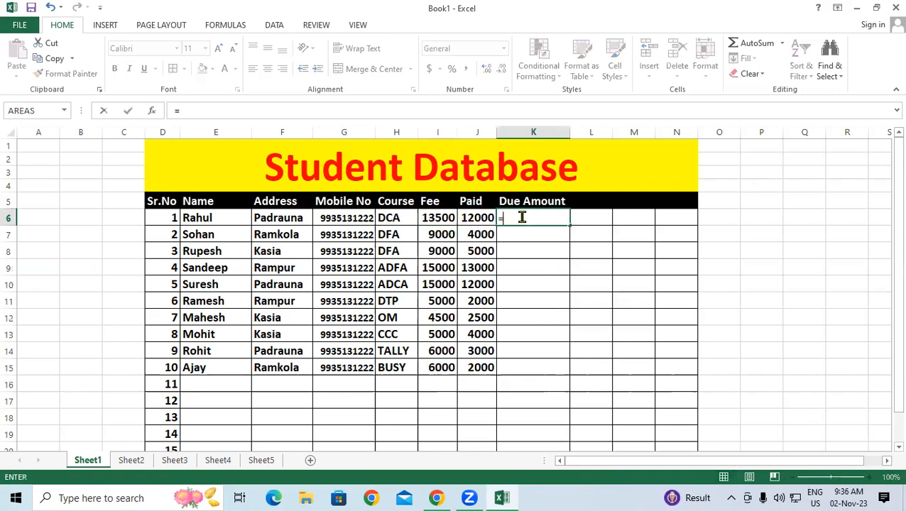
type("13500-12000")
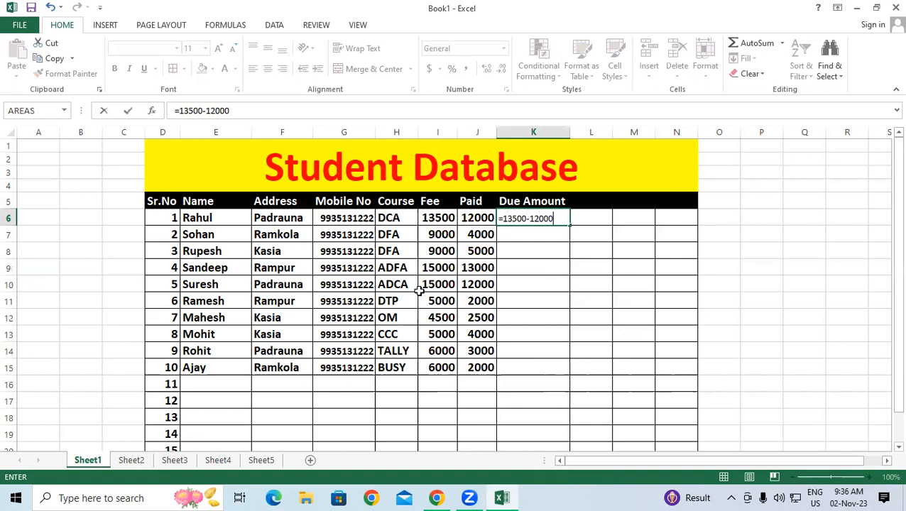
key("Return")
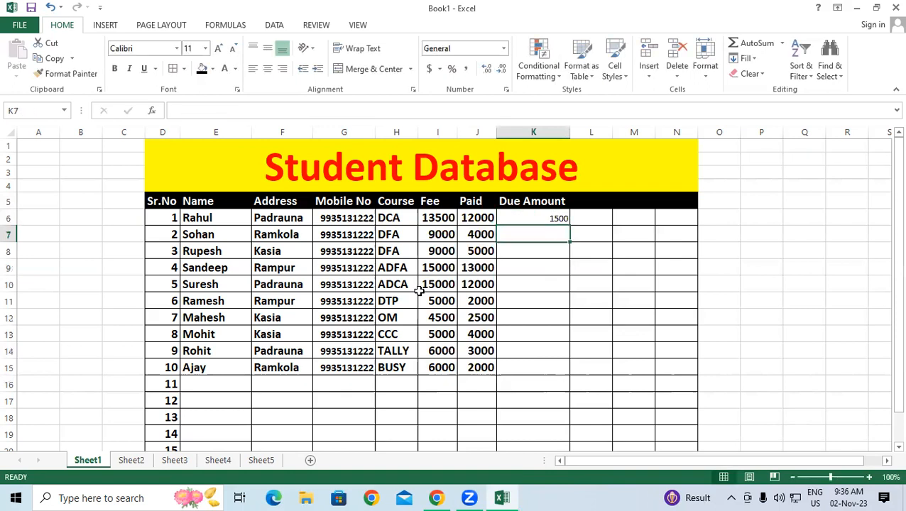
left_click(524, 218)
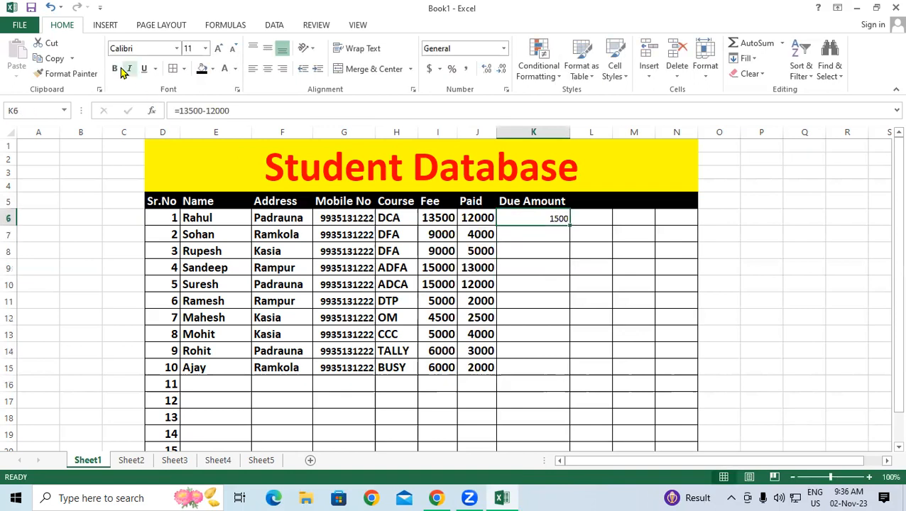
left_click(218, 49)
left_click(218, 48)
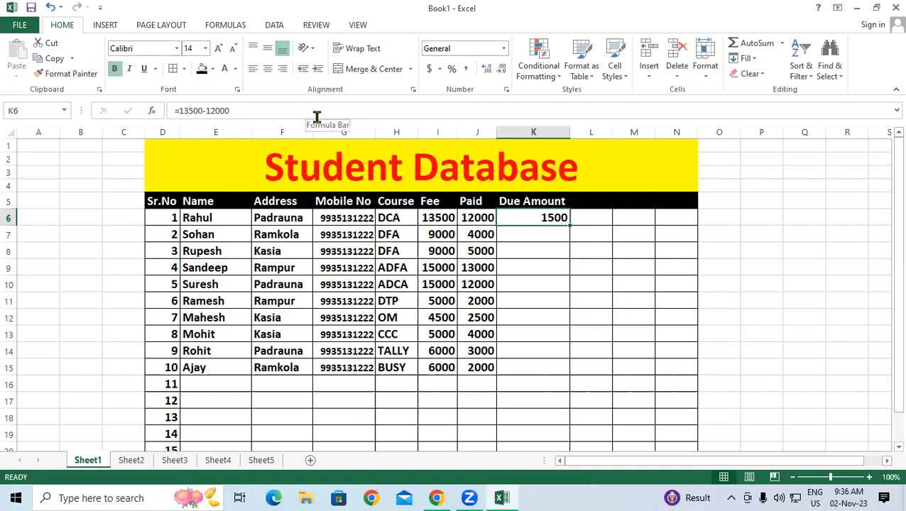
left_click_drag(570, 225, 601, 370)
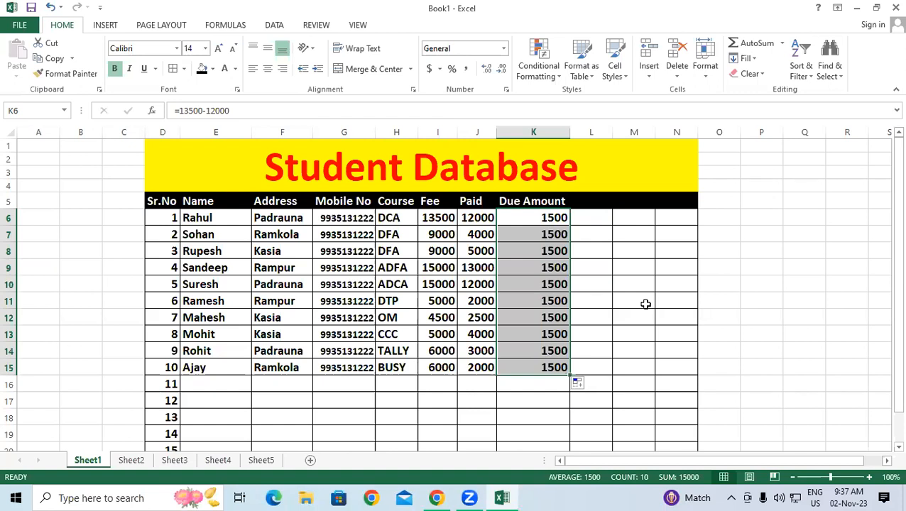
key("Delete")
Step: Build the formula =I6-J6 in K6 by referencing the Fee and Paid cells
left_click(513, 218)
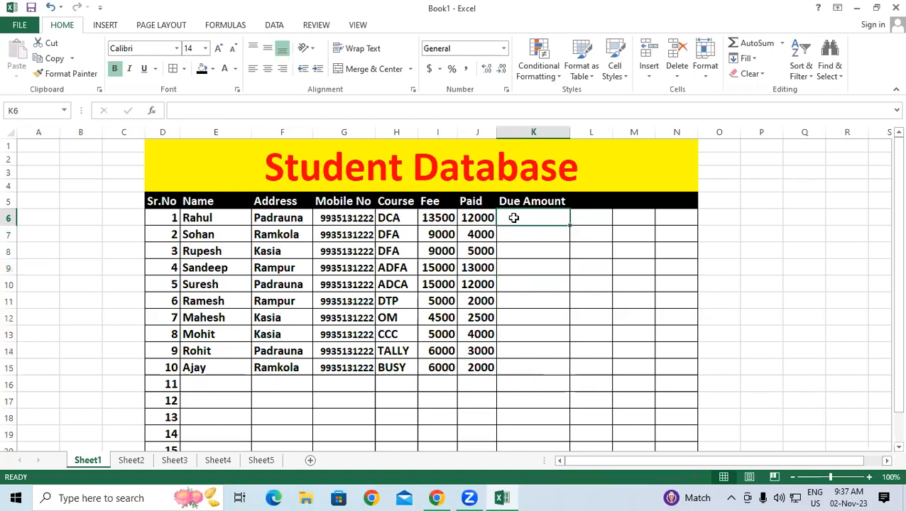
type("=")
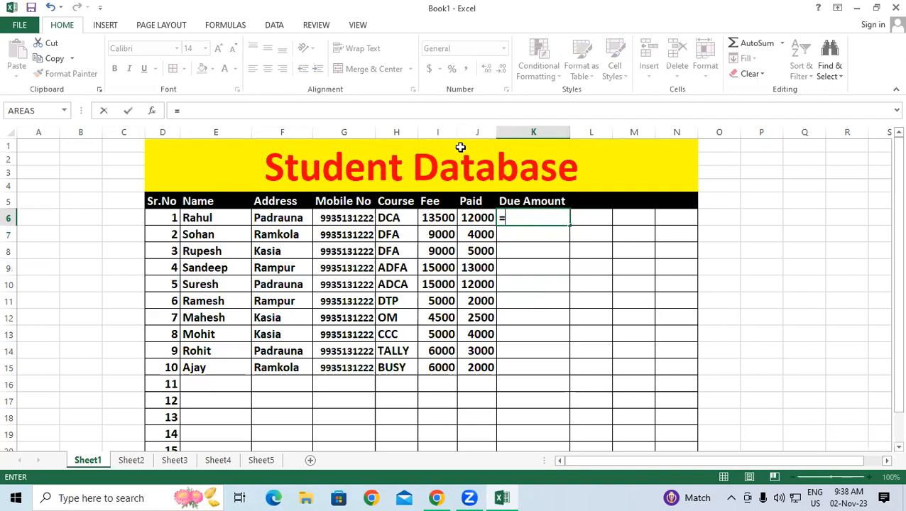
left_click(435, 215)
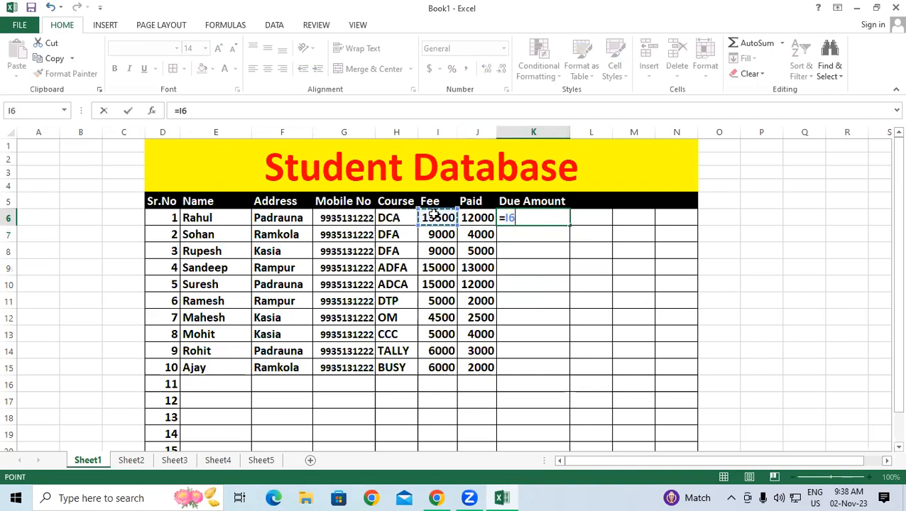
type("-")
left_click(488, 218)
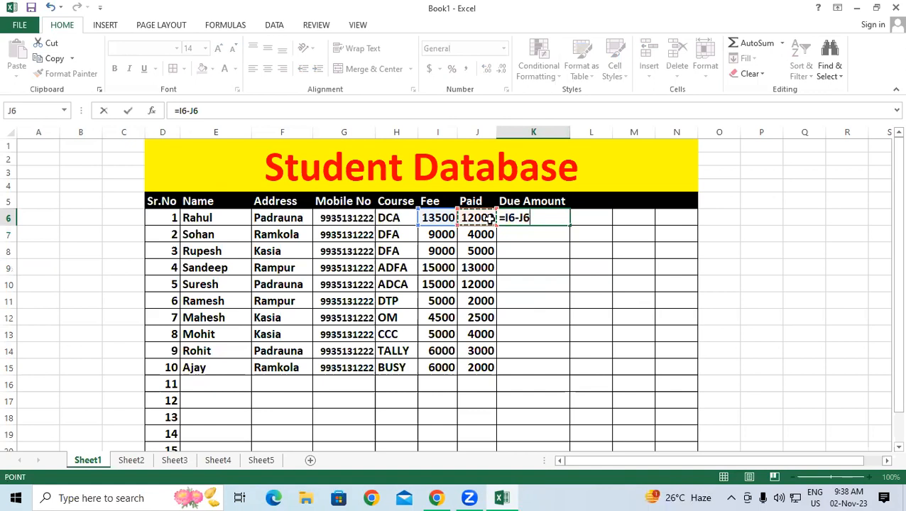
key("Return")
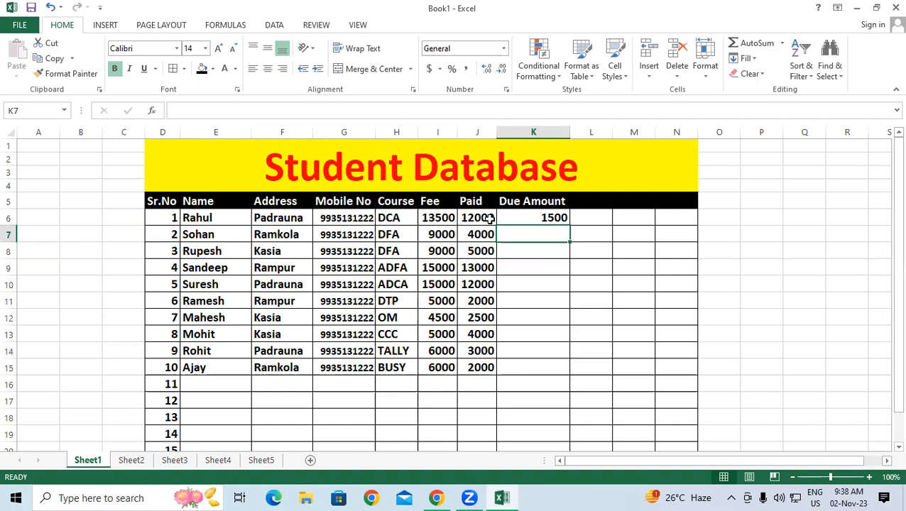
left_click(515, 218)
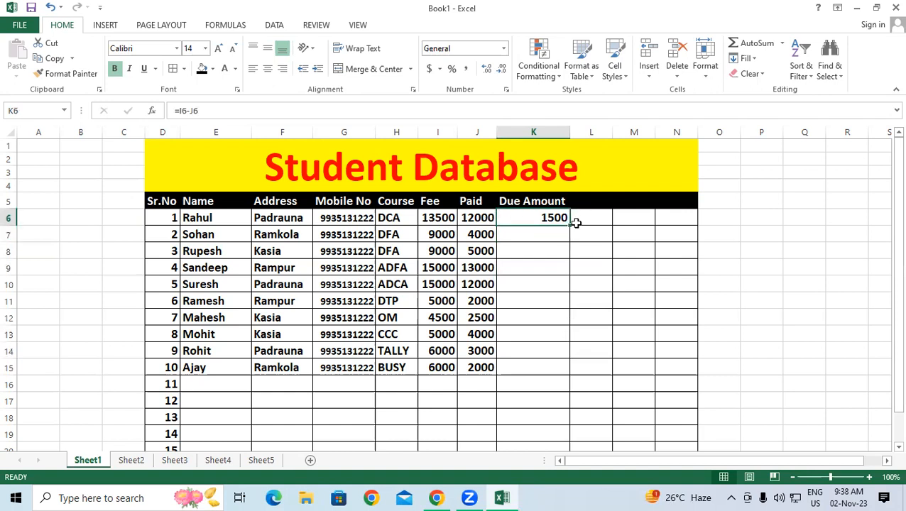
Step: Fill the =I6-J6 formula from K6 down to K15 and inspect K6's formula
left_click_drag(572, 226, 579, 374)
left_click(723, 251)
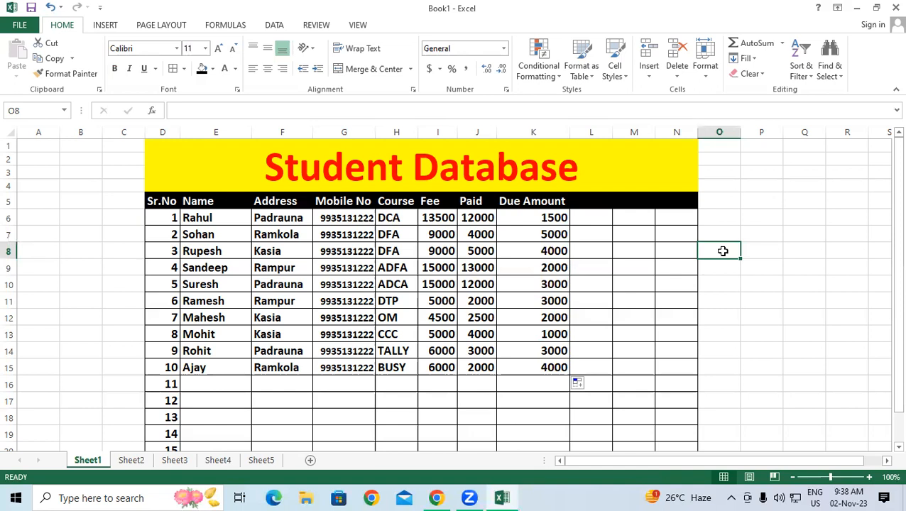
left_click(521, 214)
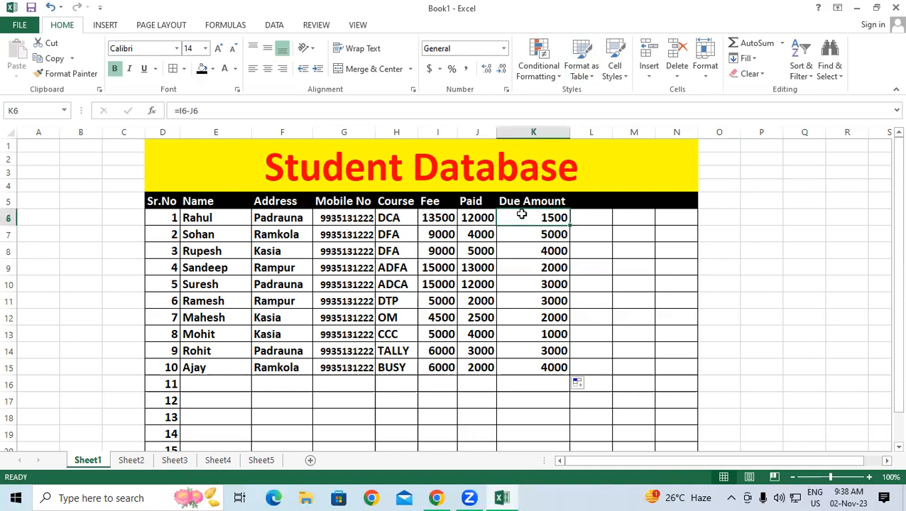
double_click(521, 214)
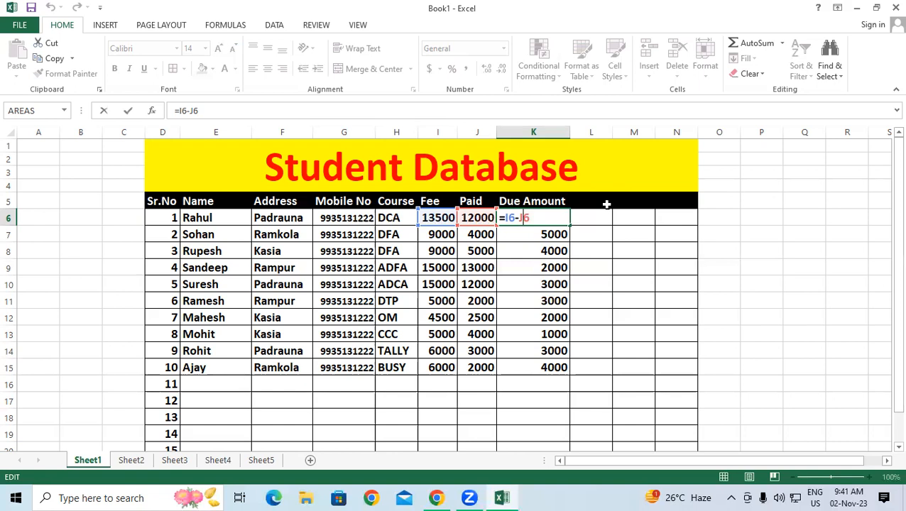
Step: Commit =I6-J6 in K6 and recommit the K9 and K12 Due Amount formulas, showing 1500 in row 6
key("Return")
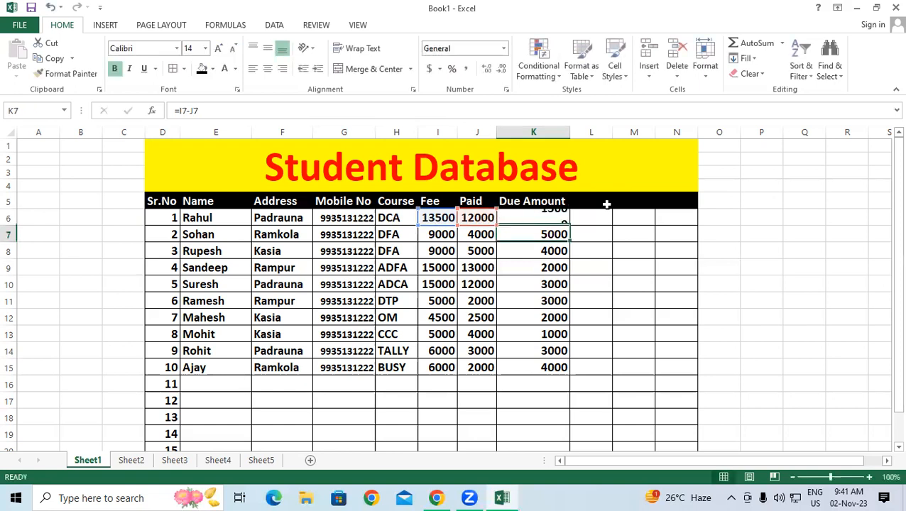
double_click(531, 265)
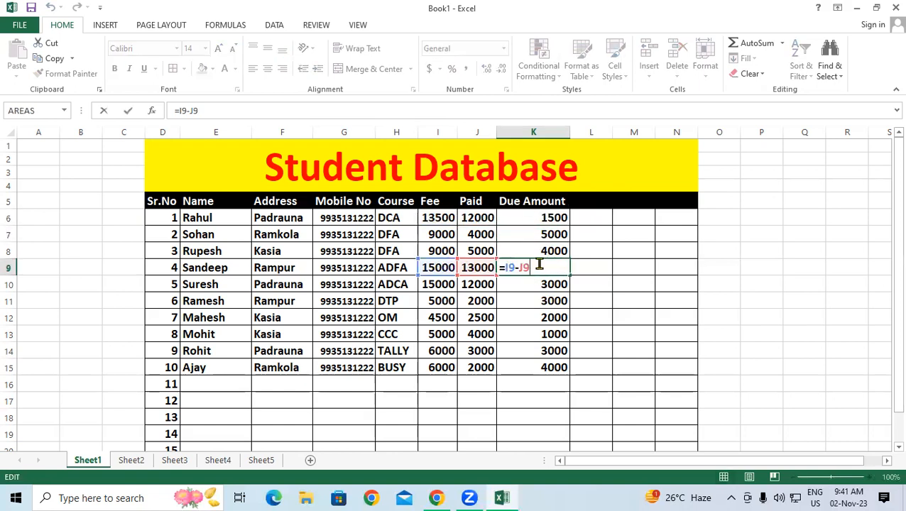
key("Return")
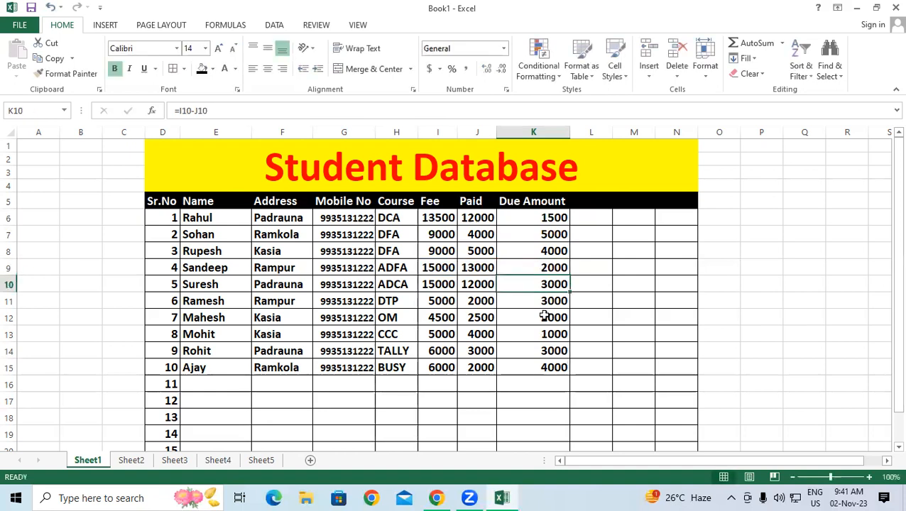
double_click(544, 313)
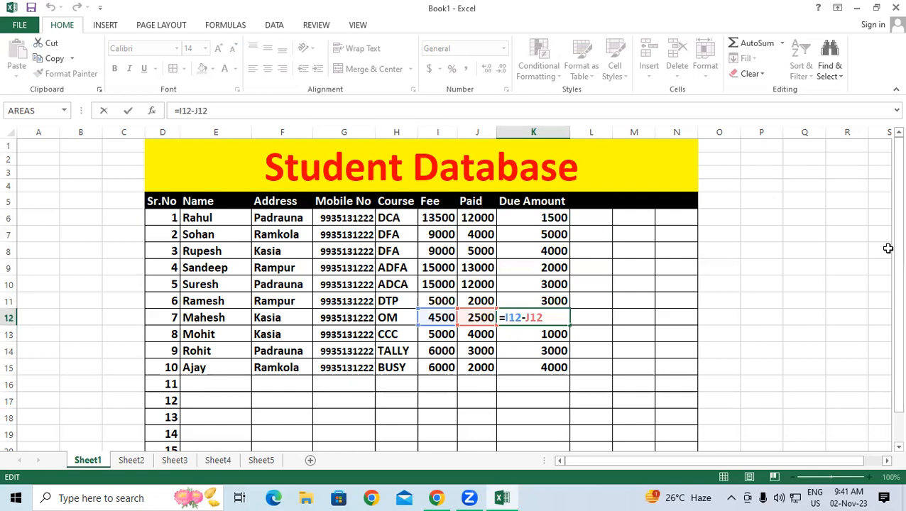
key("Return")
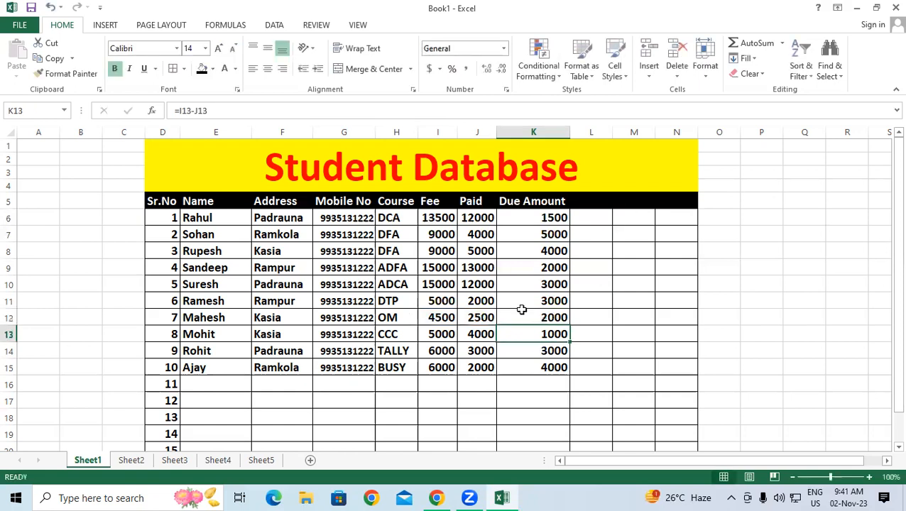
left_click(523, 220)
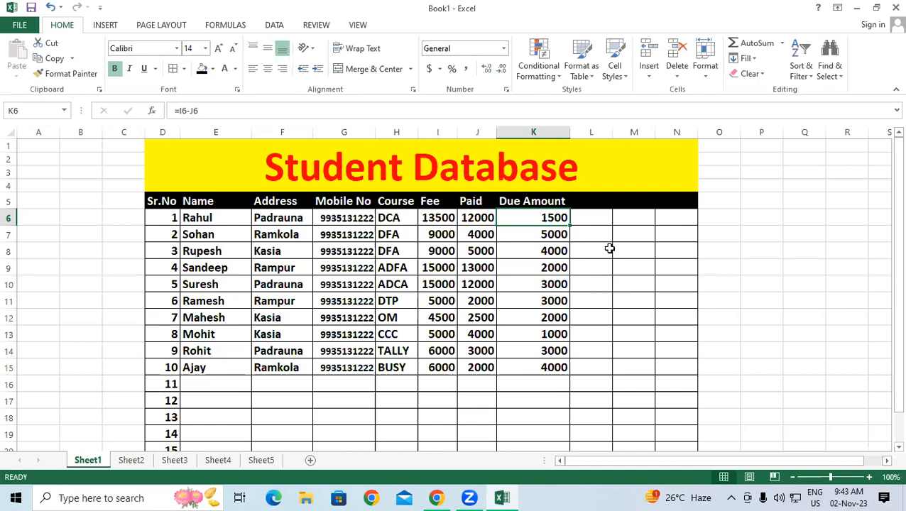
Step: Select I16 below the Fee values and widen the Fee column slightly
left_click(414, 384)
left_click(453, 389)
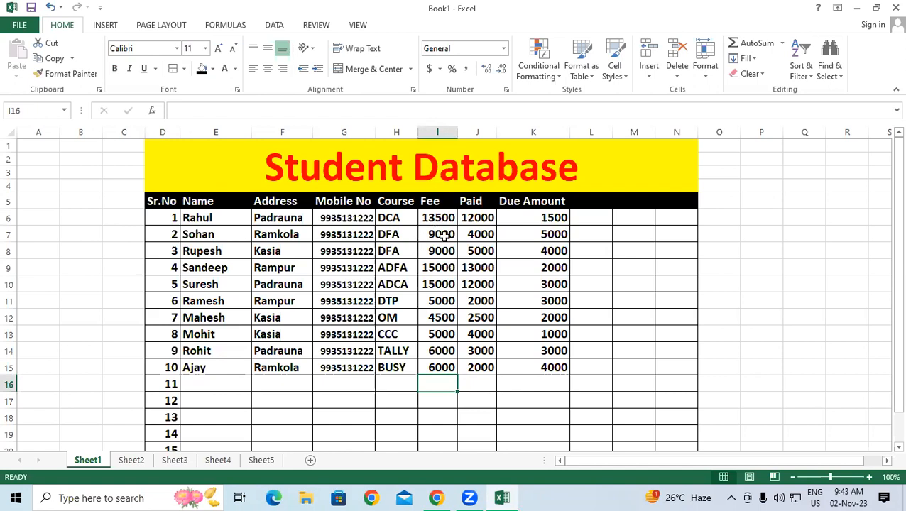
left_click_drag(459, 130, 468, 130)
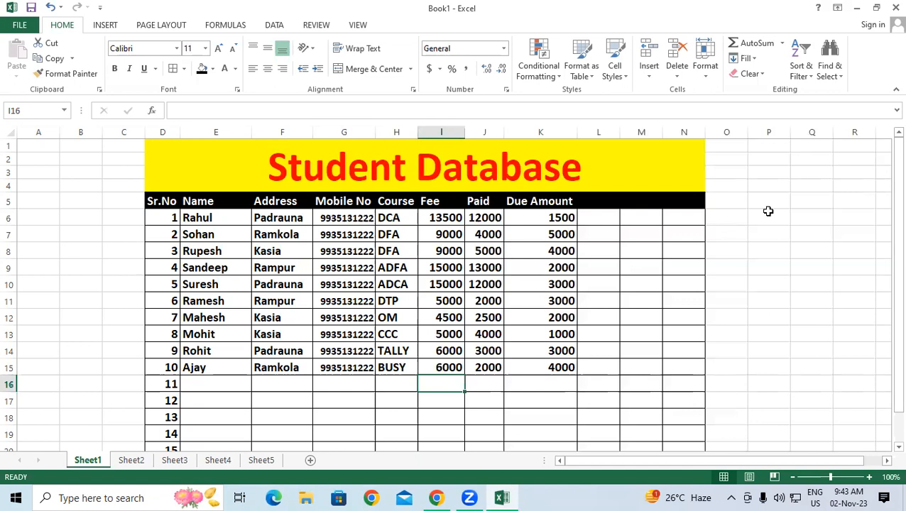
Step: Enter =SUM(I6:I15) in I16 to total the Fee column as 88000
type("=")
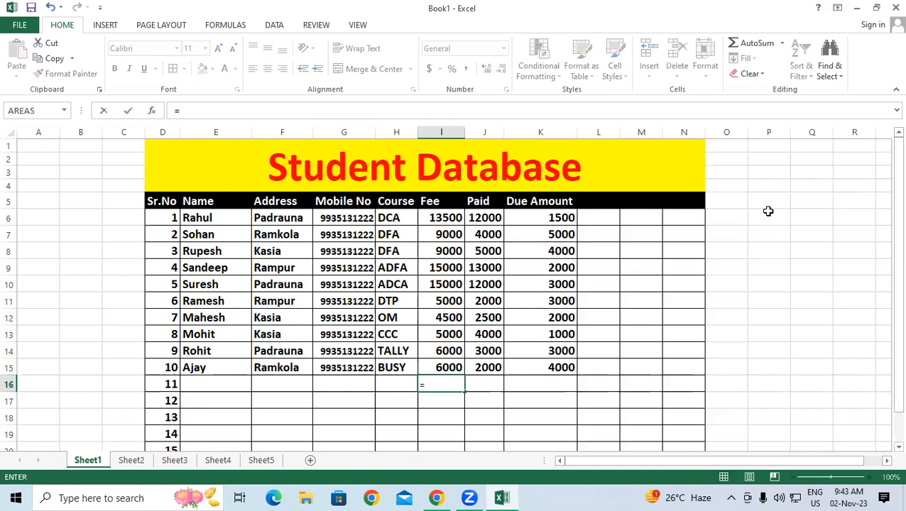
type("SU")
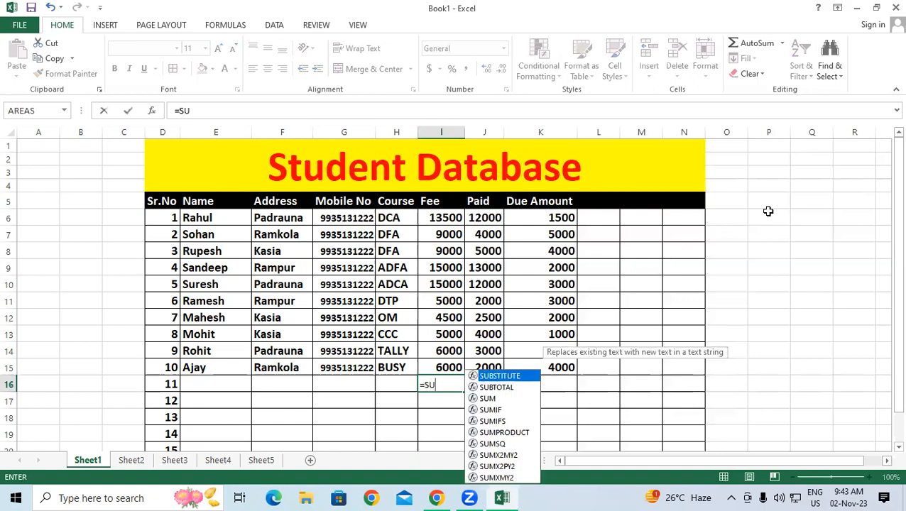
type("M(")
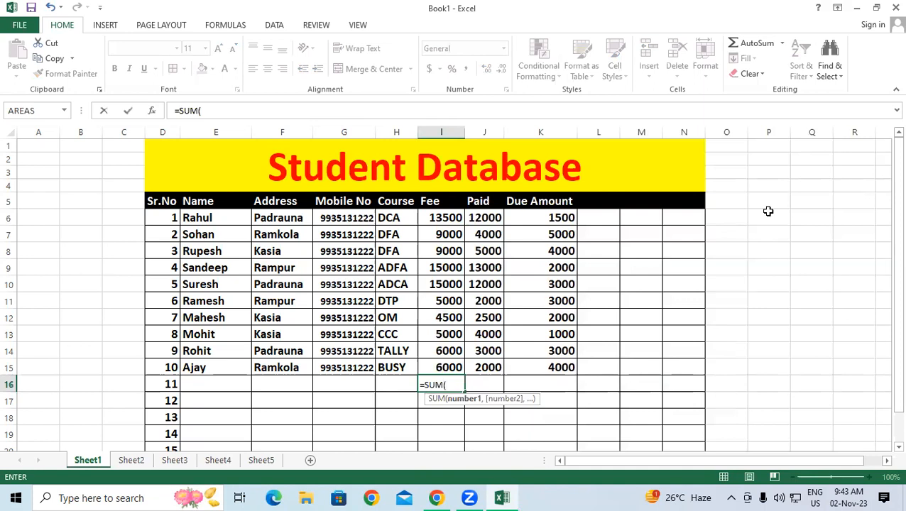
left_click(441, 218)
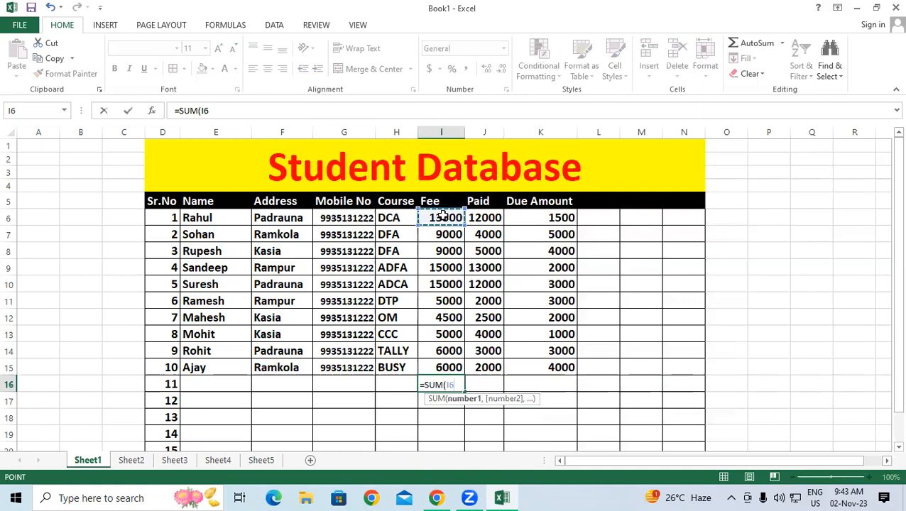
left_click_drag(443, 264, 444, 318)
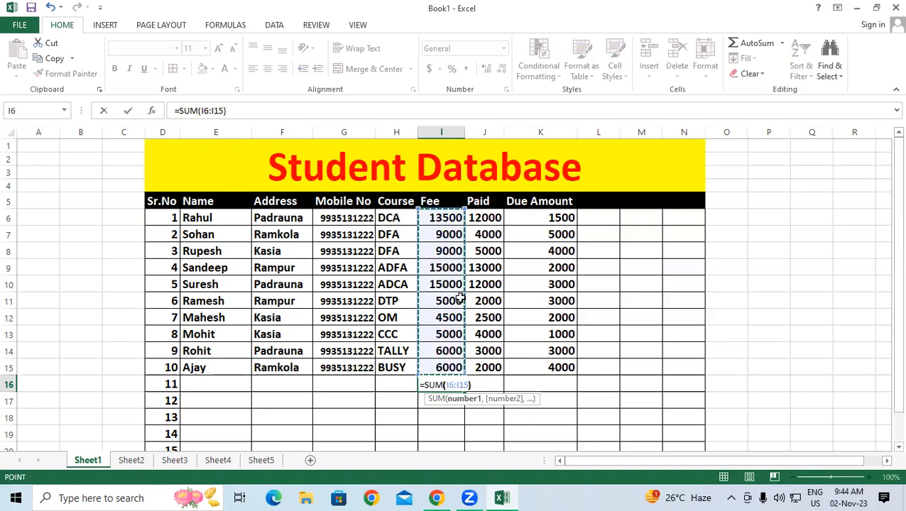
key("Return")
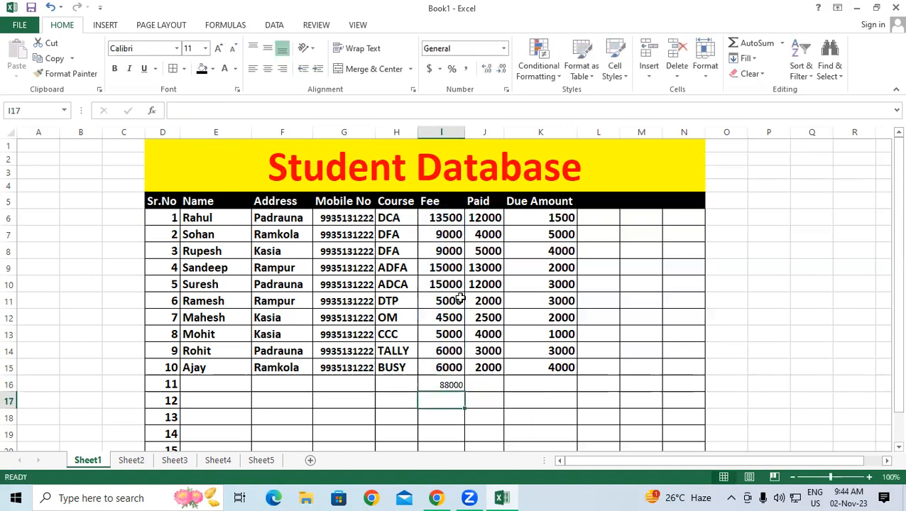
Step: Enlarge the I16 Fee total to size 16
left_click(446, 384)
left_click(218, 48)
left_click(219, 48)
left_click(219, 49)
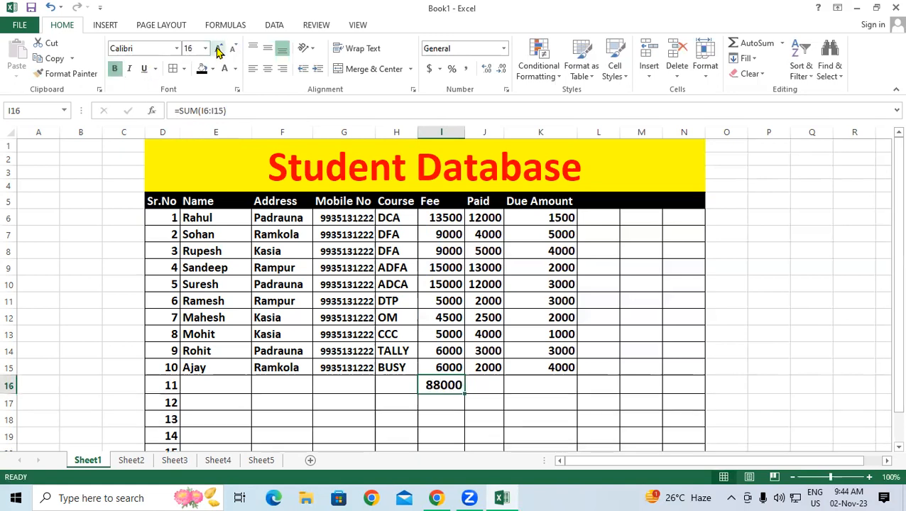
left_click(490, 383)
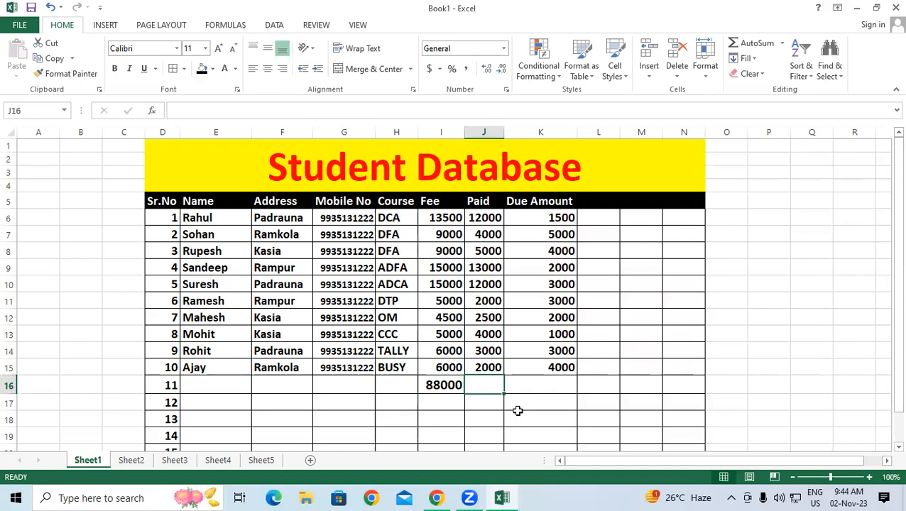
Step: Enter =SUM(J6:J15) in J16 to total the Paid column as 59500
type("=")
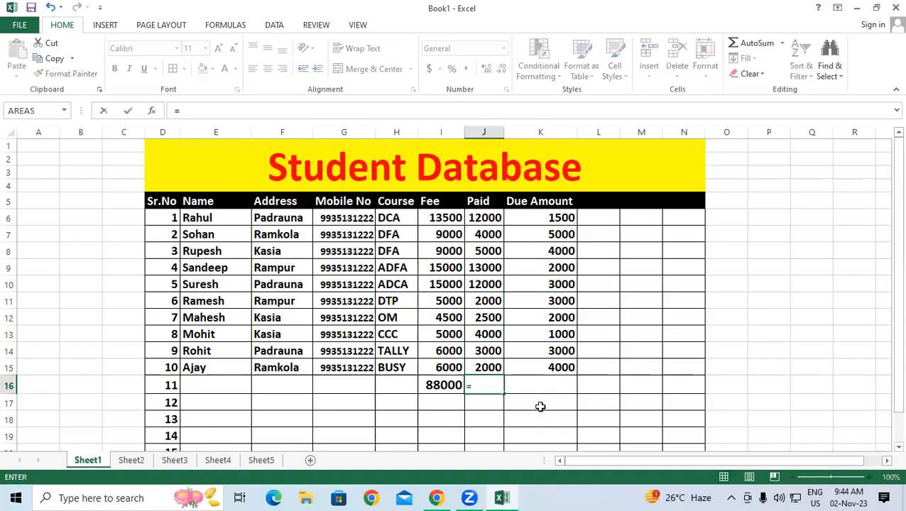
type("S")
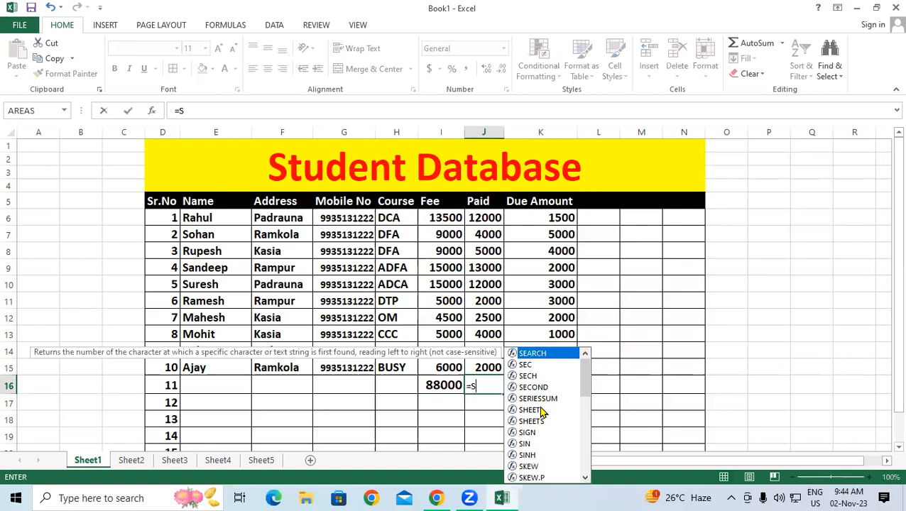
type("UM(")
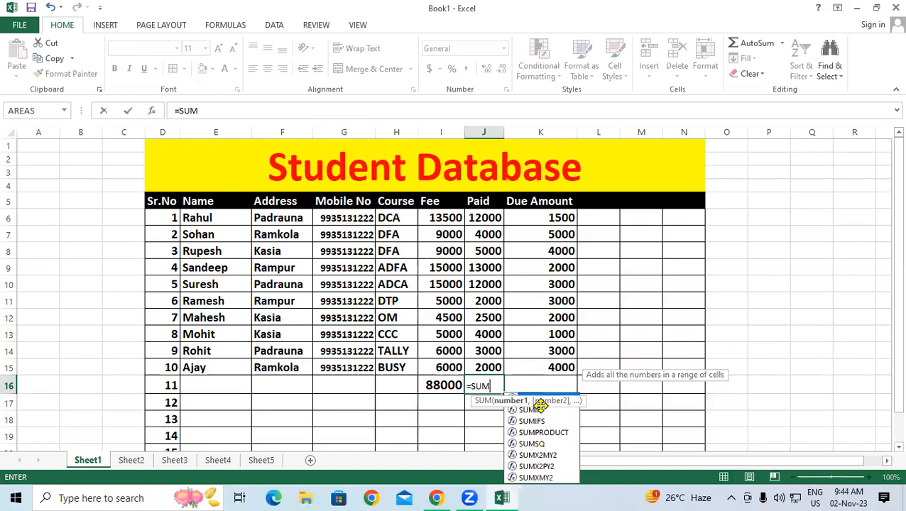
left_click_drag(479, 220, 487, 366)
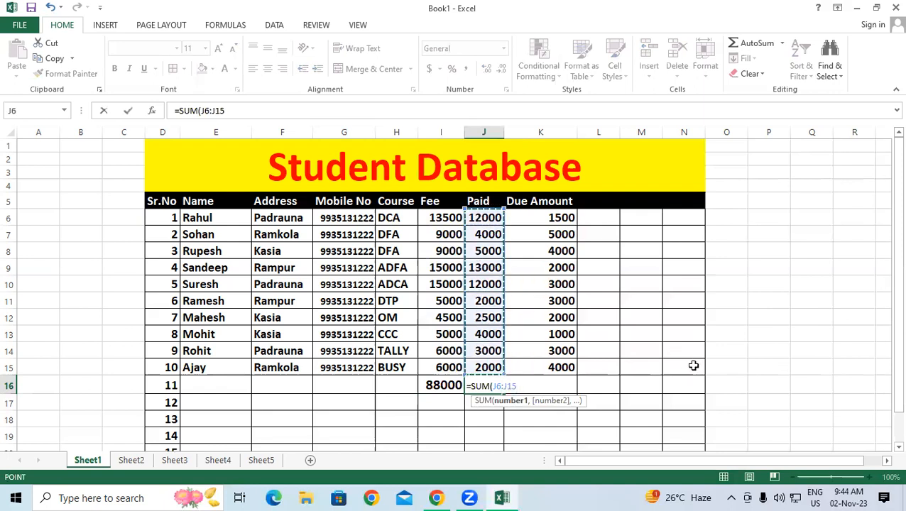
key("Return")
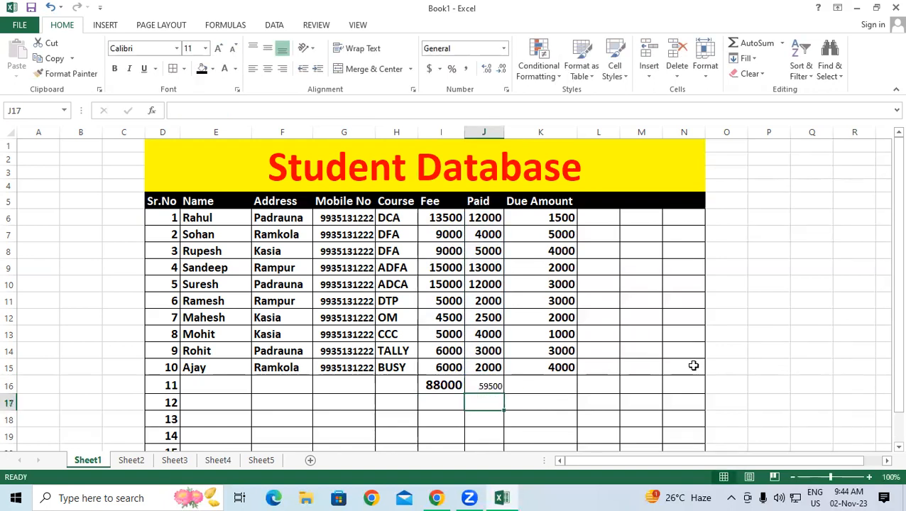
Step: Make the J16 Paid total bold at size 16
left_click(480, 386)
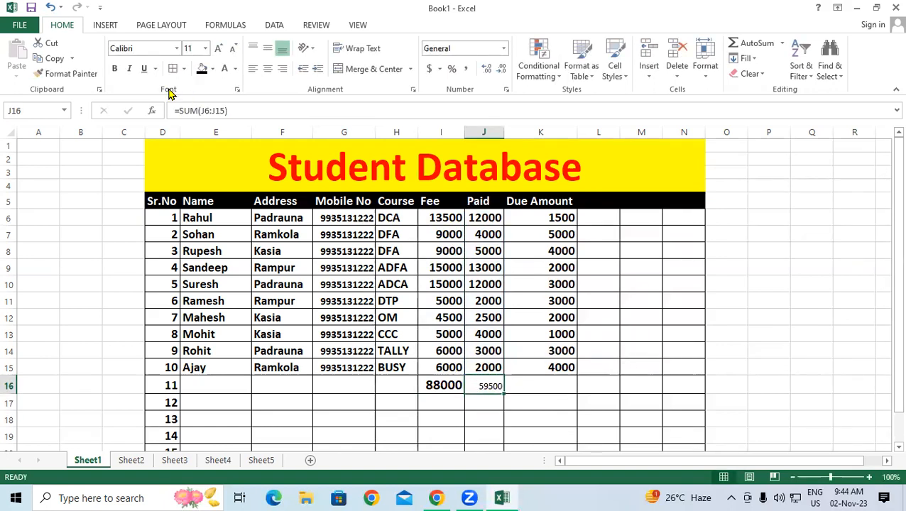
left_click(114, 68)
left_click(219, 49)
left_click(219, 49)
left_click(220, 48)
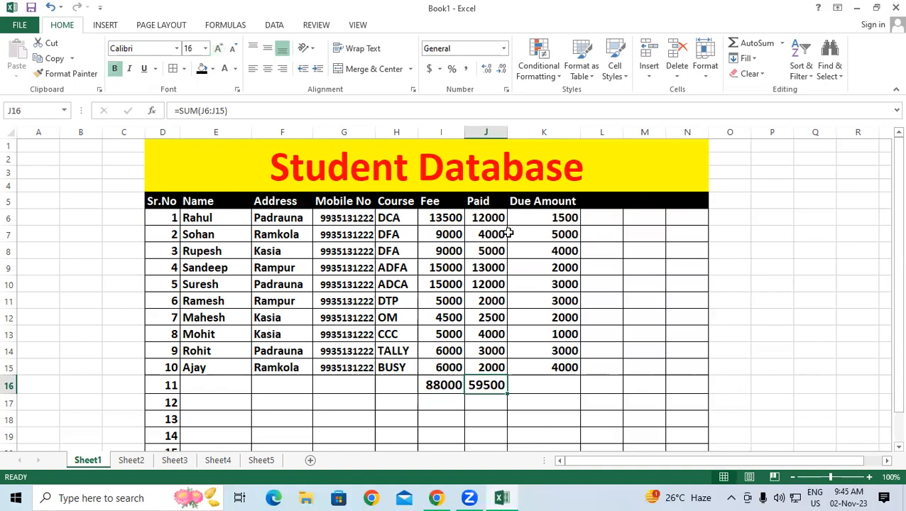
left_click(560, 382)
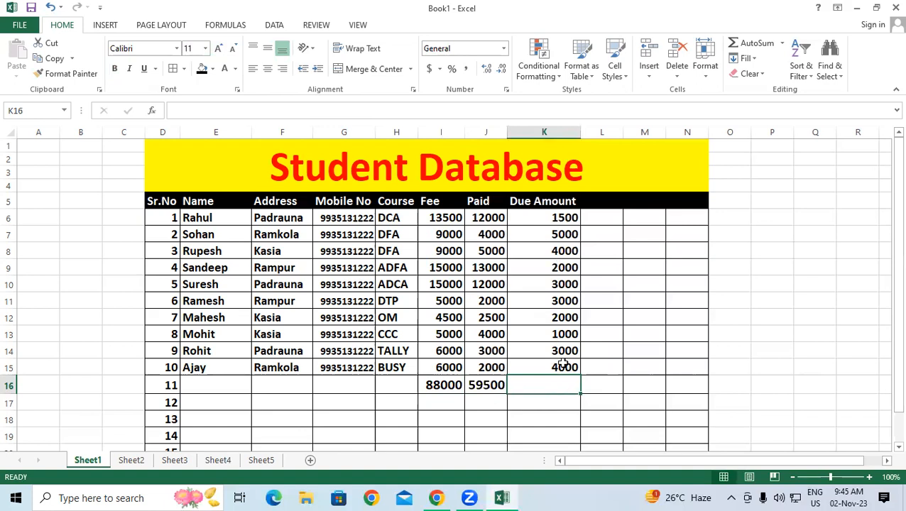
Step: Enter =I16-J16 in K16 to get the 28500 Due Amount total
type("=")
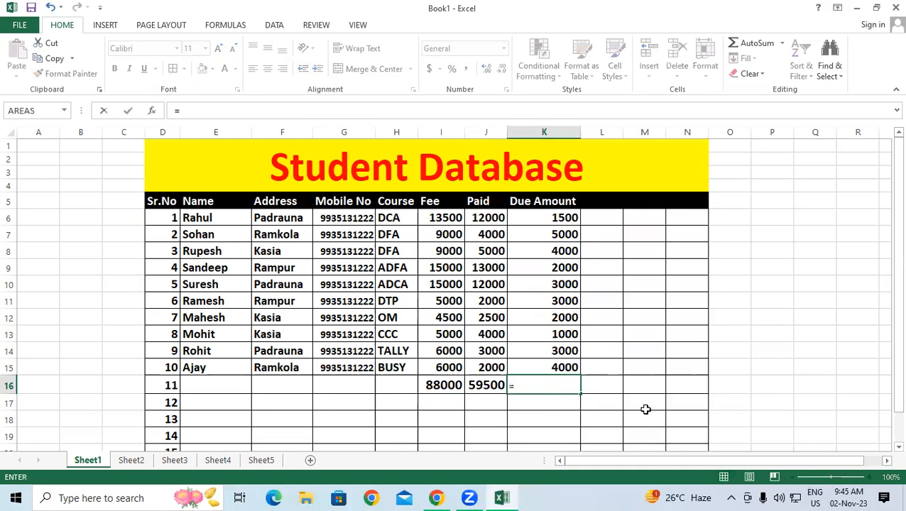
left_click(441, 384)
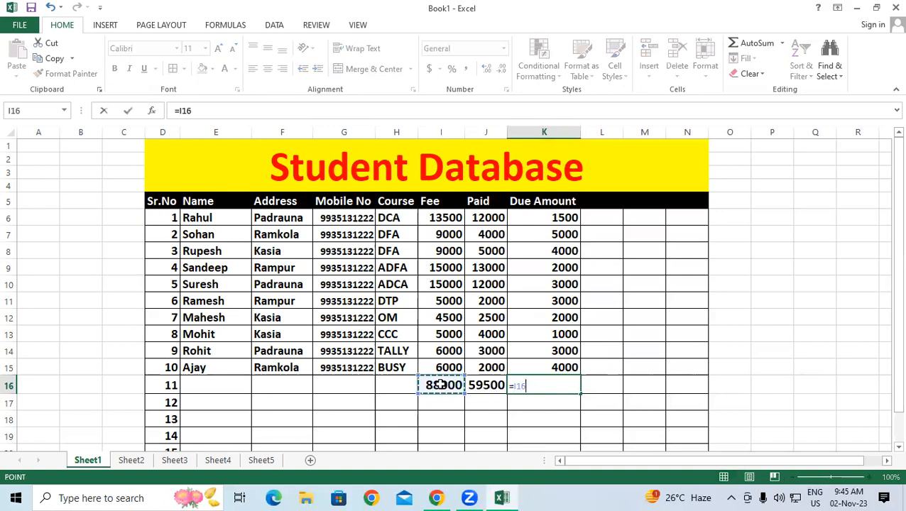
type("-")
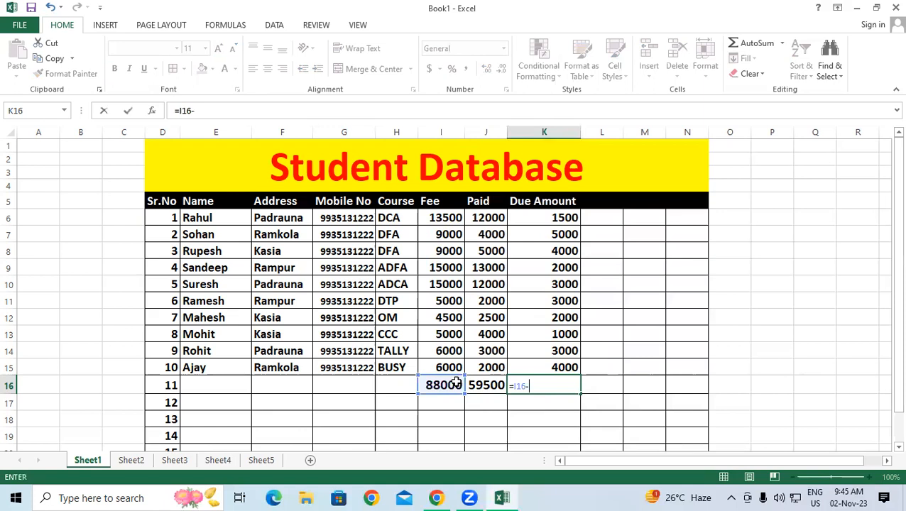
left_click(495, 386)
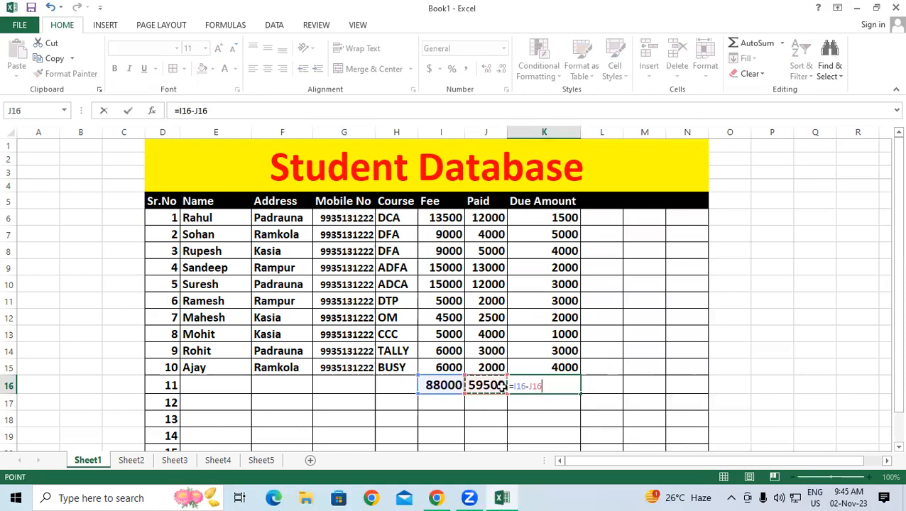
key("Return")
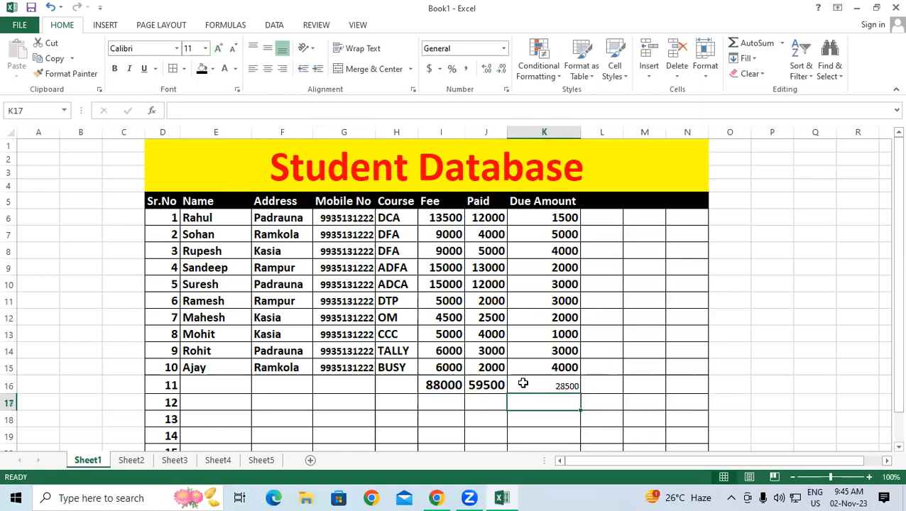
Step: Enlarge the 28500 result in K16 to size 16
left_click(522, 381)
left_click(218, 48)
left_click(218, 48)
left_click(218, 48)
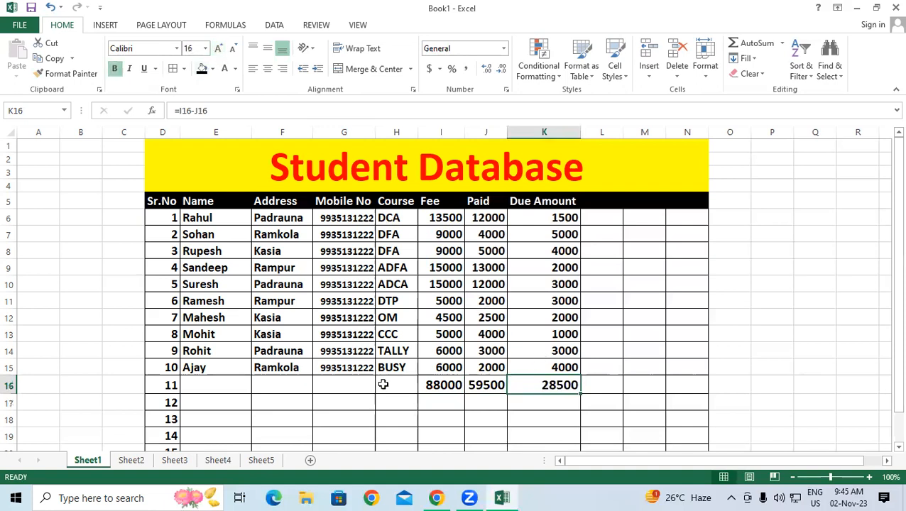
Step: Enter the label 'Total Amount' in H16
left_click(410, 382)
type("TOTA")
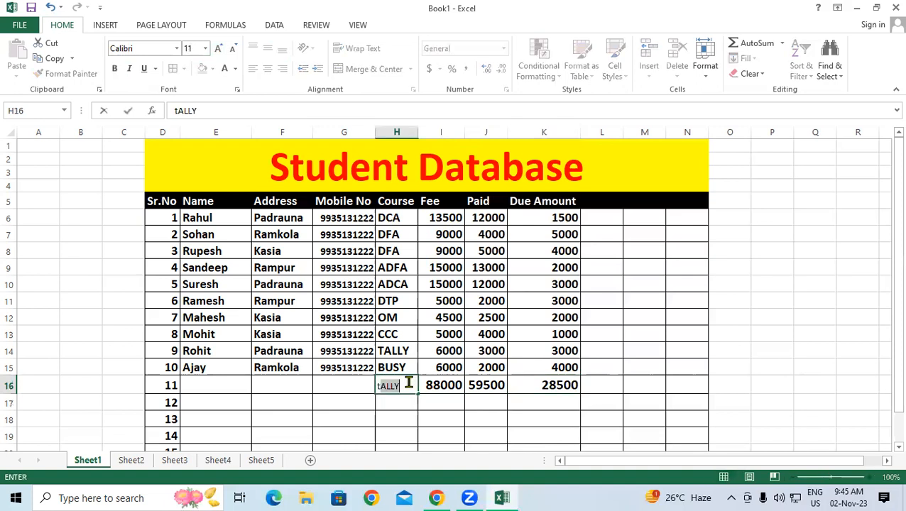
key("BackSpace")
key("BackSpace")
key("BackSpace")
key("BackSpace")
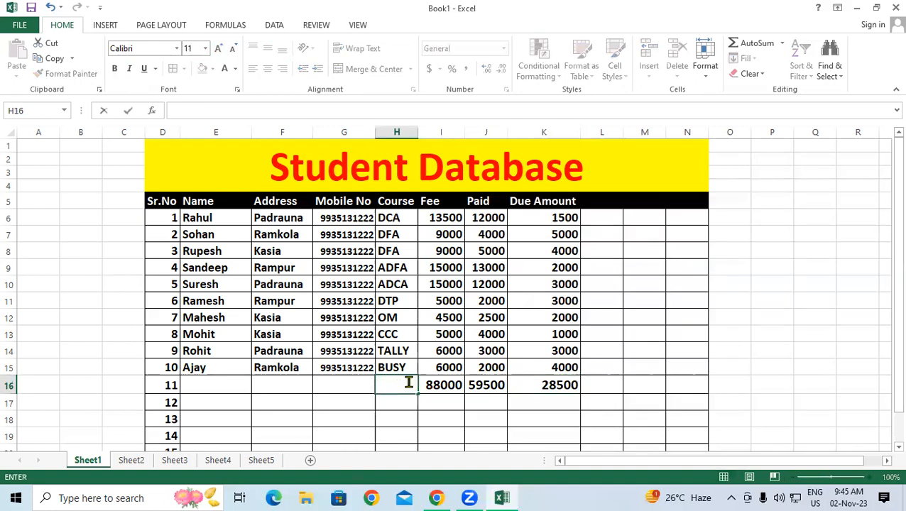
type("Total Amount")
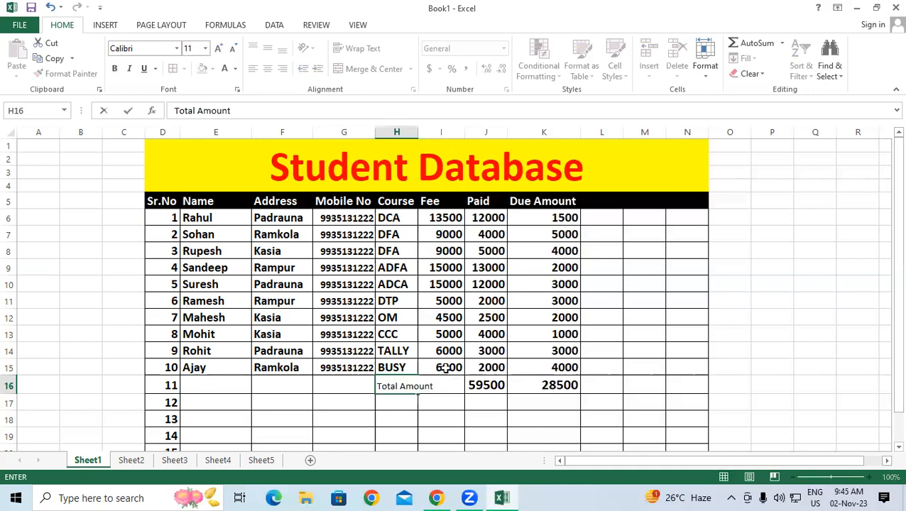
left_click(489, 402)
Step: Widen column H and make the Total Amount label bold at size 14
left_click_drag(418, 132, 456, 142)
left_click(426, 386)
left_click(115, 68)
left_click(218, 49)
left_click(218, 48)
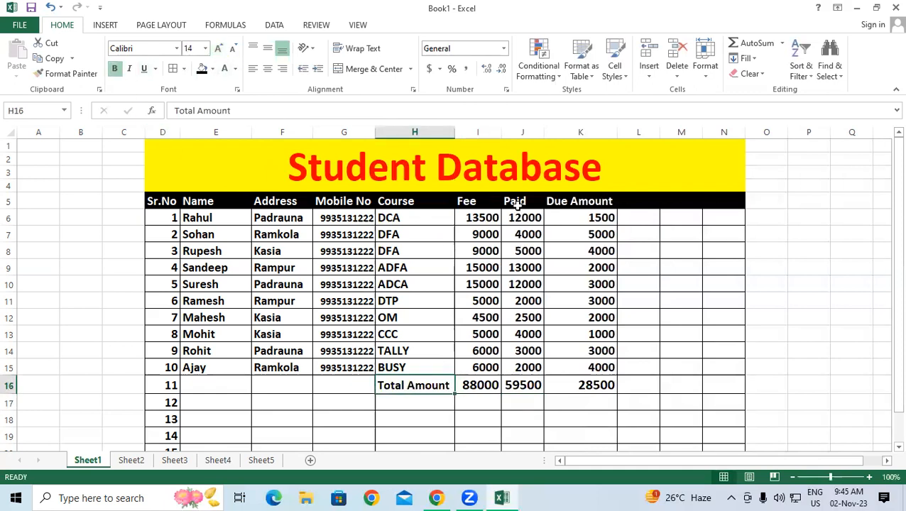
Step: Check the total formulas in I16, J16 and K16
left_click(481, 386)
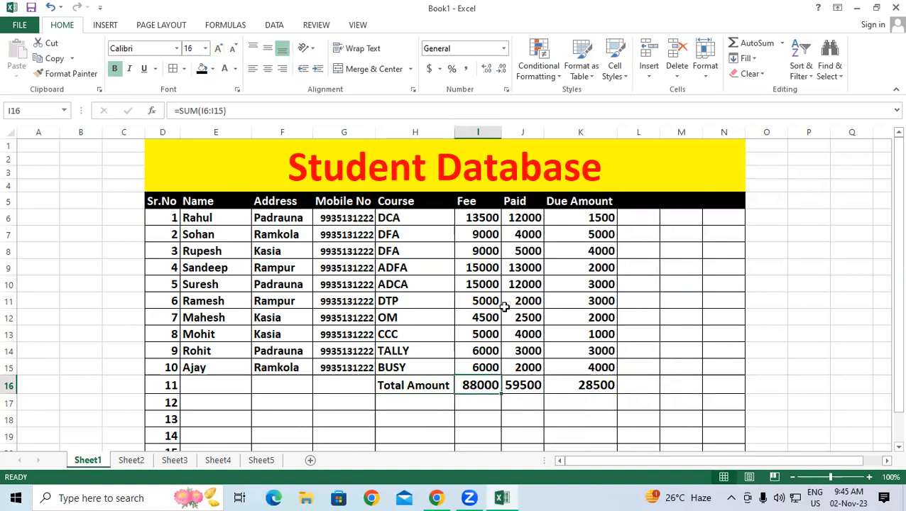
left_click(529, 388)
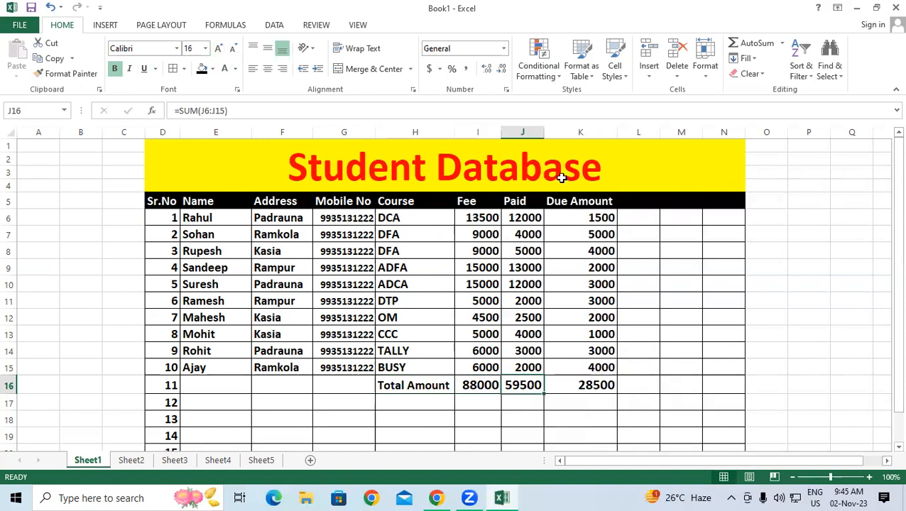
left_click(600, 389)
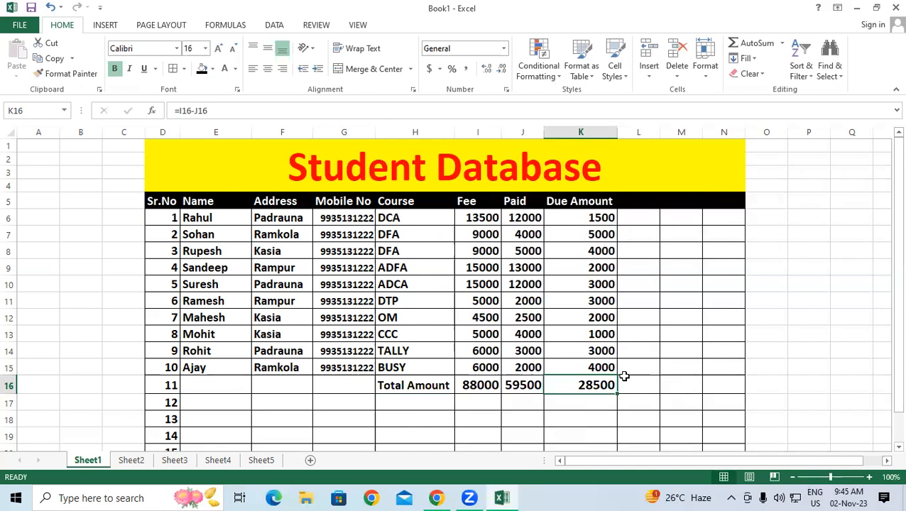
Step: Delete the contents of the Total Amount row H16:K16
key("Delete")
left_click_drag(595, 351, 625, 395)
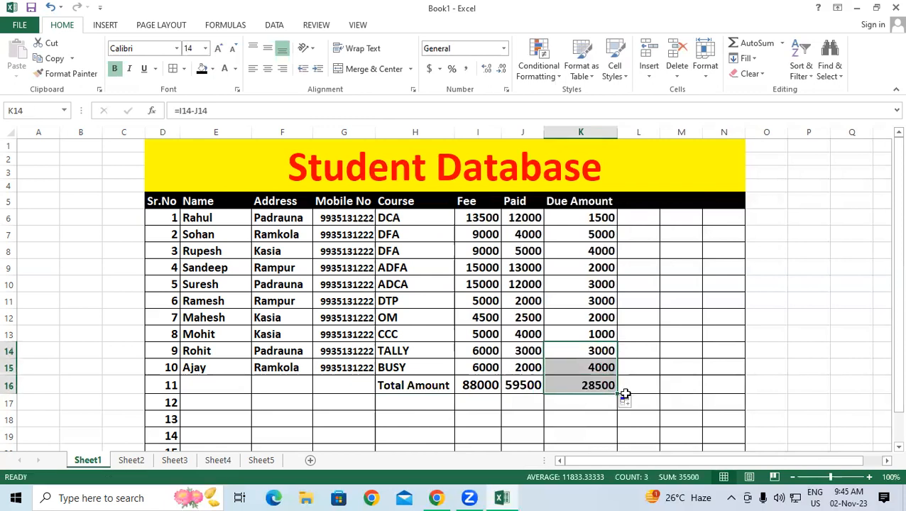
left_click(677, 366)
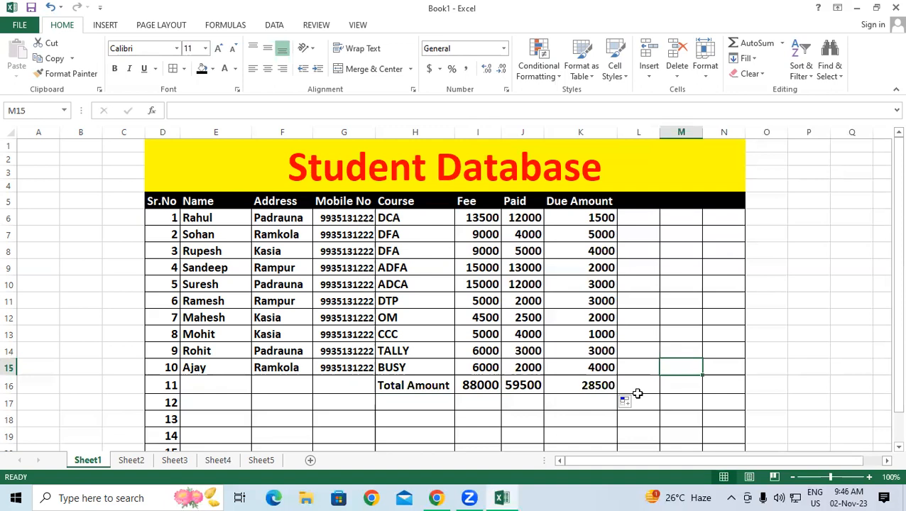
left_click(888, 227)
scroll(886, 451, "down", 3)
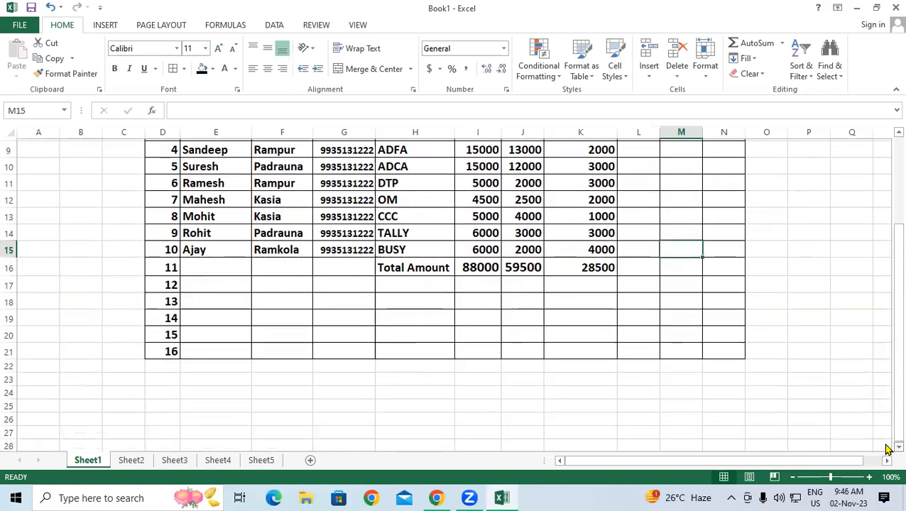
left_click_drag(405, 265, 585, 265)
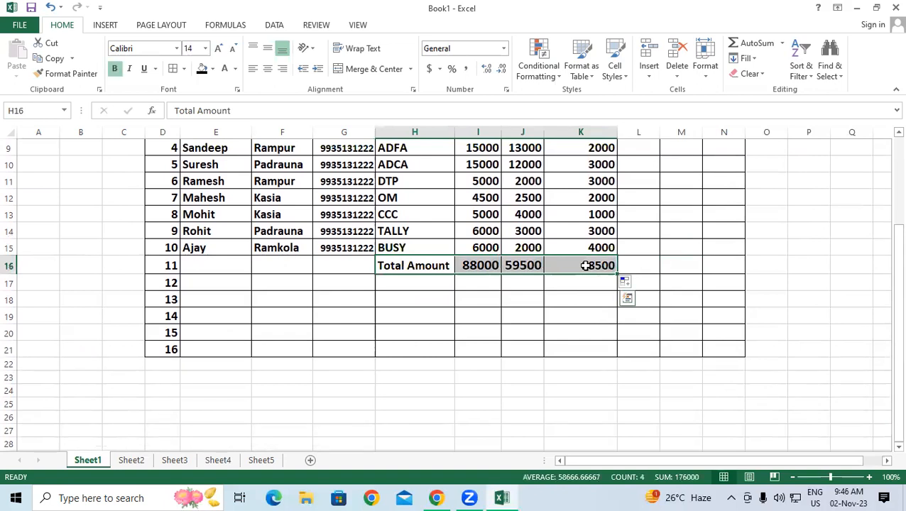
key("Delete")
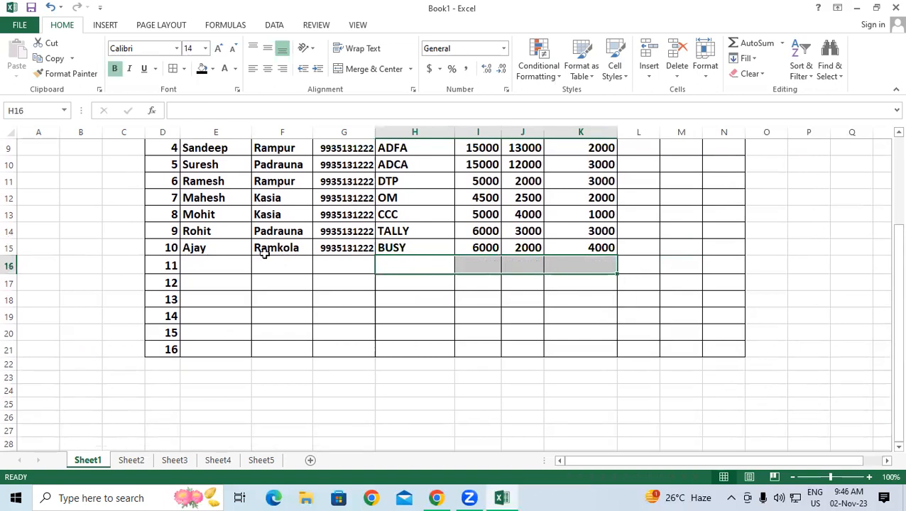
Step: Fill the Due Amount formula from K14:K15 down to K21, showing 0
left_click_drag(584, 230, 635, 353)
left_click(631, 264)
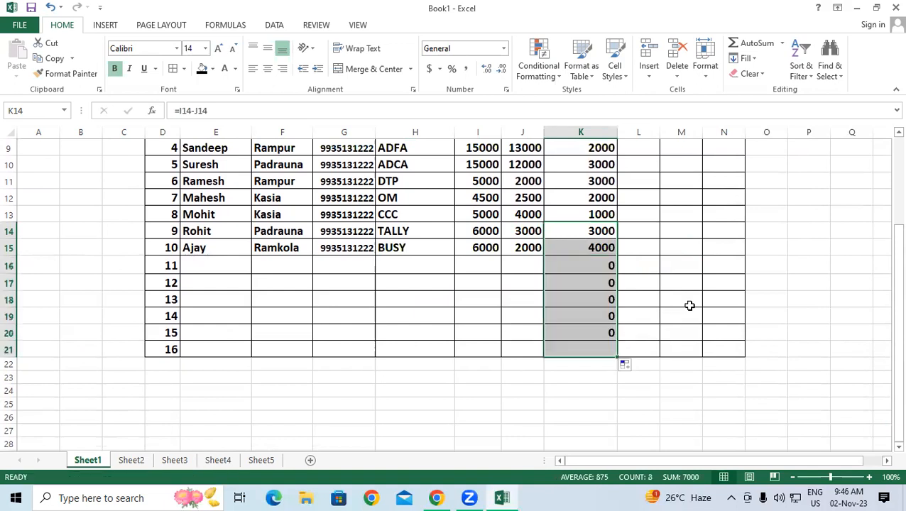
left_click(696, 301)
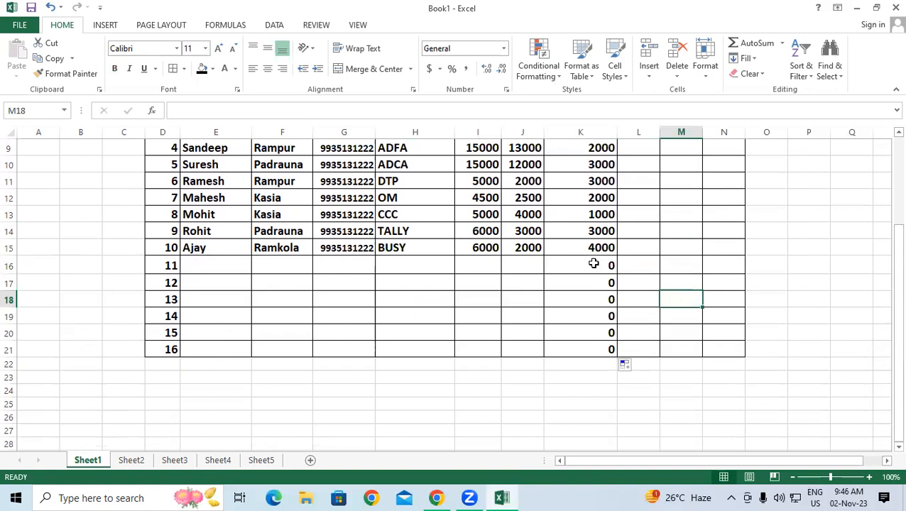
Step: Enter student 11's name, address, course DFA, fee 9000 and paid 1500, giving Due 7500
left_click(202, 262)
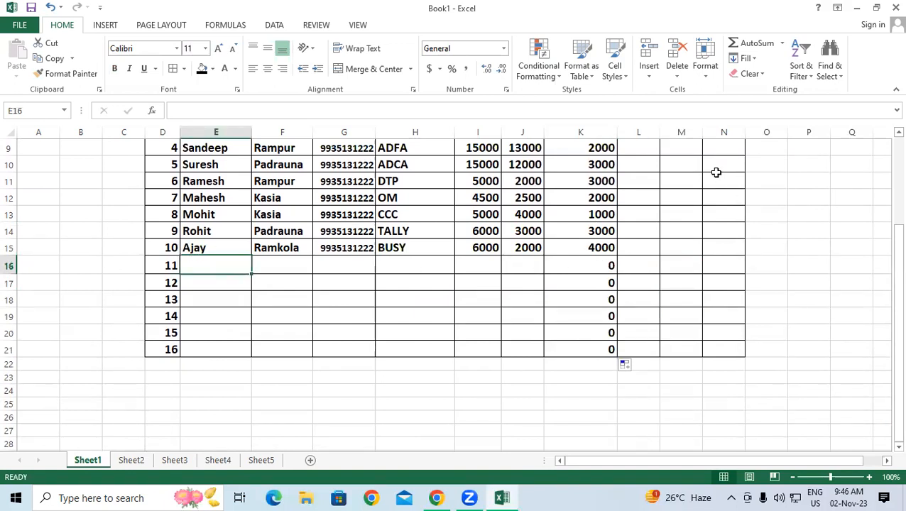
type("Chandan")
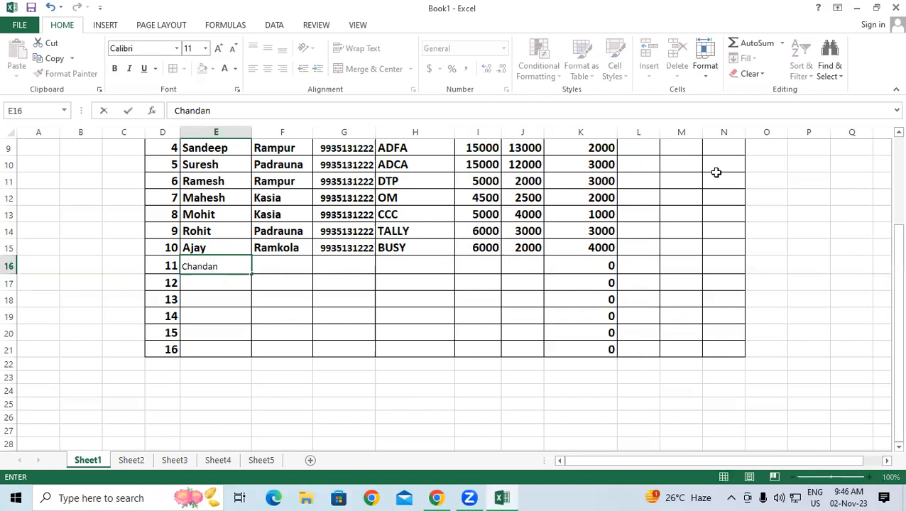
key("Tab")
type("P")
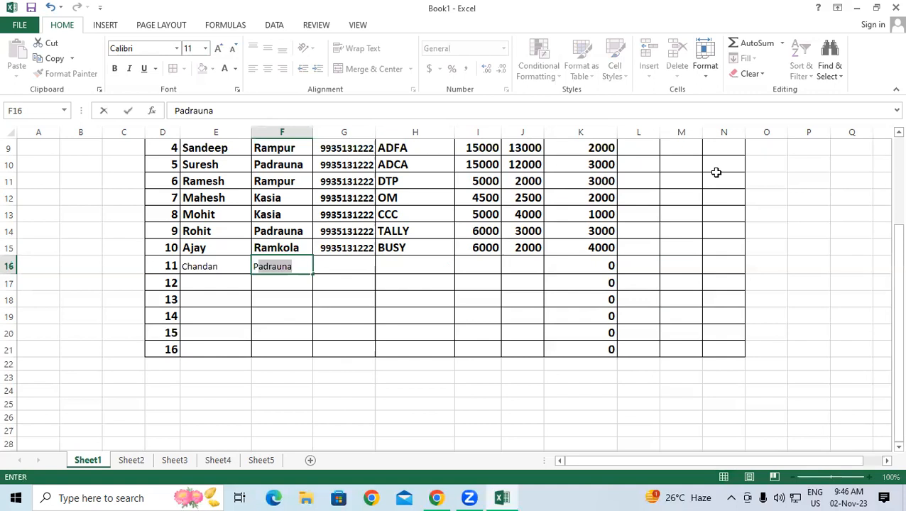
key("Tab")
key("Tab")
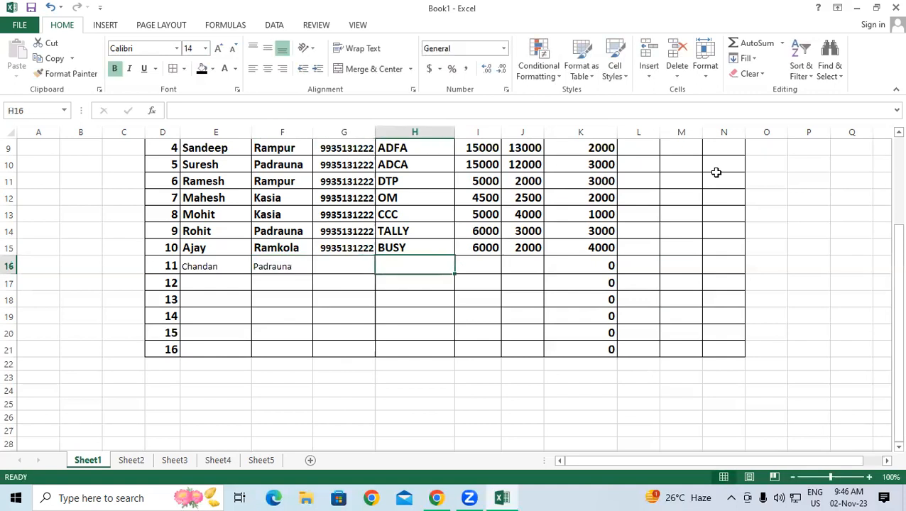
type("DFA")
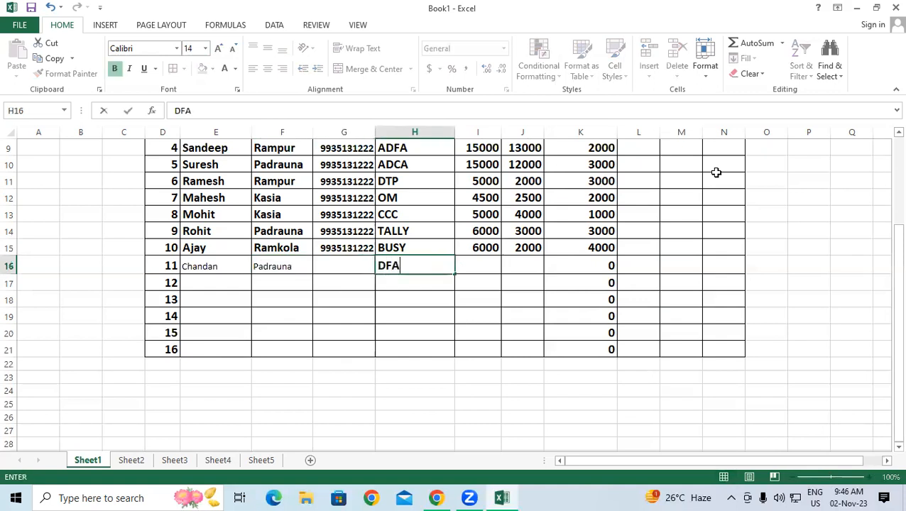
key("Tab")
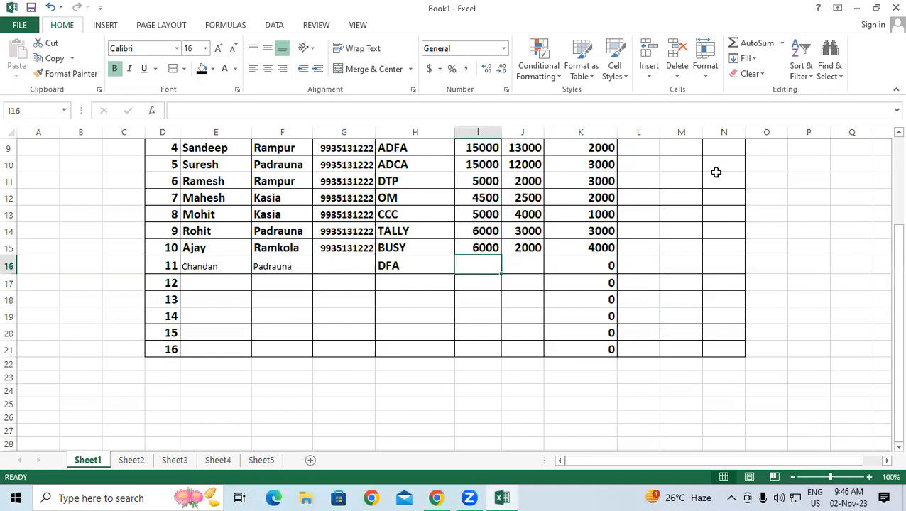
type("9000")
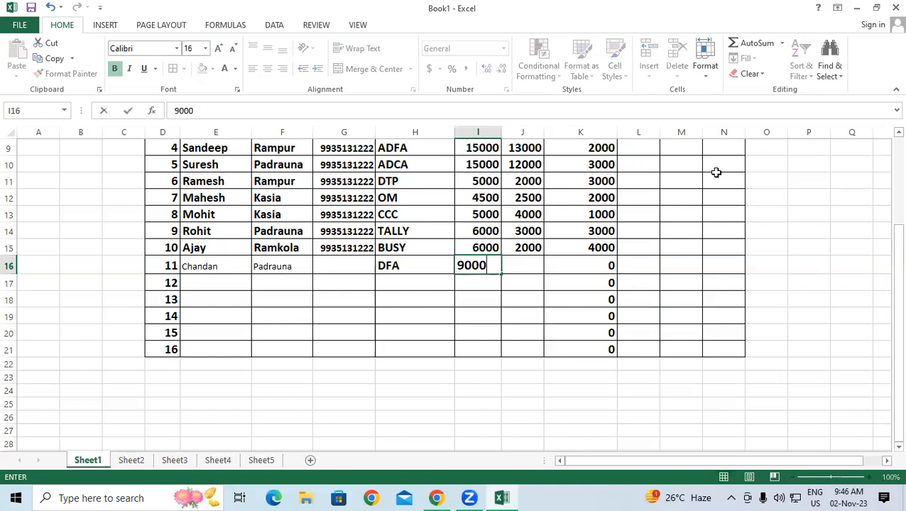
key("Tab")
type("1500")
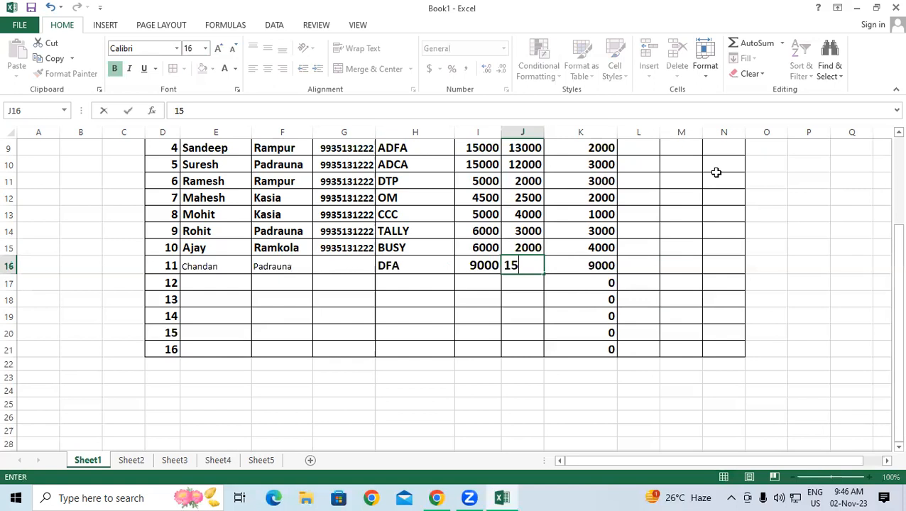
key("Return")
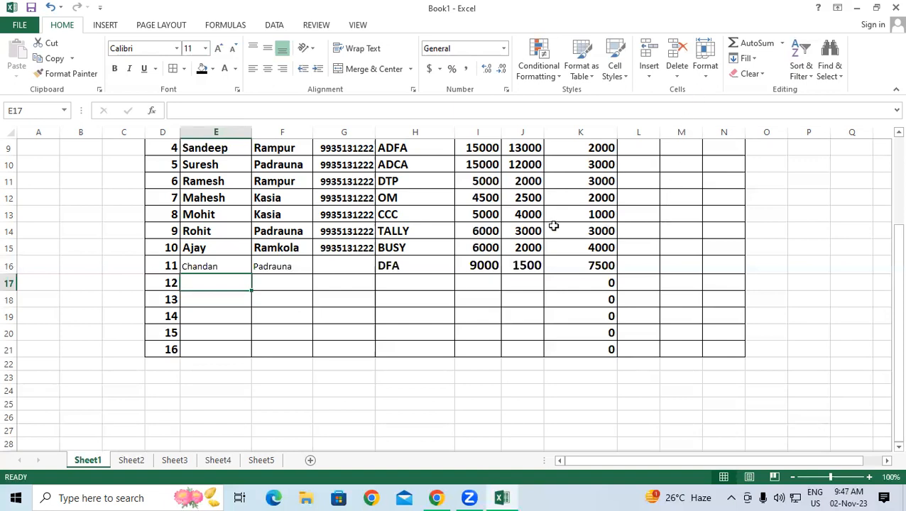
scroll(553, 226, "up", 3)
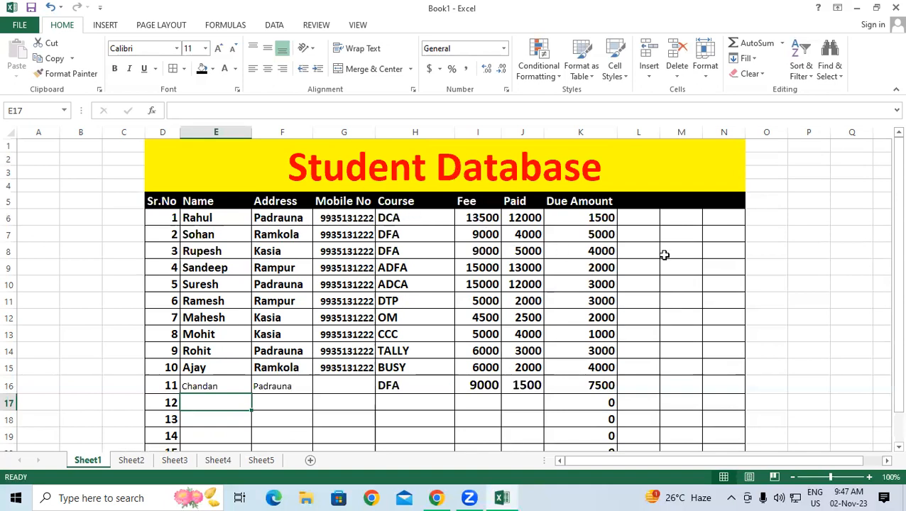
scroll(664, 255, "down", 1)
scroll(664, 255, "up", 1)
left_click(750, 272)
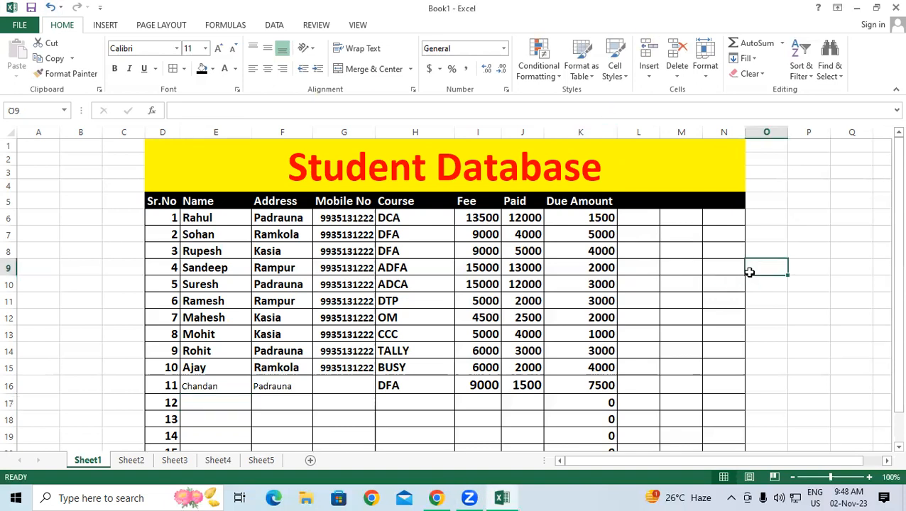